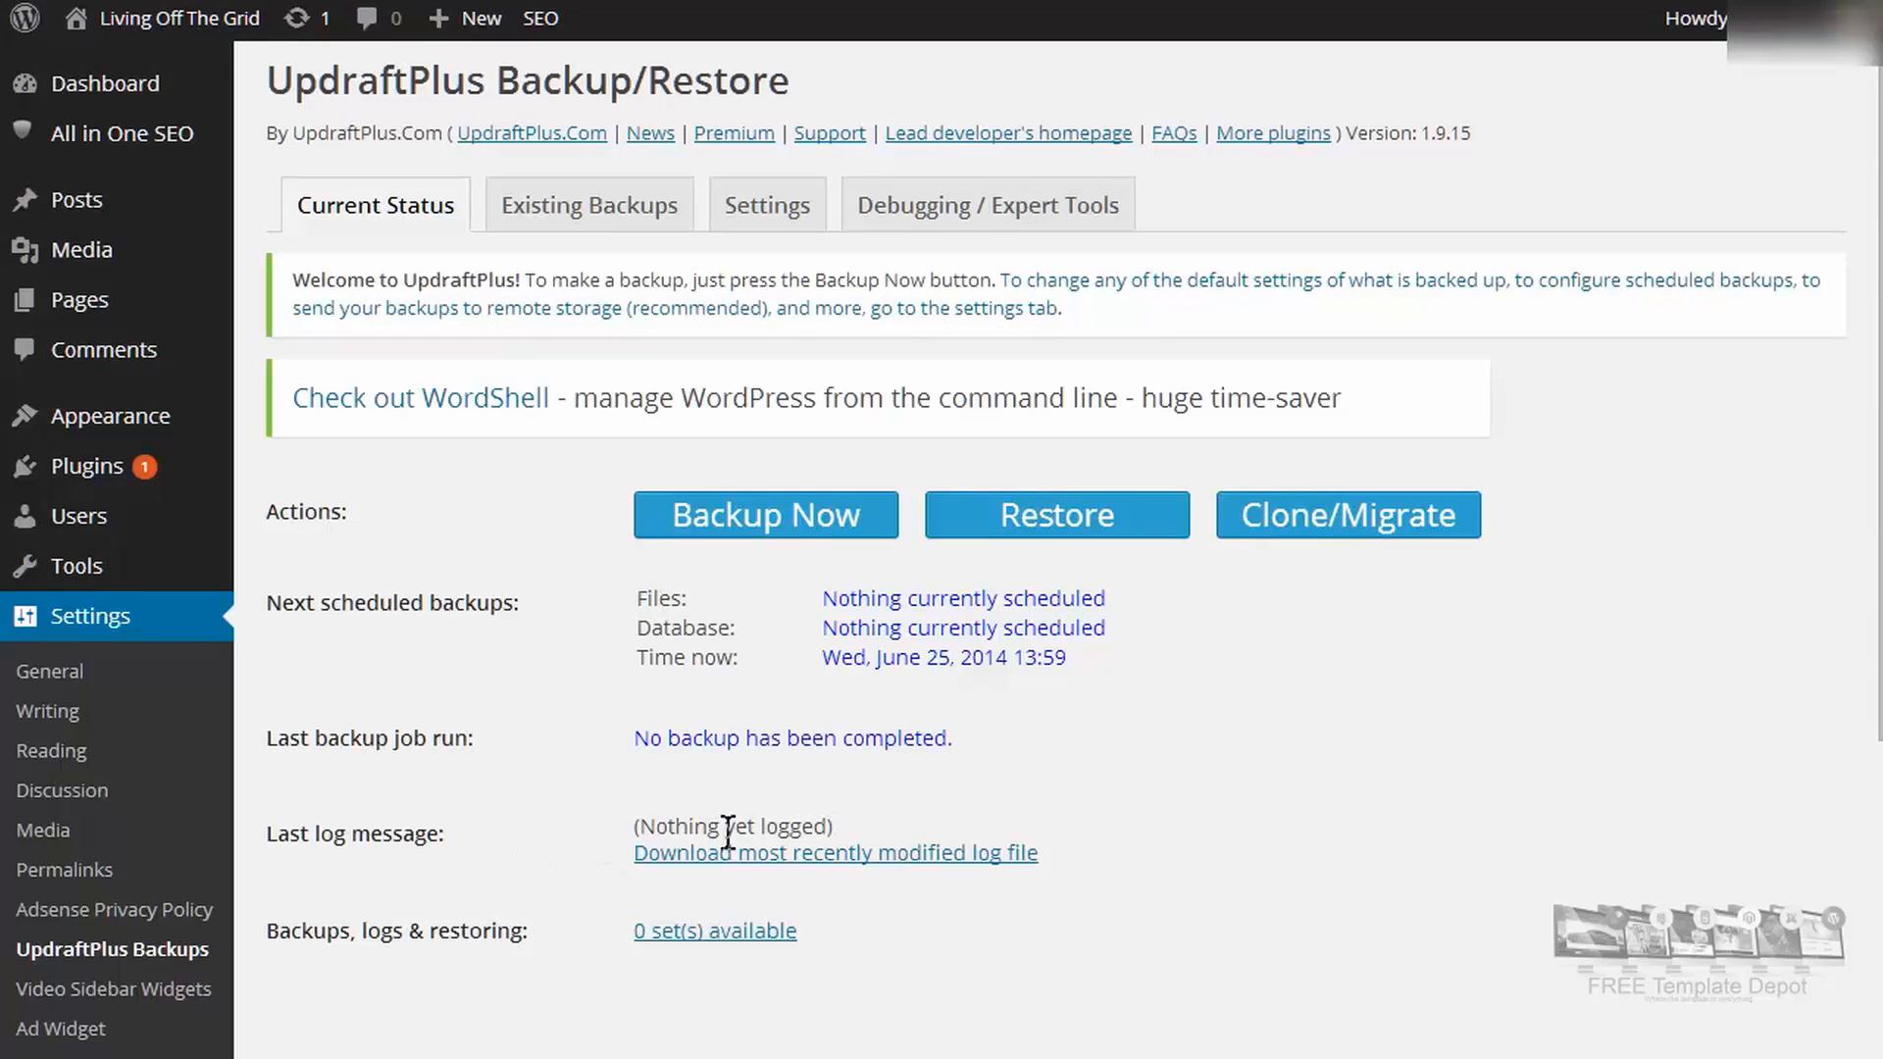
# Step: In the UpdraftPlus settings, set the file backup interval to Weekly and the database backup interval to Daily
pyautogui.scroll(-2, 547, 857)
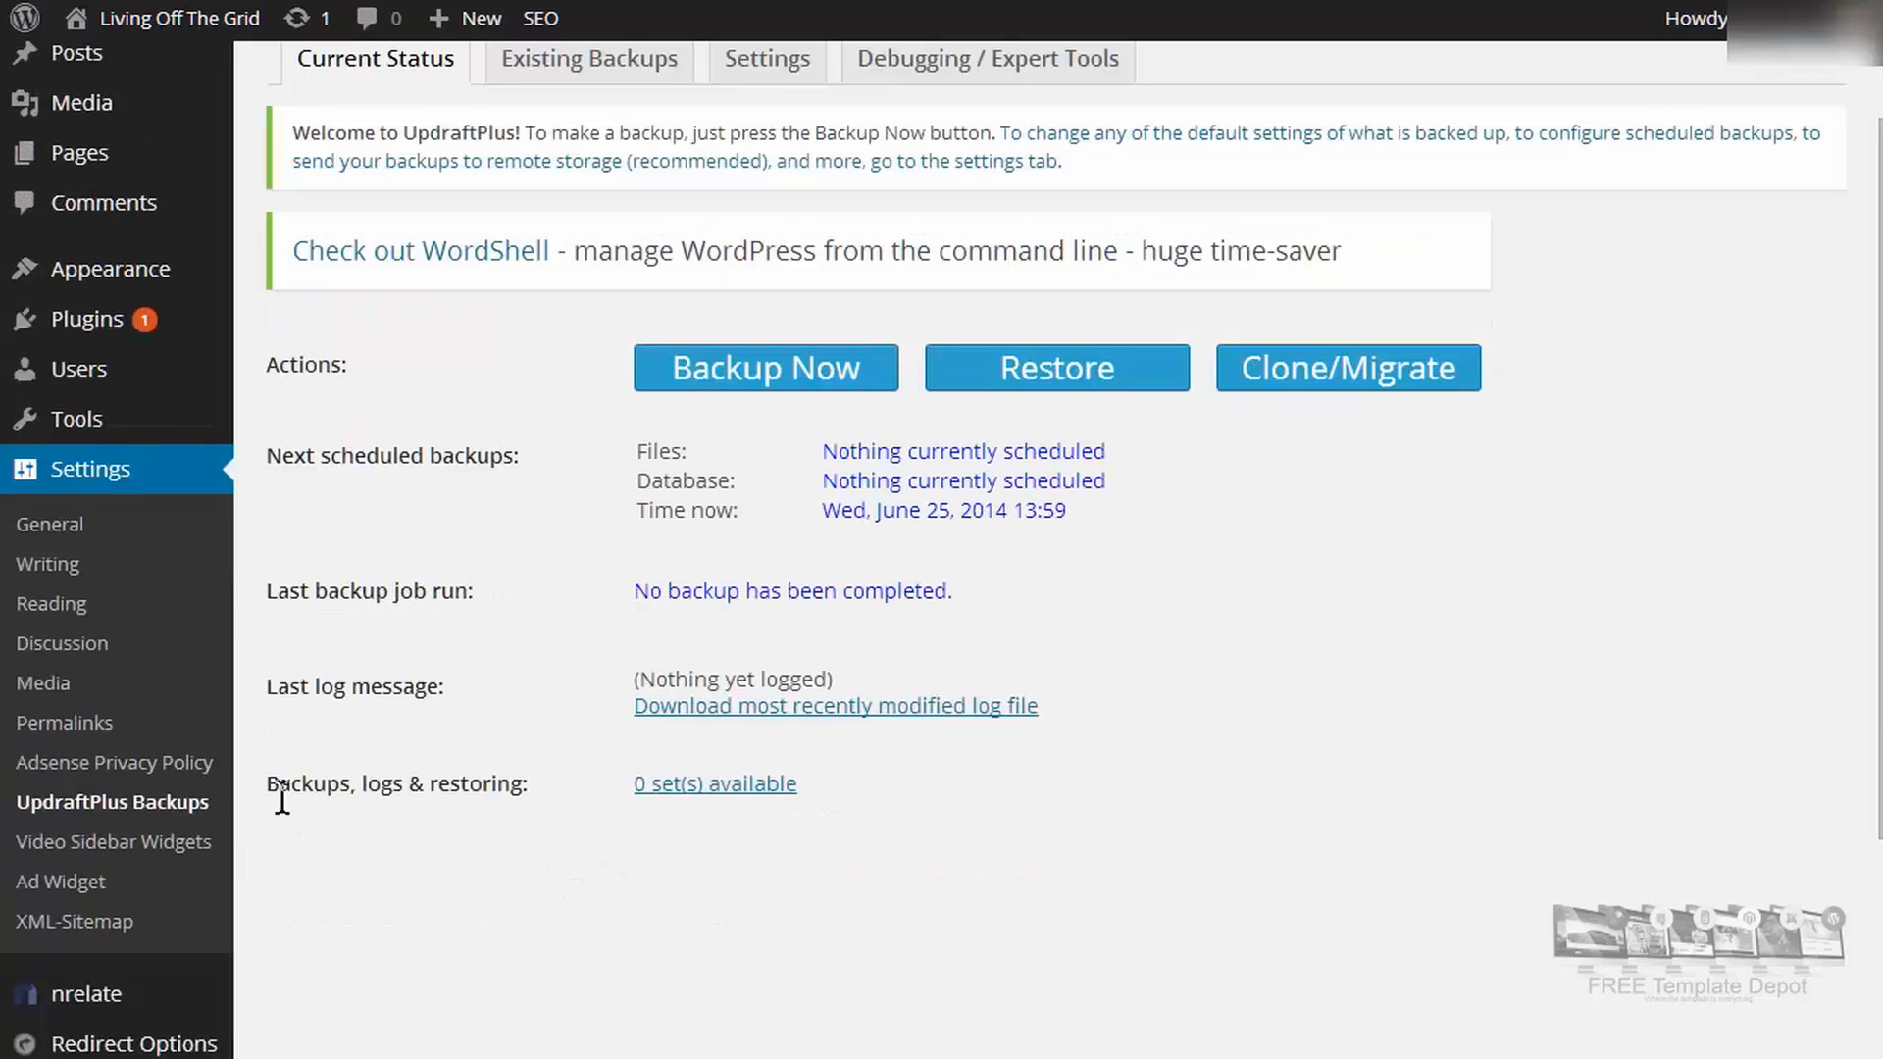
pyautogui.scroll(2, 578, 784)
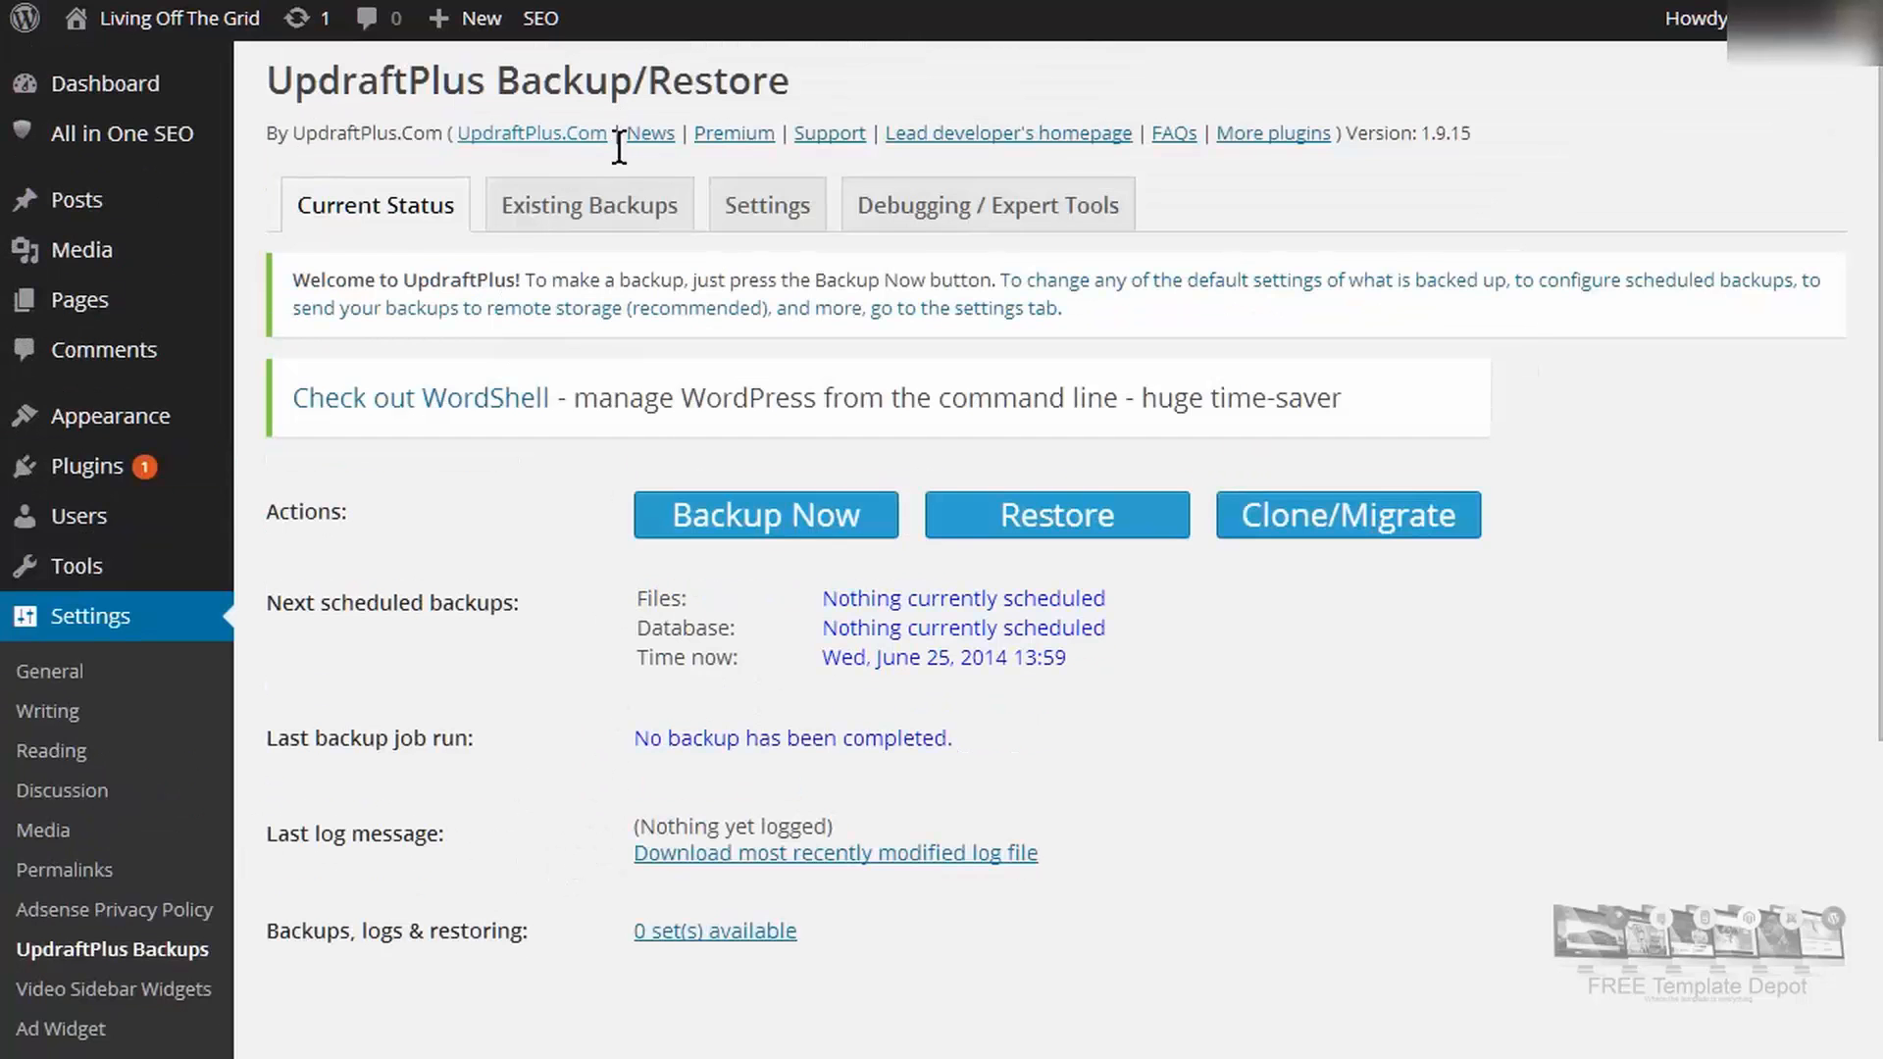
pyautogui.click(769, 204)
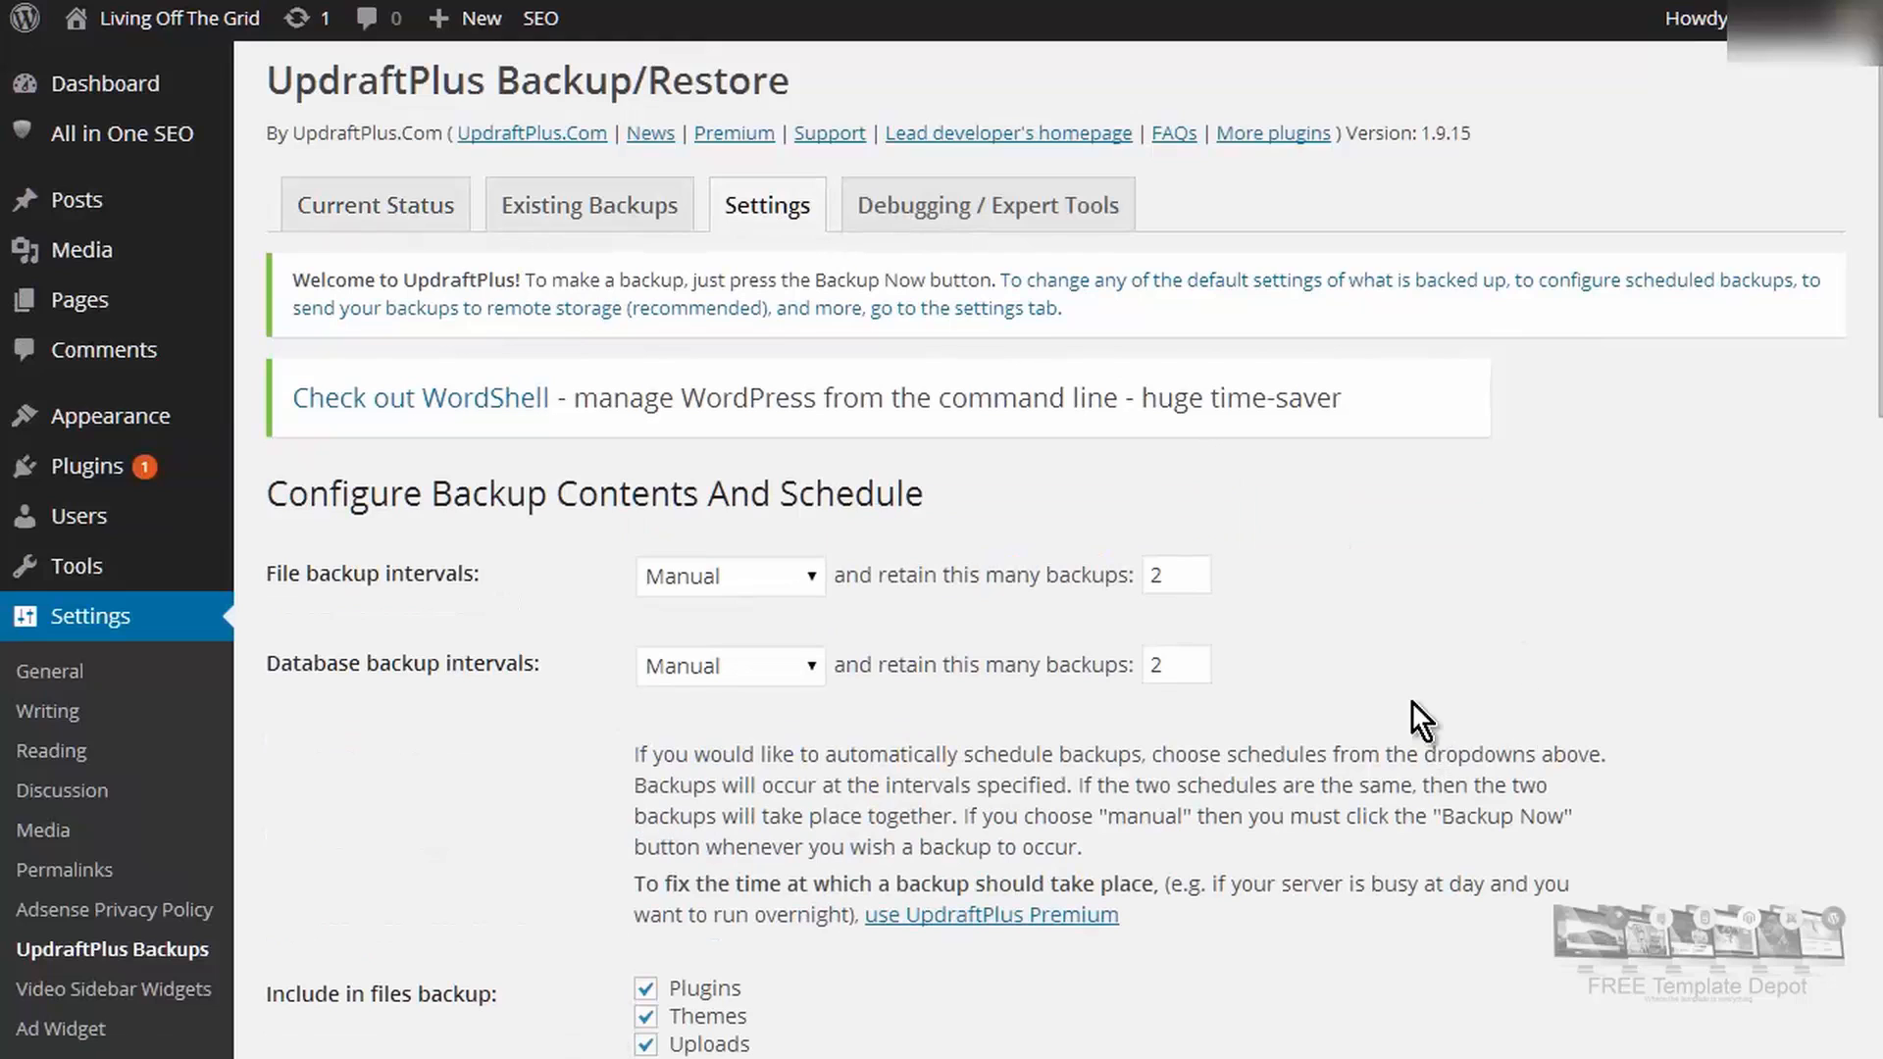
pyautogui.scroll(-3, 1399, 677)
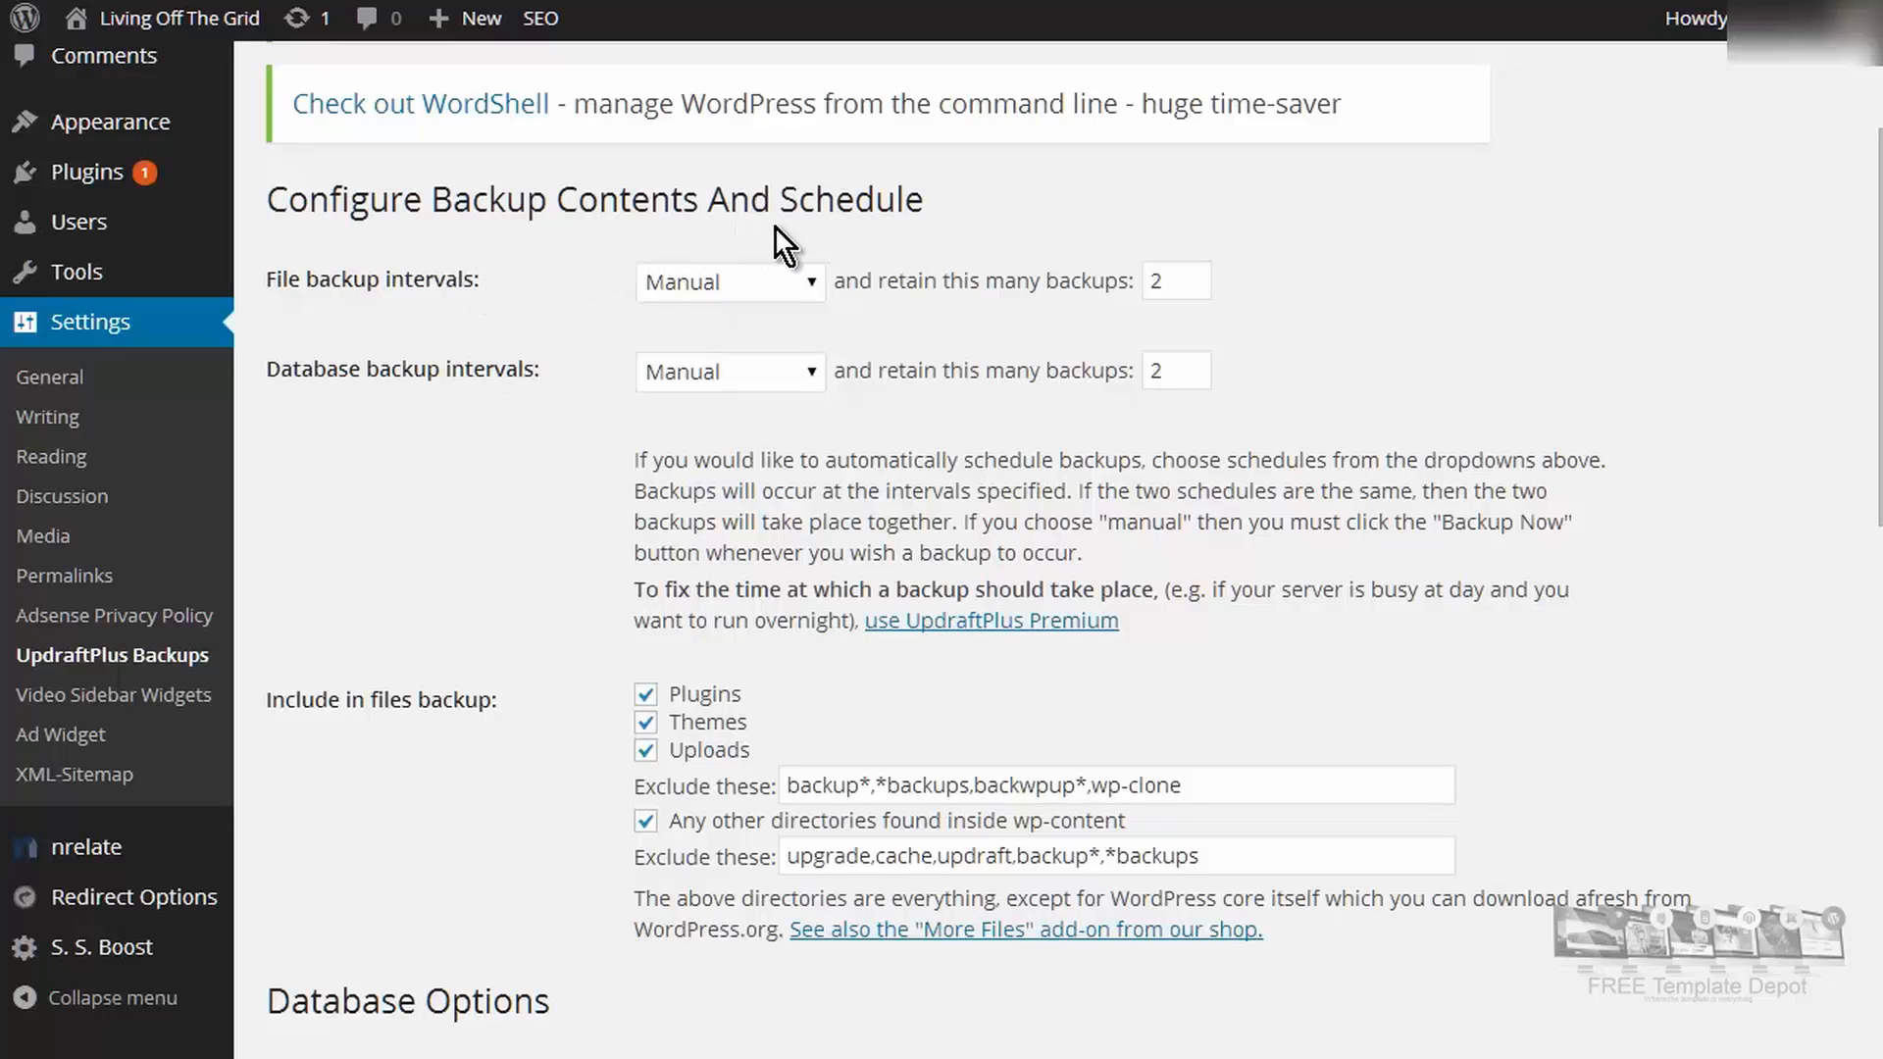
pyautogui.click(813, 285)
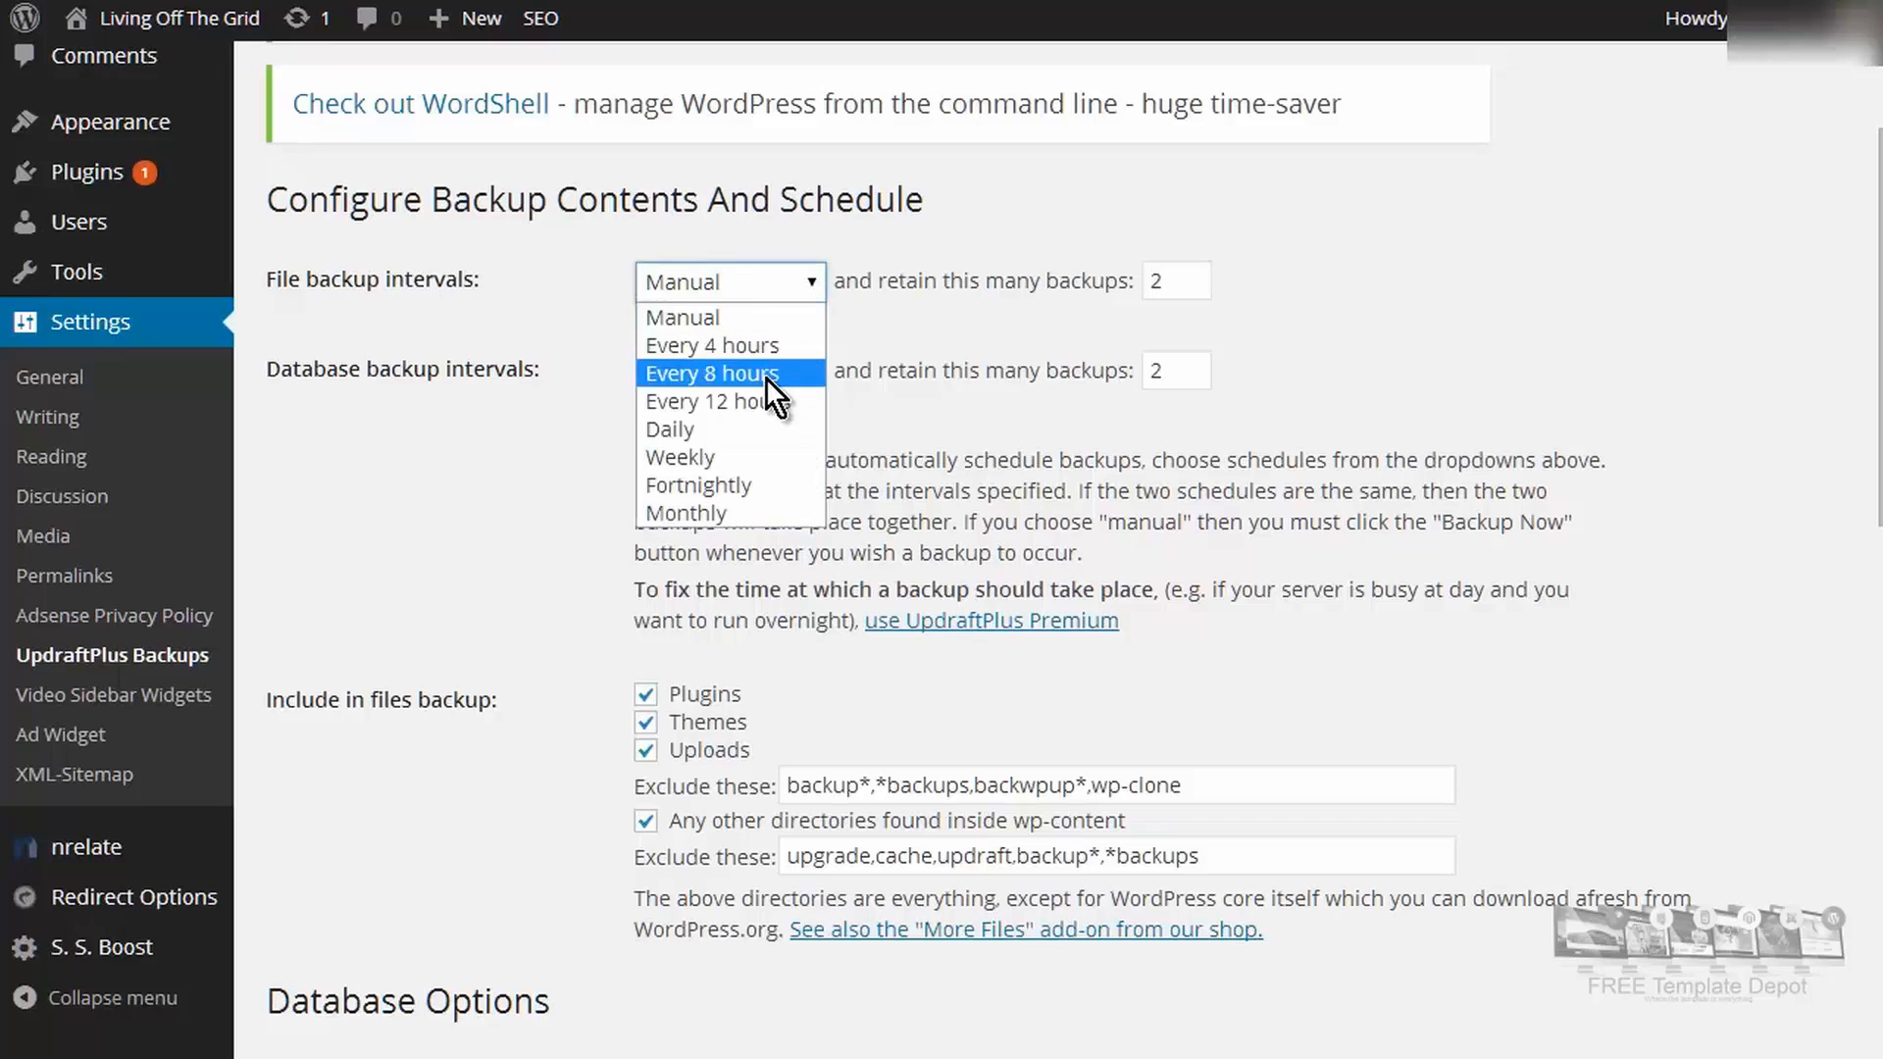
pyautogui.click(757, 455)
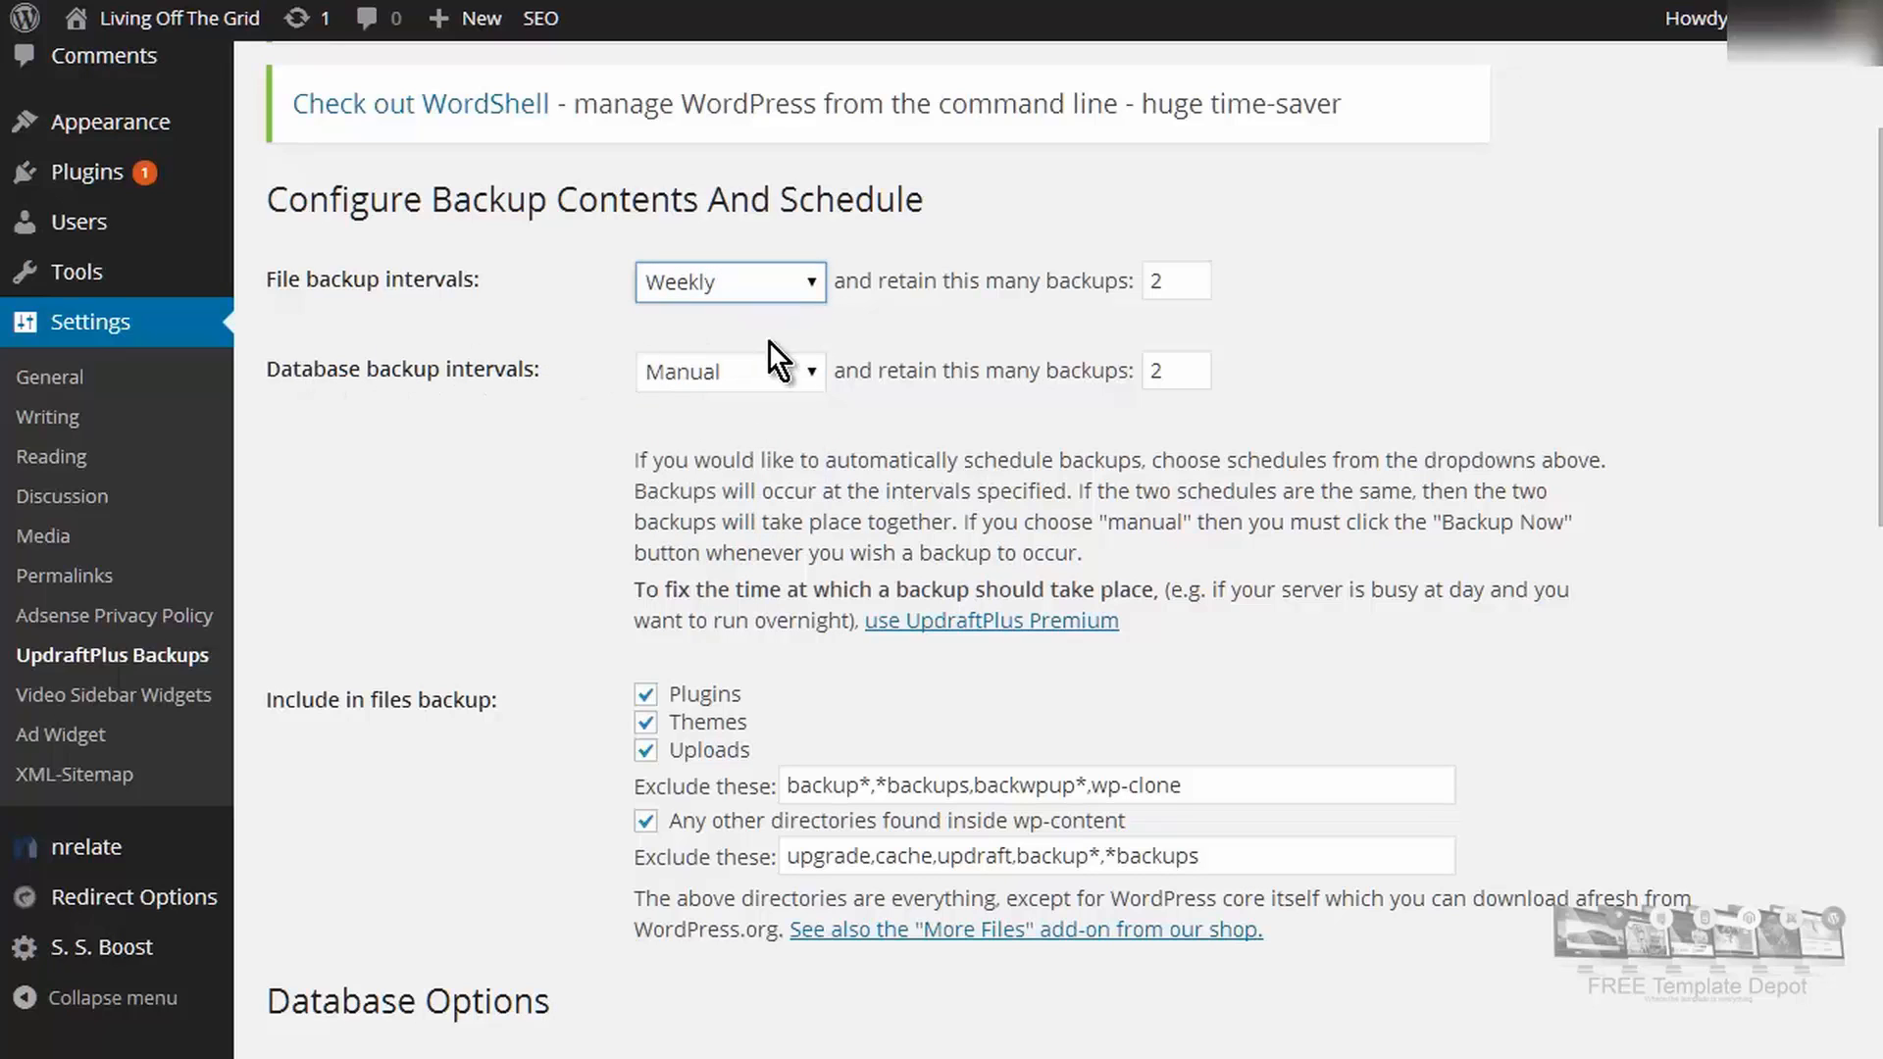
pyautogui.click(811, 375)
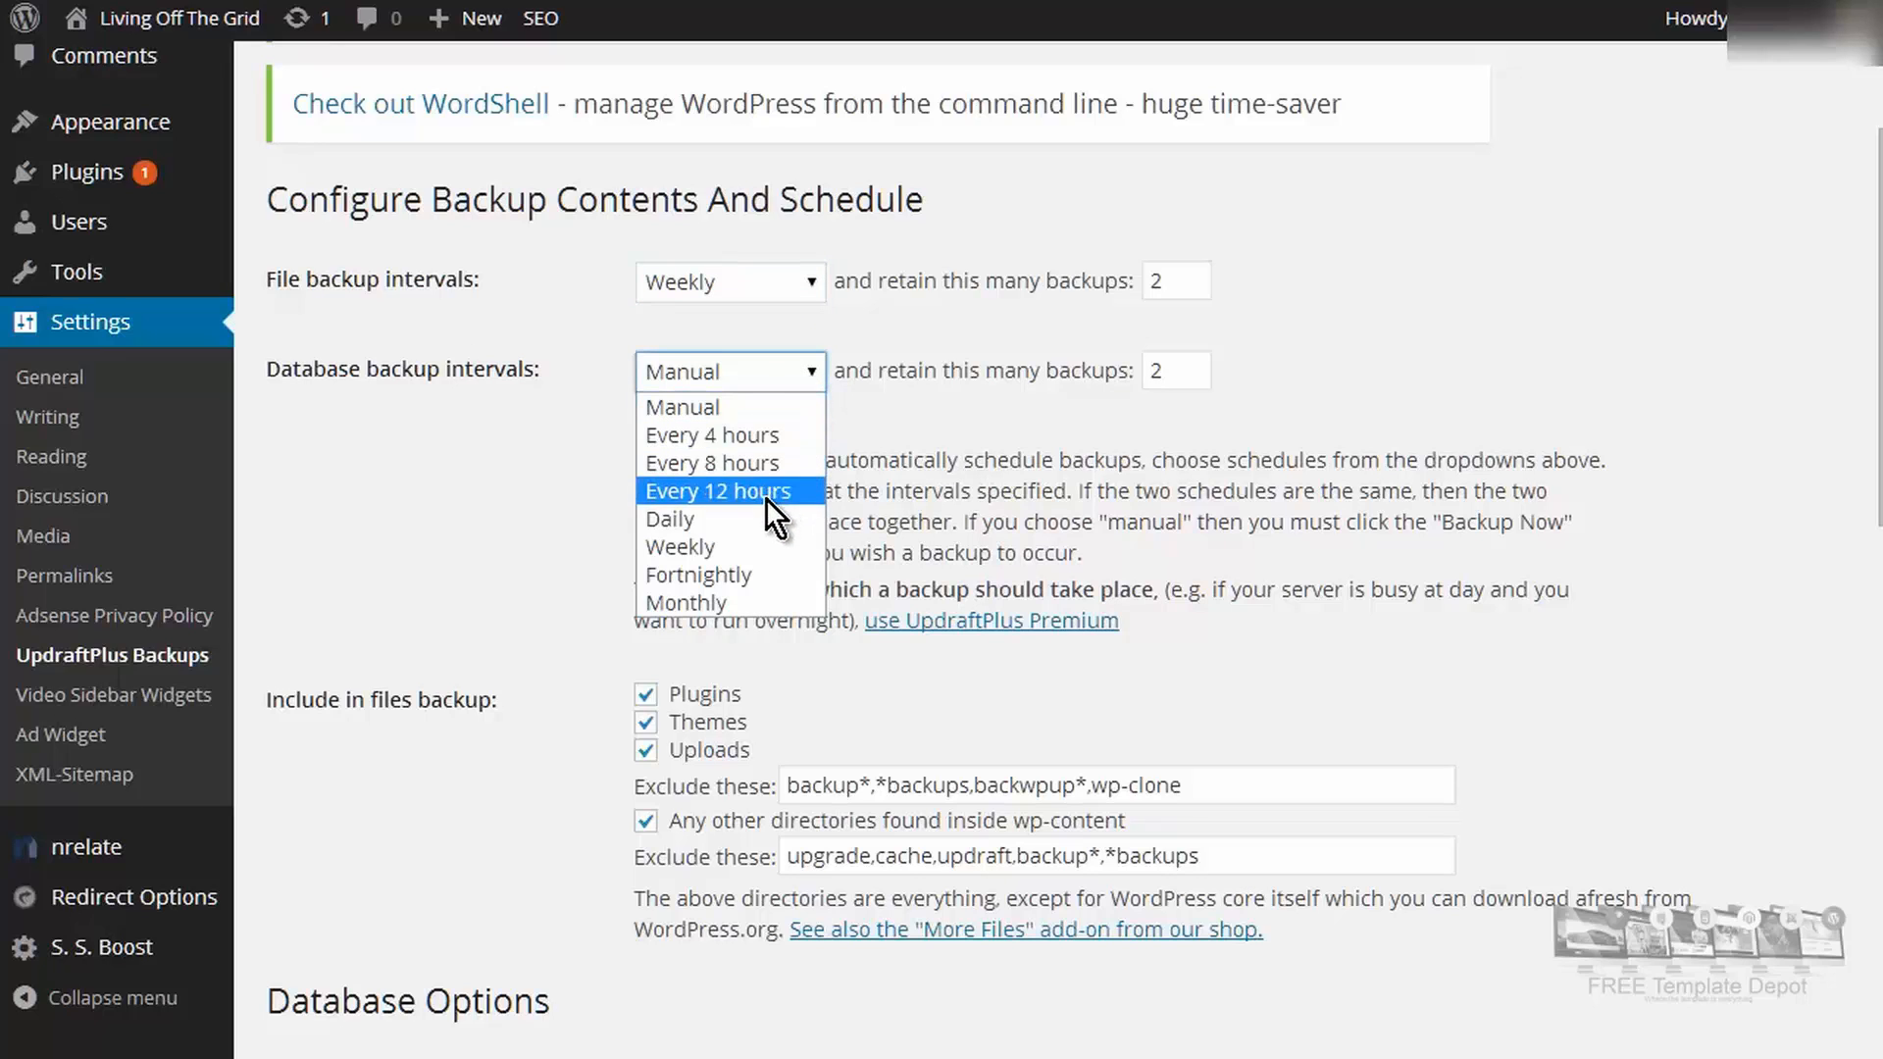
pyautogui.click(762, 516)
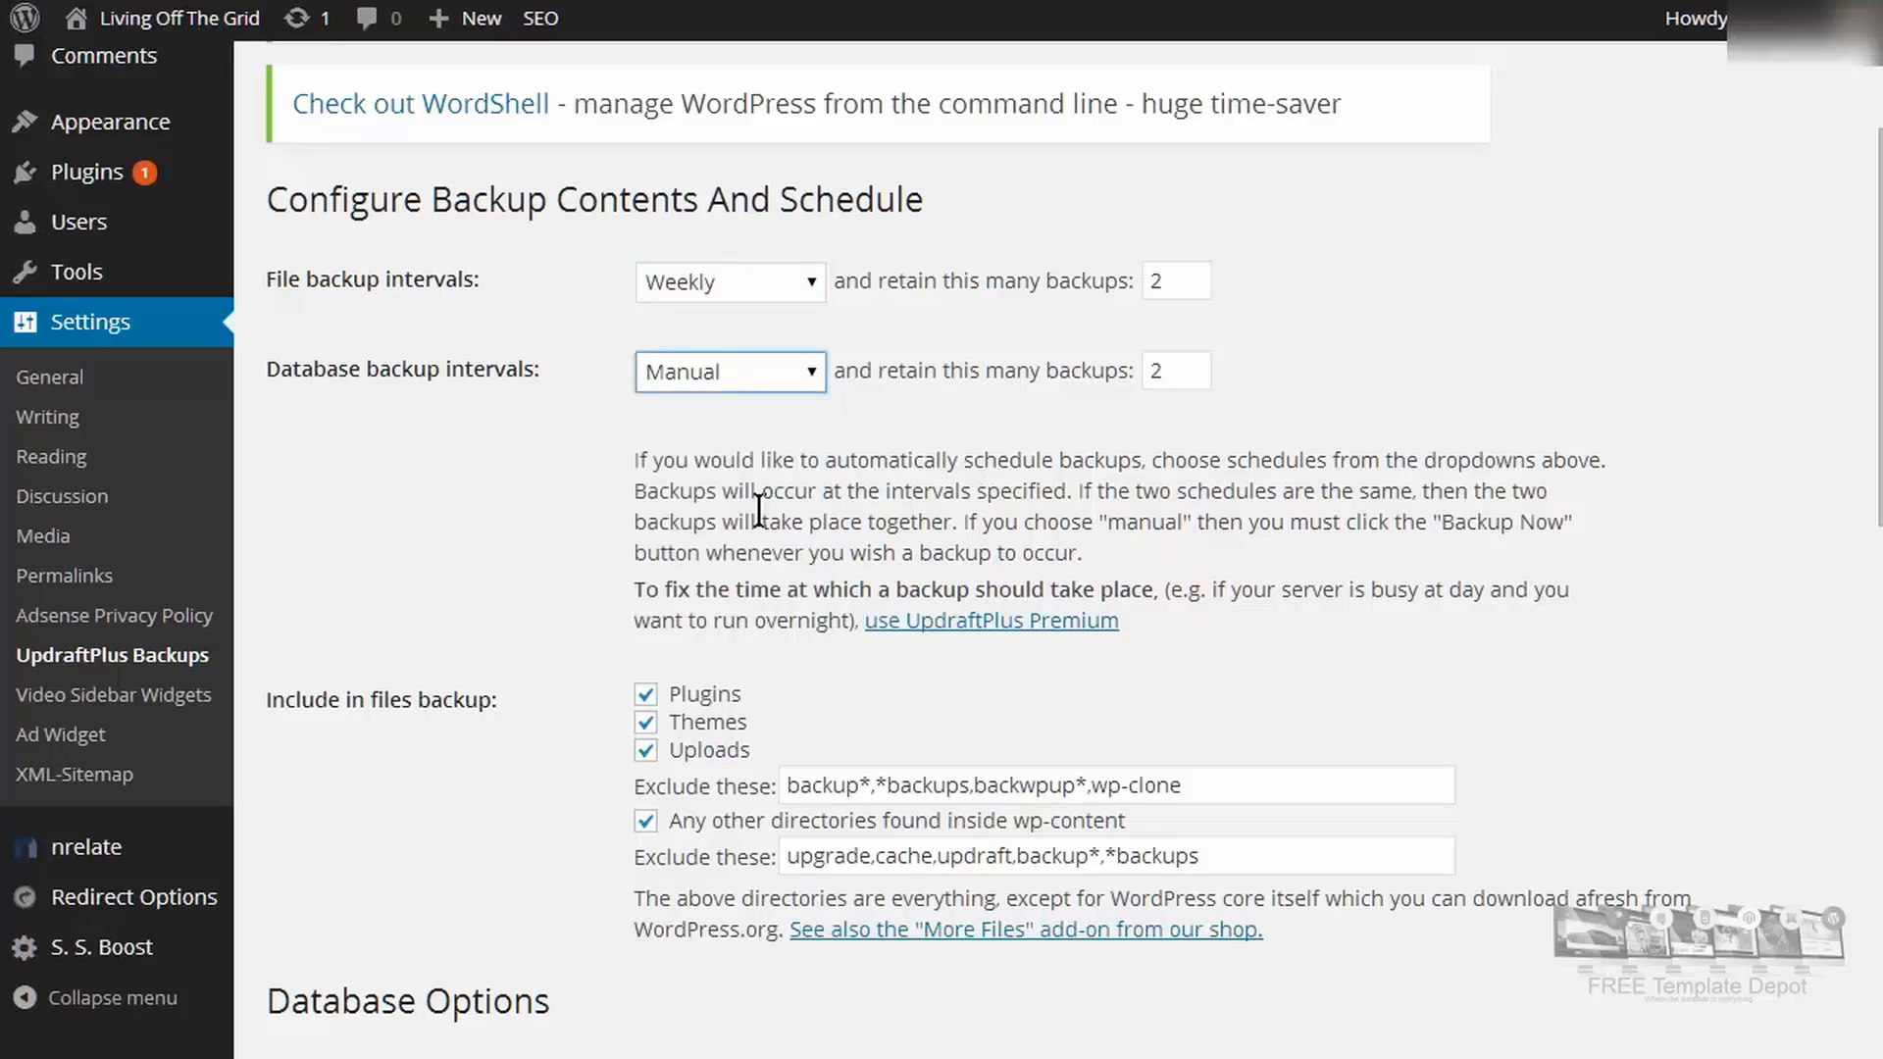
pyautogui.click(509, 462)
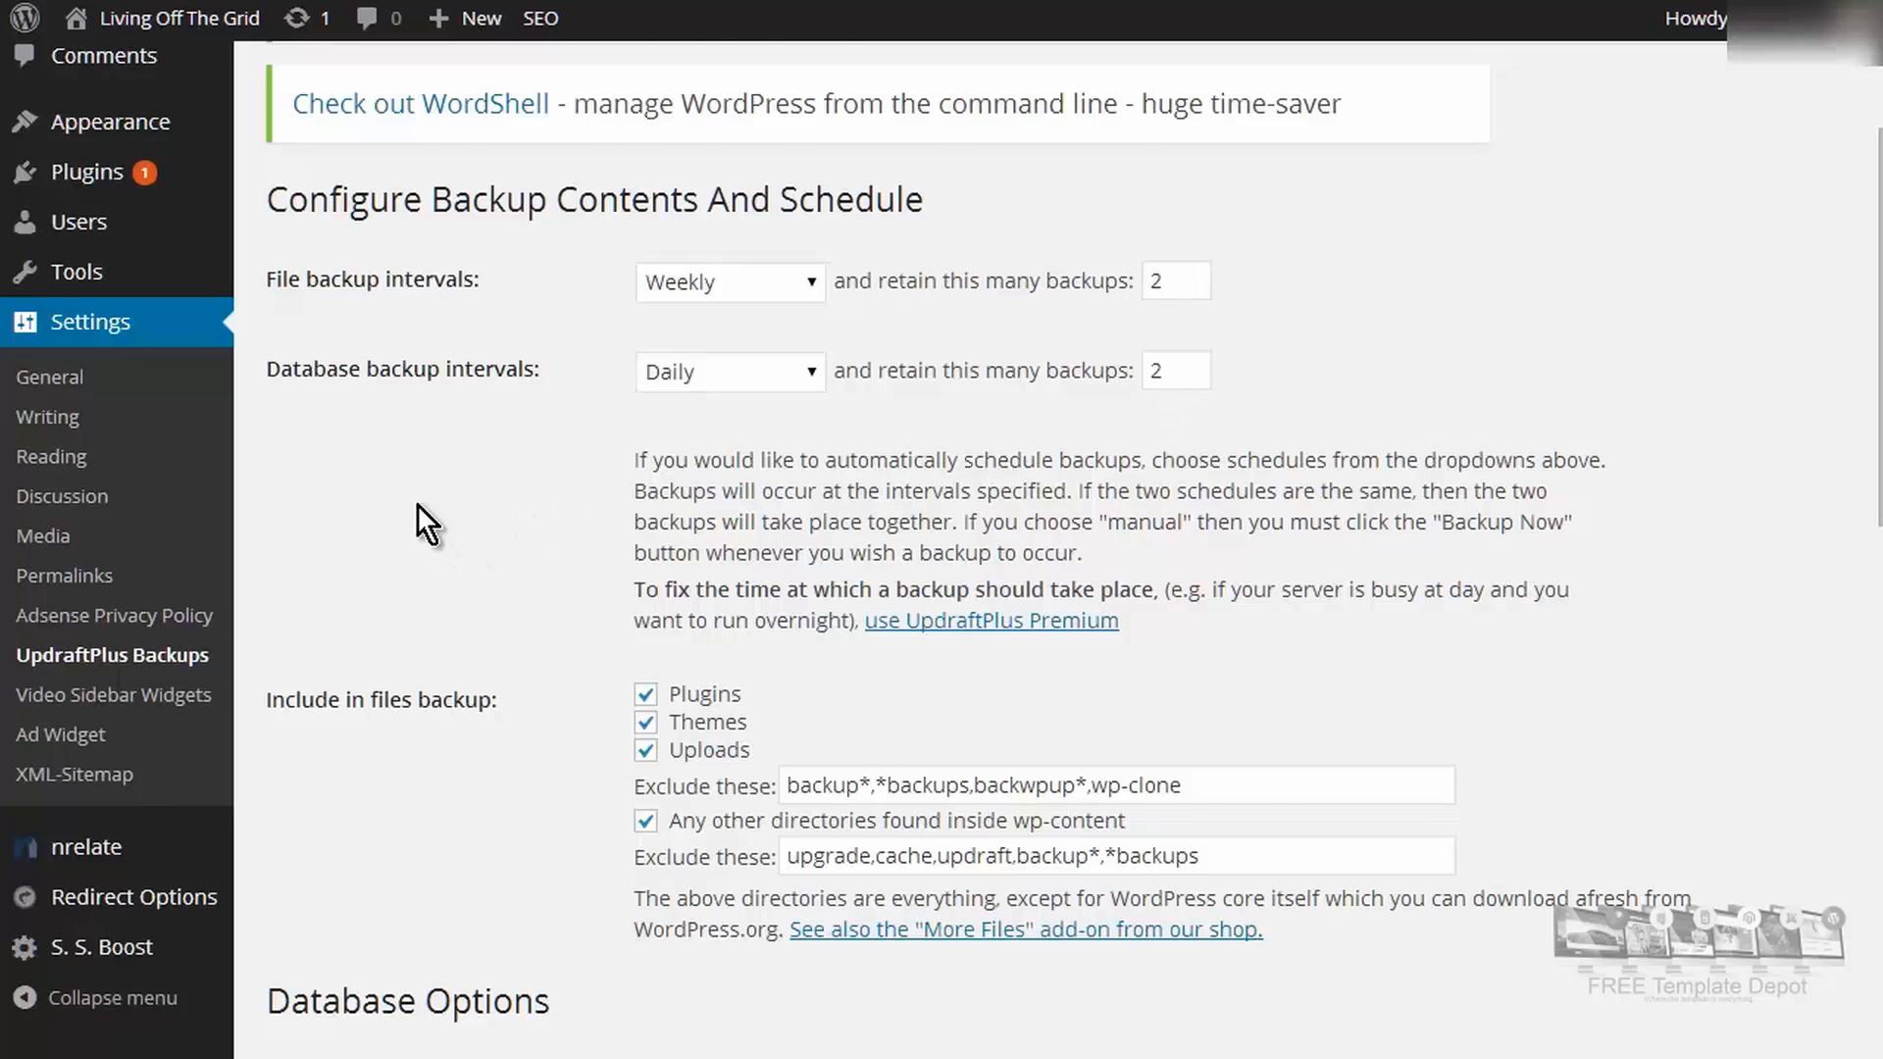
# Step: Choose Email as the remote storage for the backups and save the changed settings
pyautogui.scroll(-2, 491, 478)
pyautogui.scroll(-2, 550, 411)
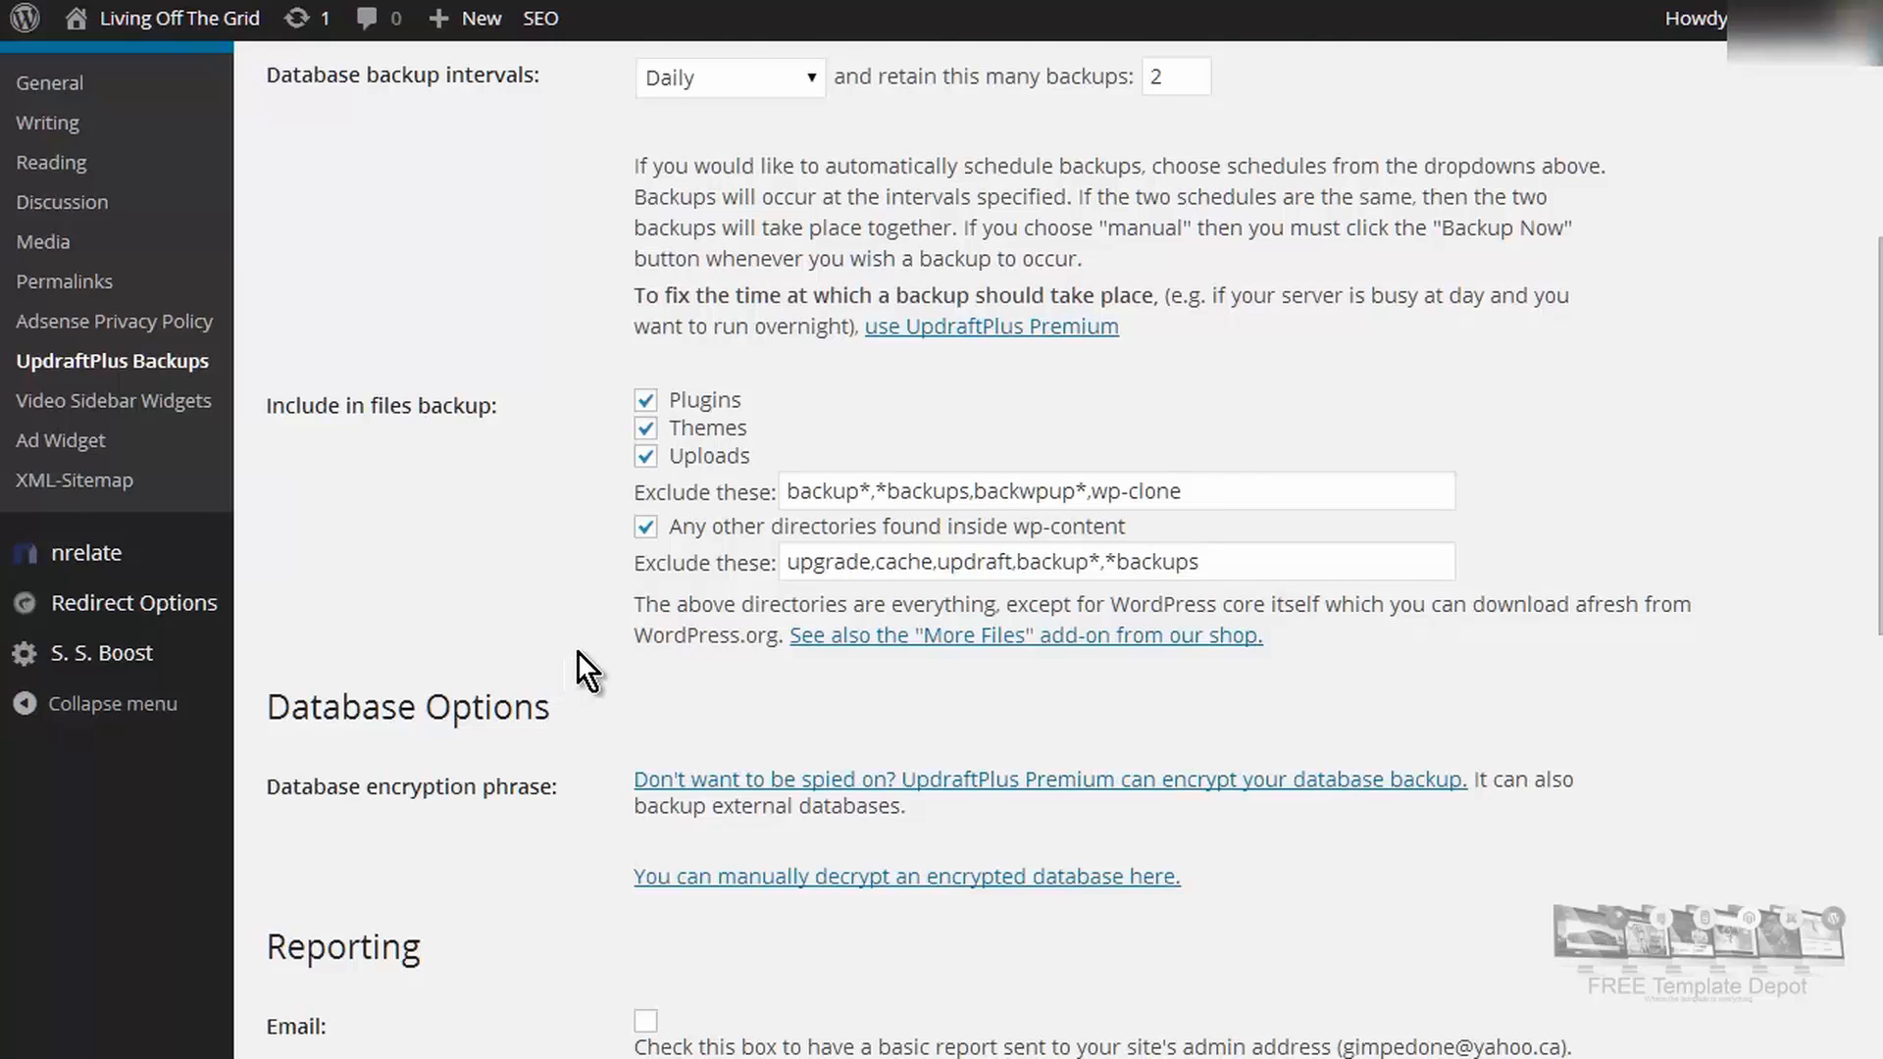
pyautogui.scroll(-3, 578, 651)
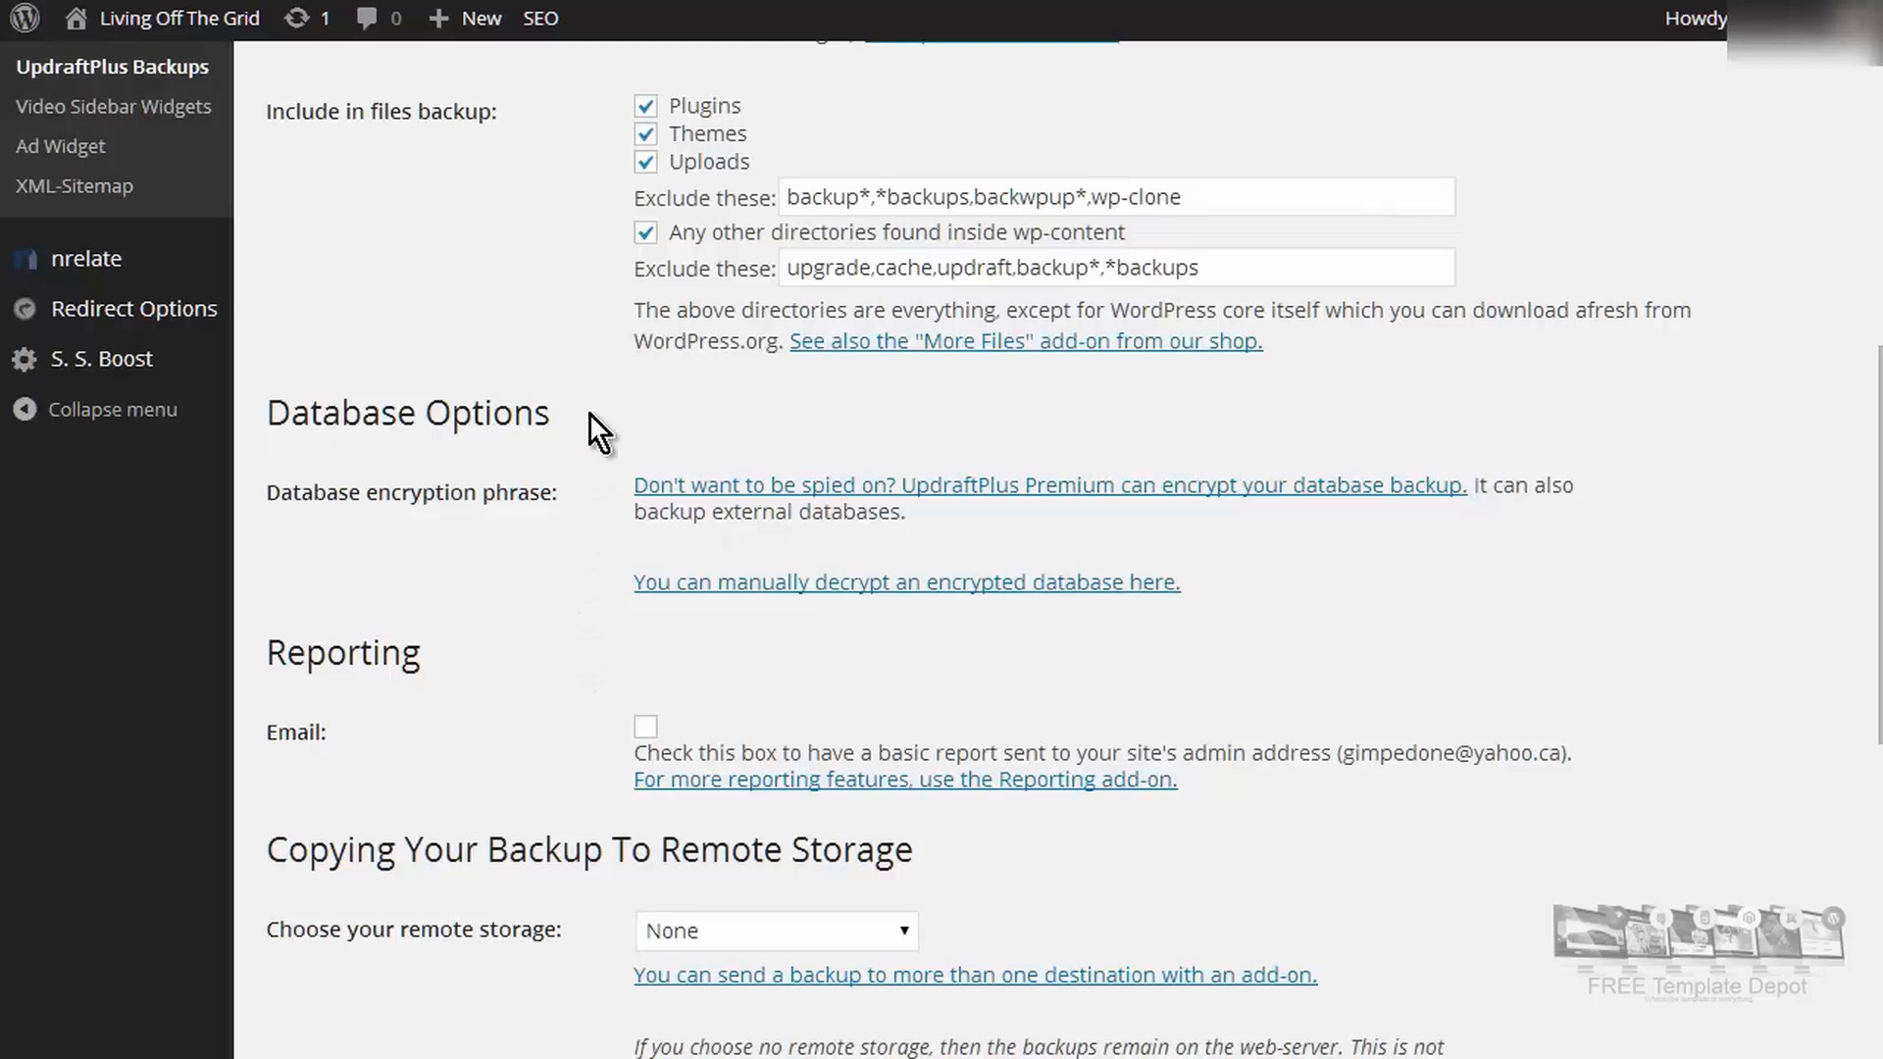
pyautogui.scroll(-3, 590, 423)
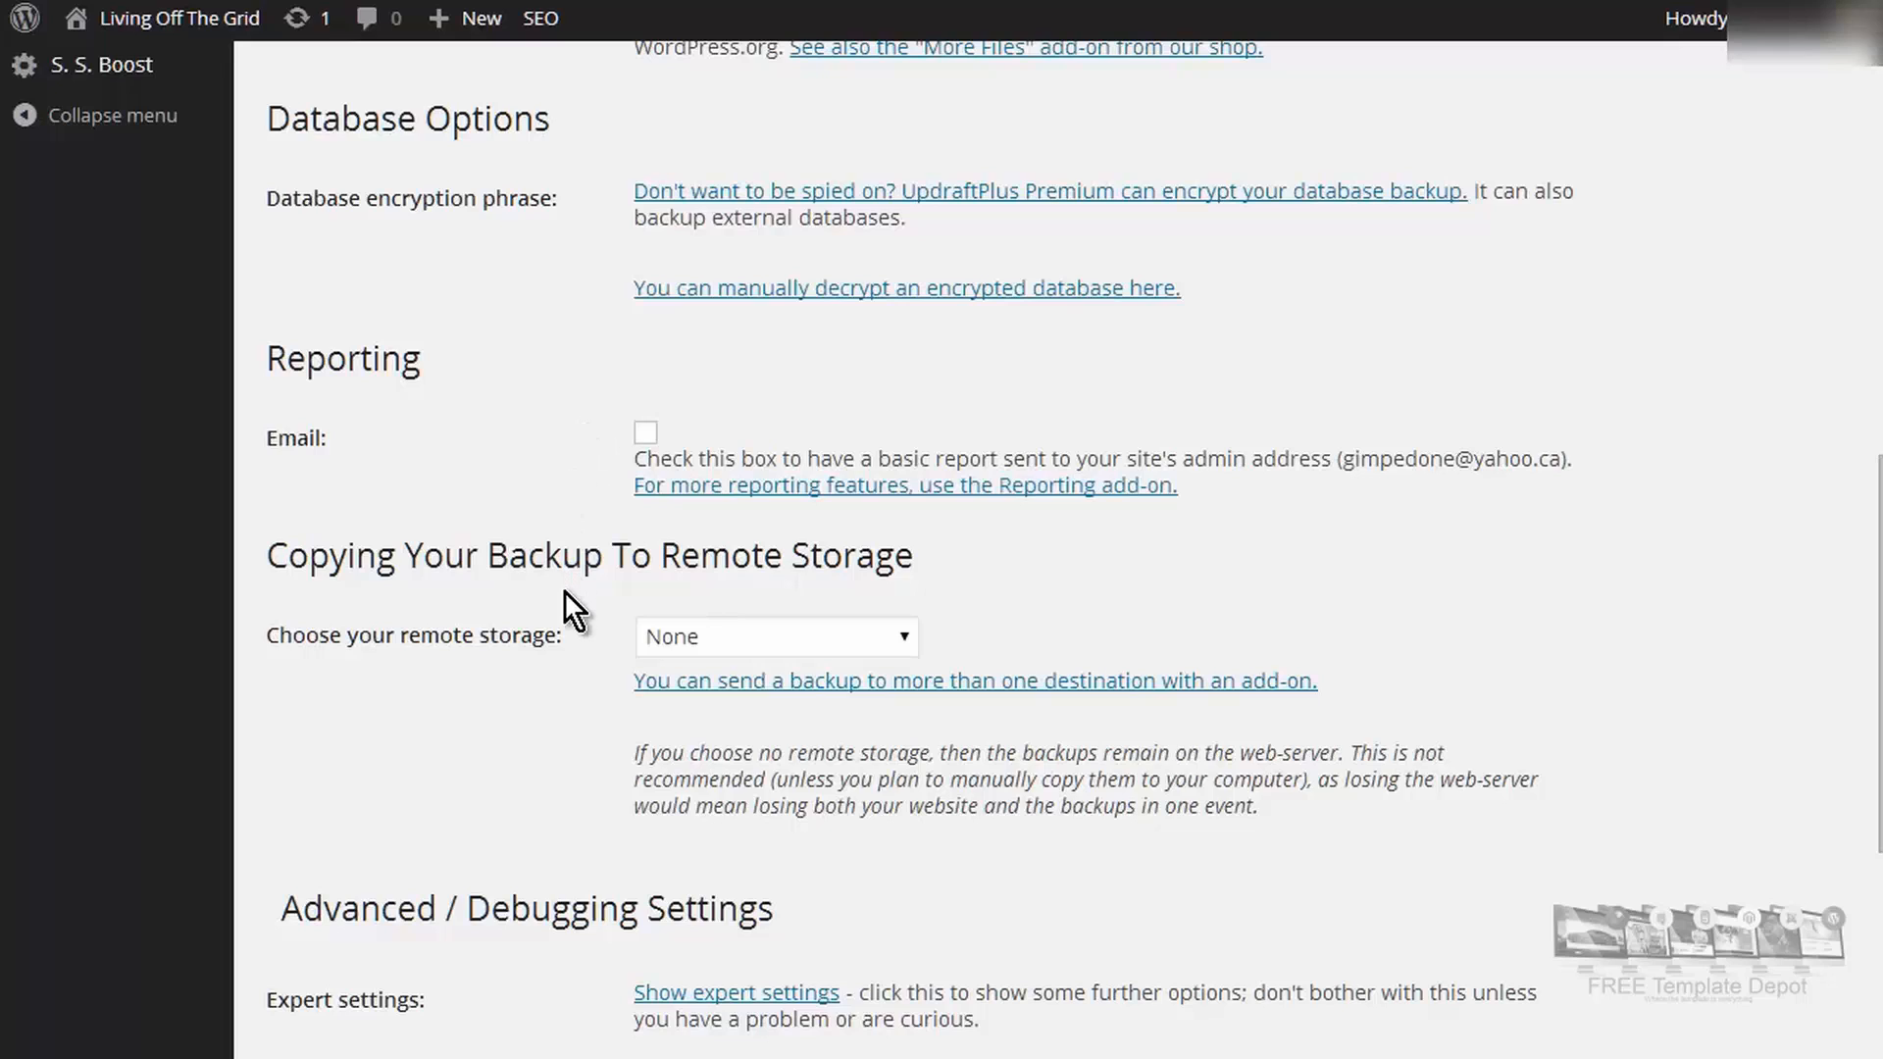
pyautogui.scroll(-2, 566, 588)
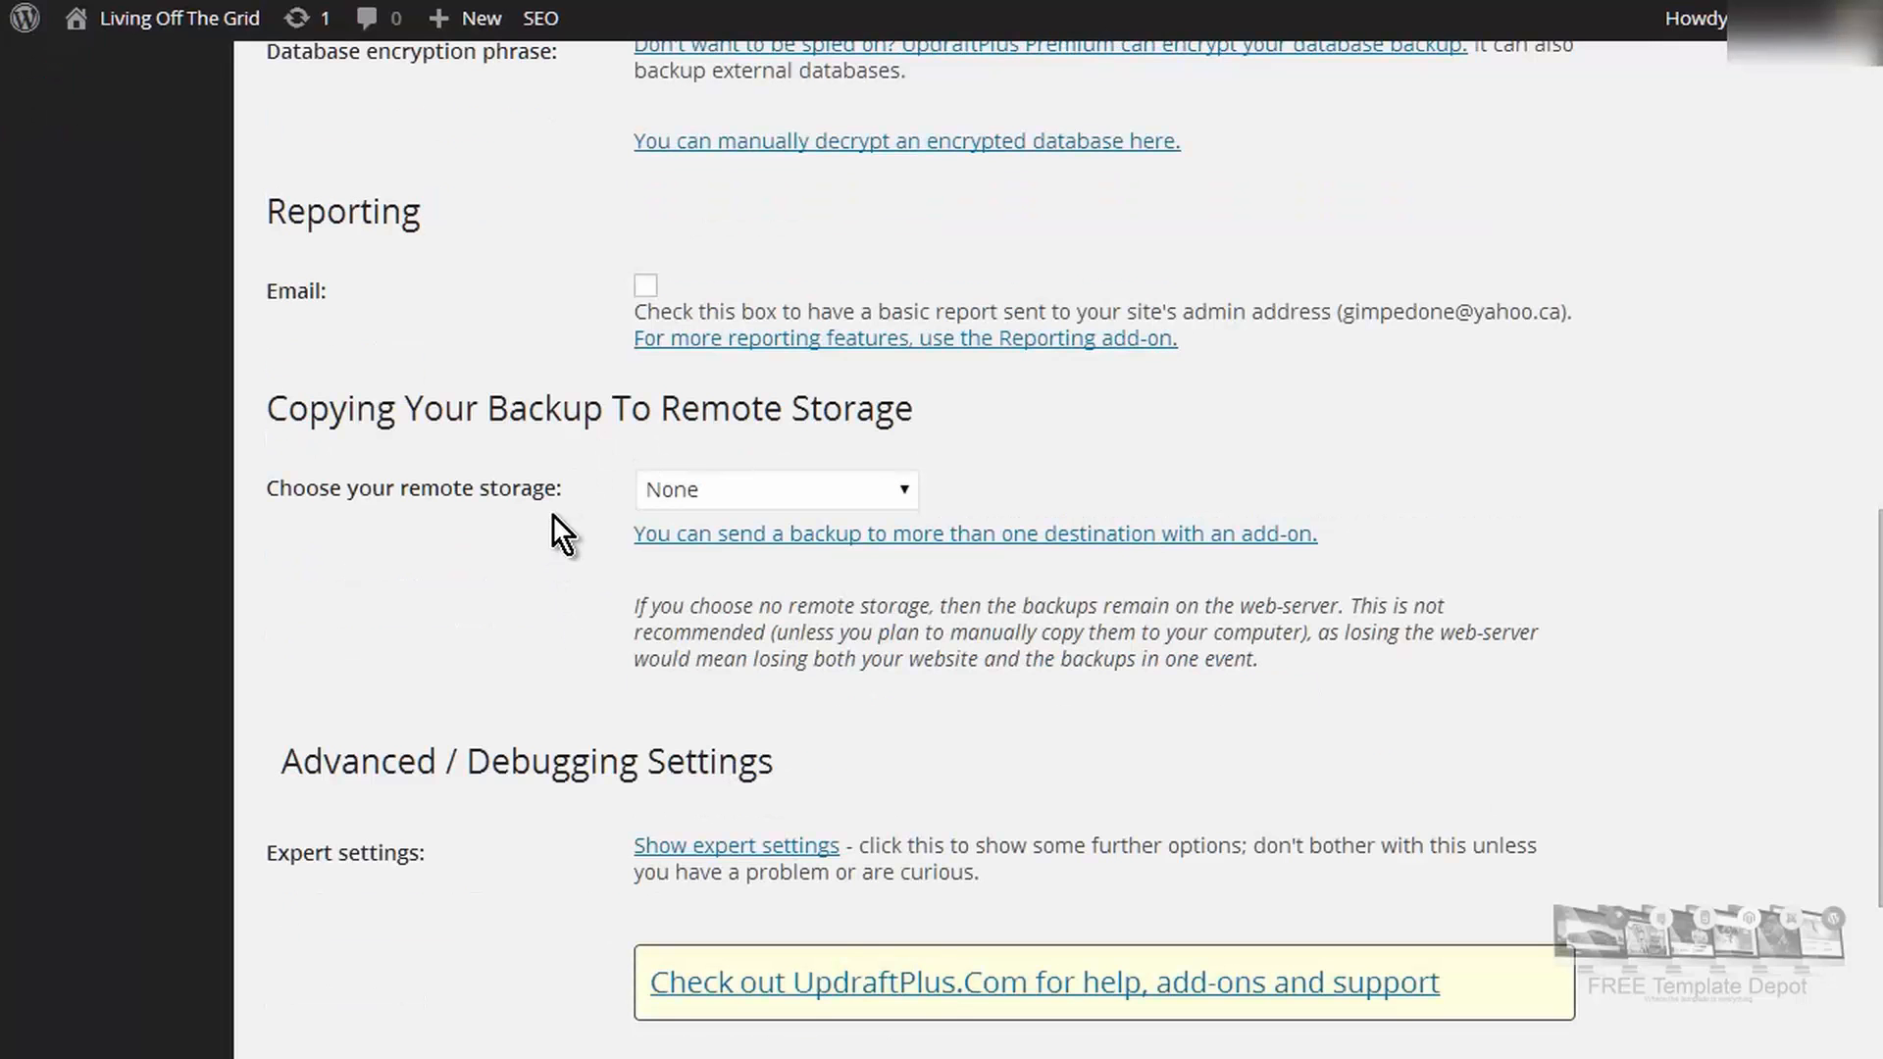
pyautogui.click(908, 490)
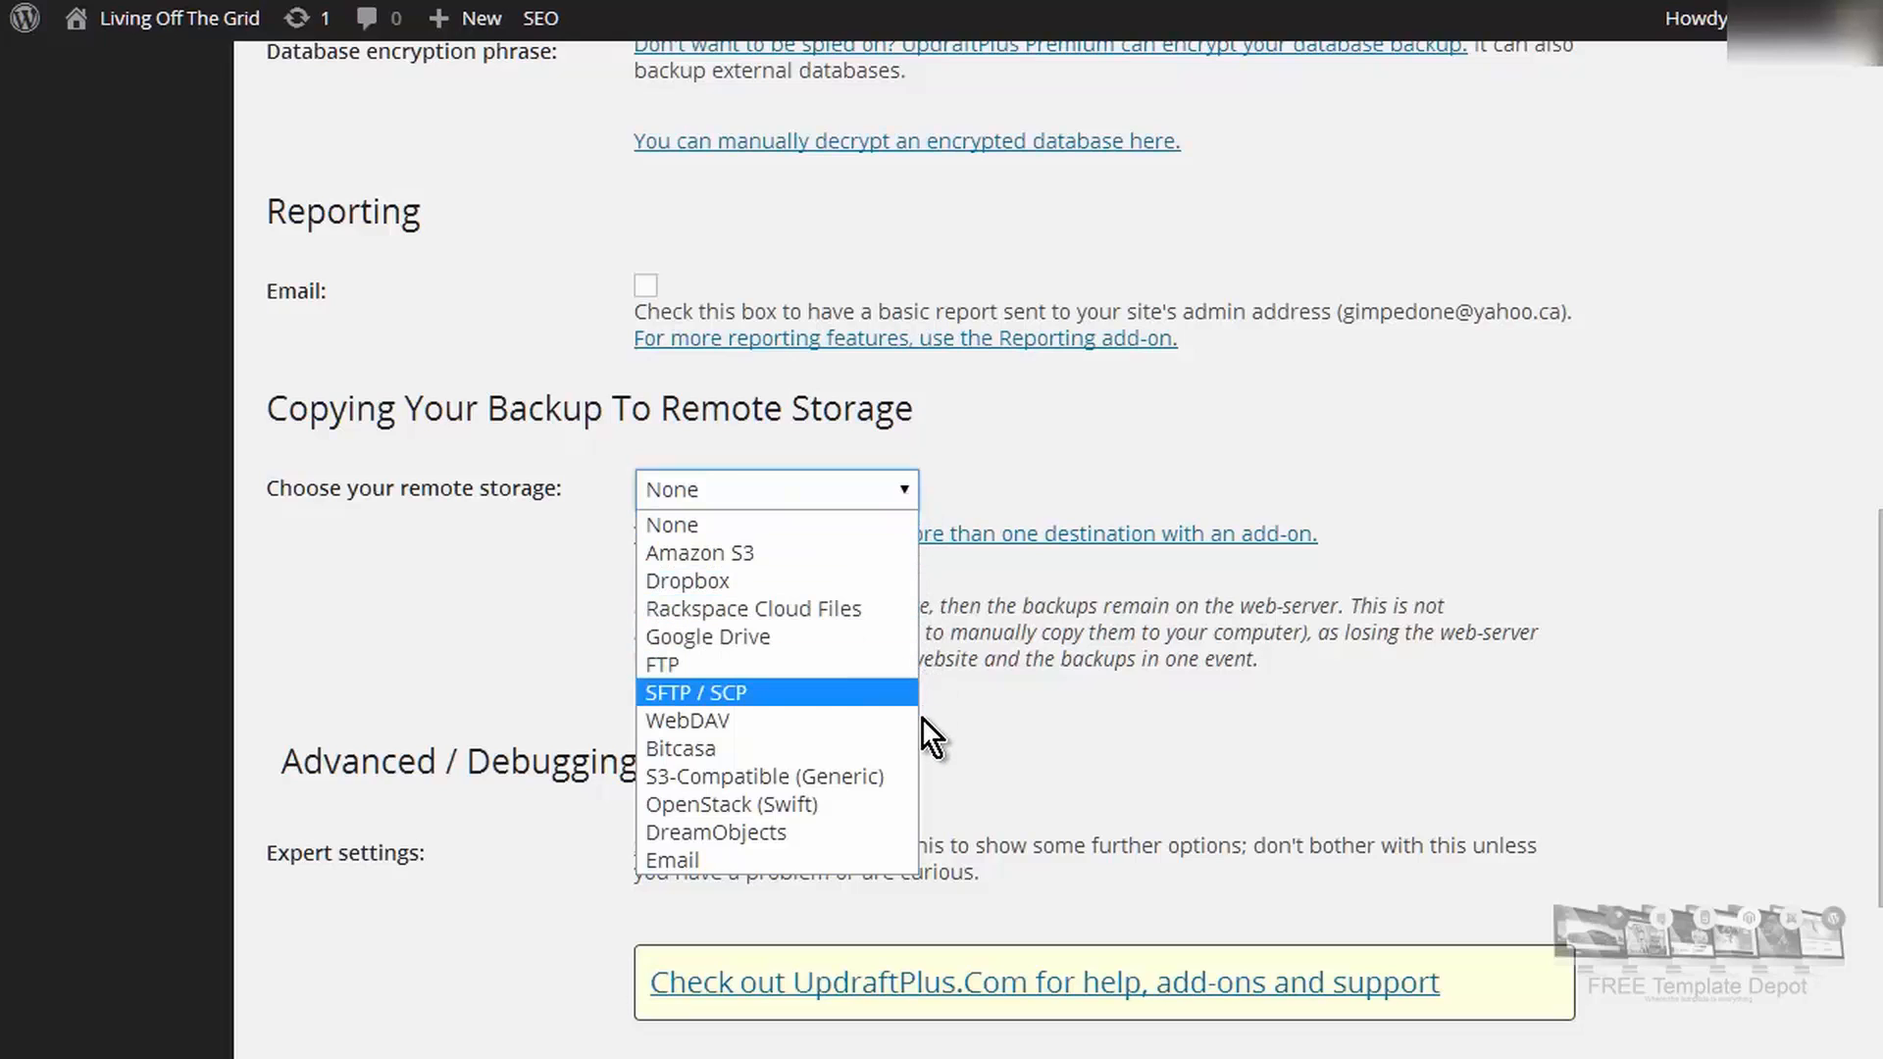
pyautogui.click(788, 859)
pyautogui.click(545, 568)
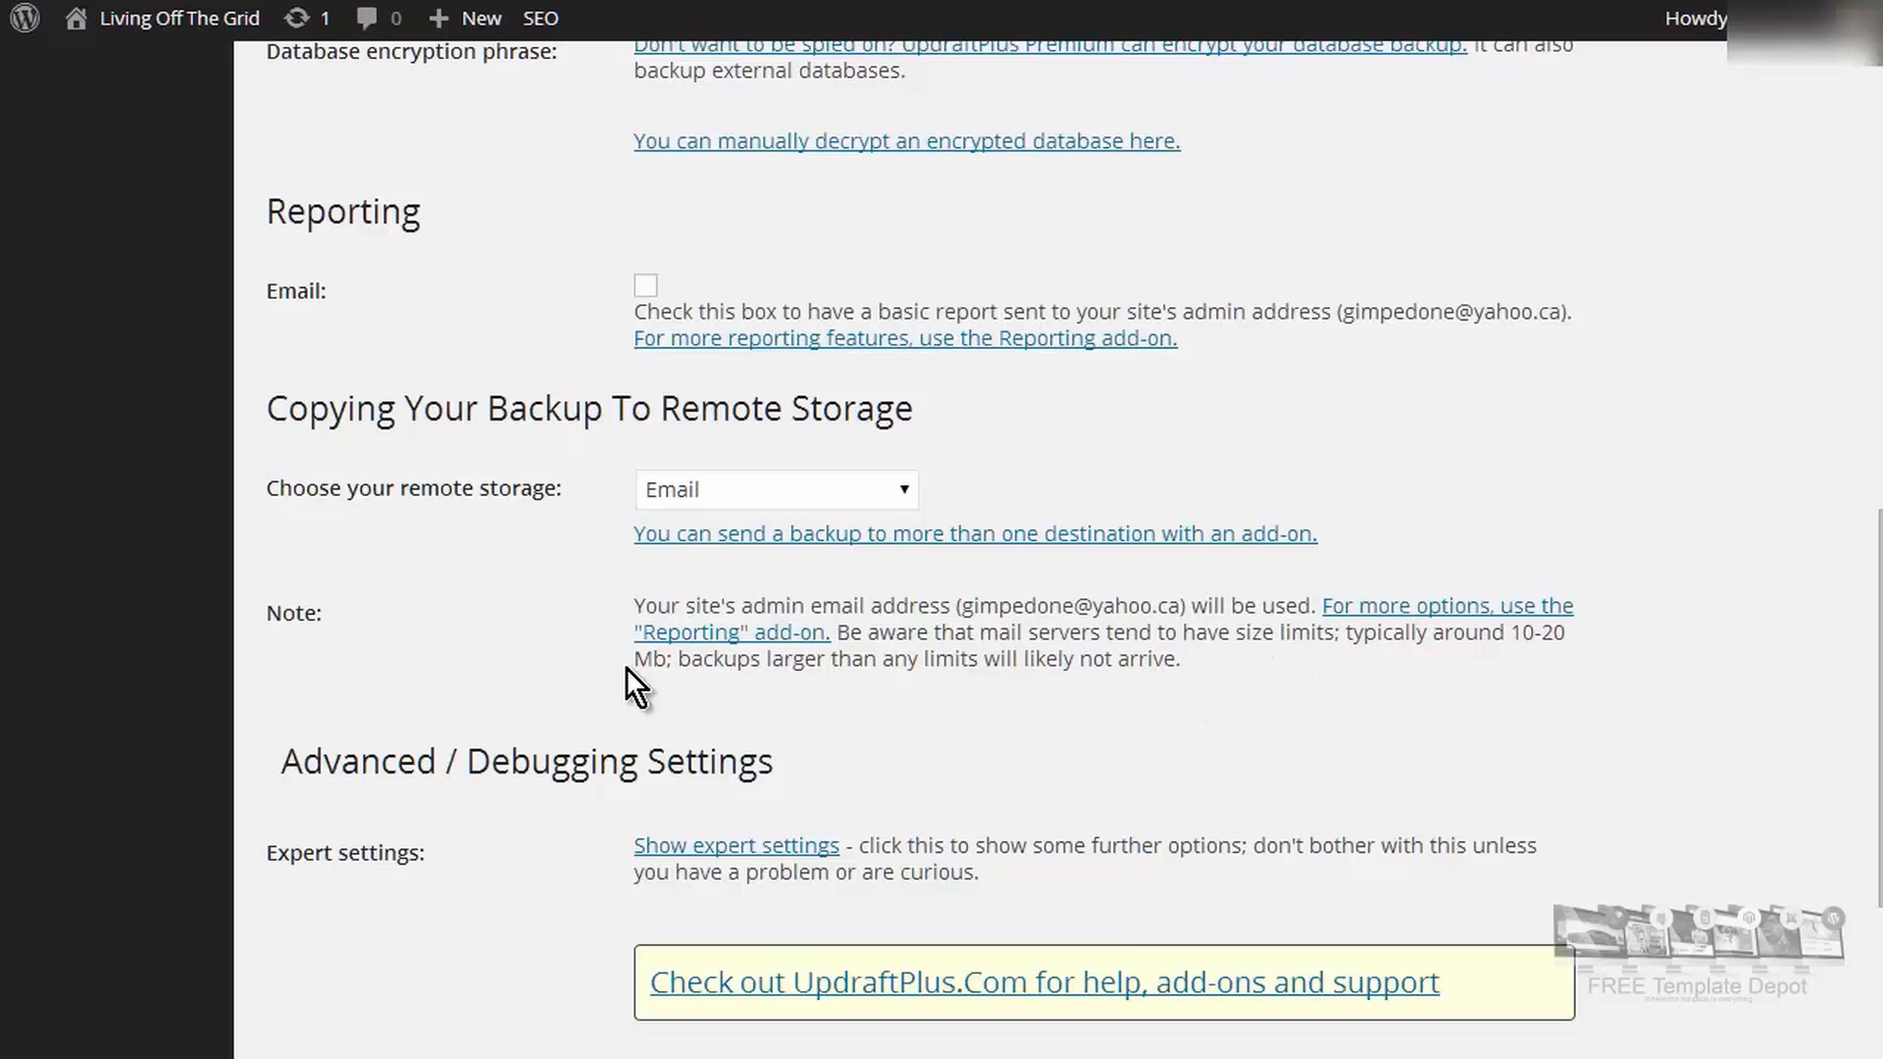
pyautogui.scroll(-3, 549, 796)
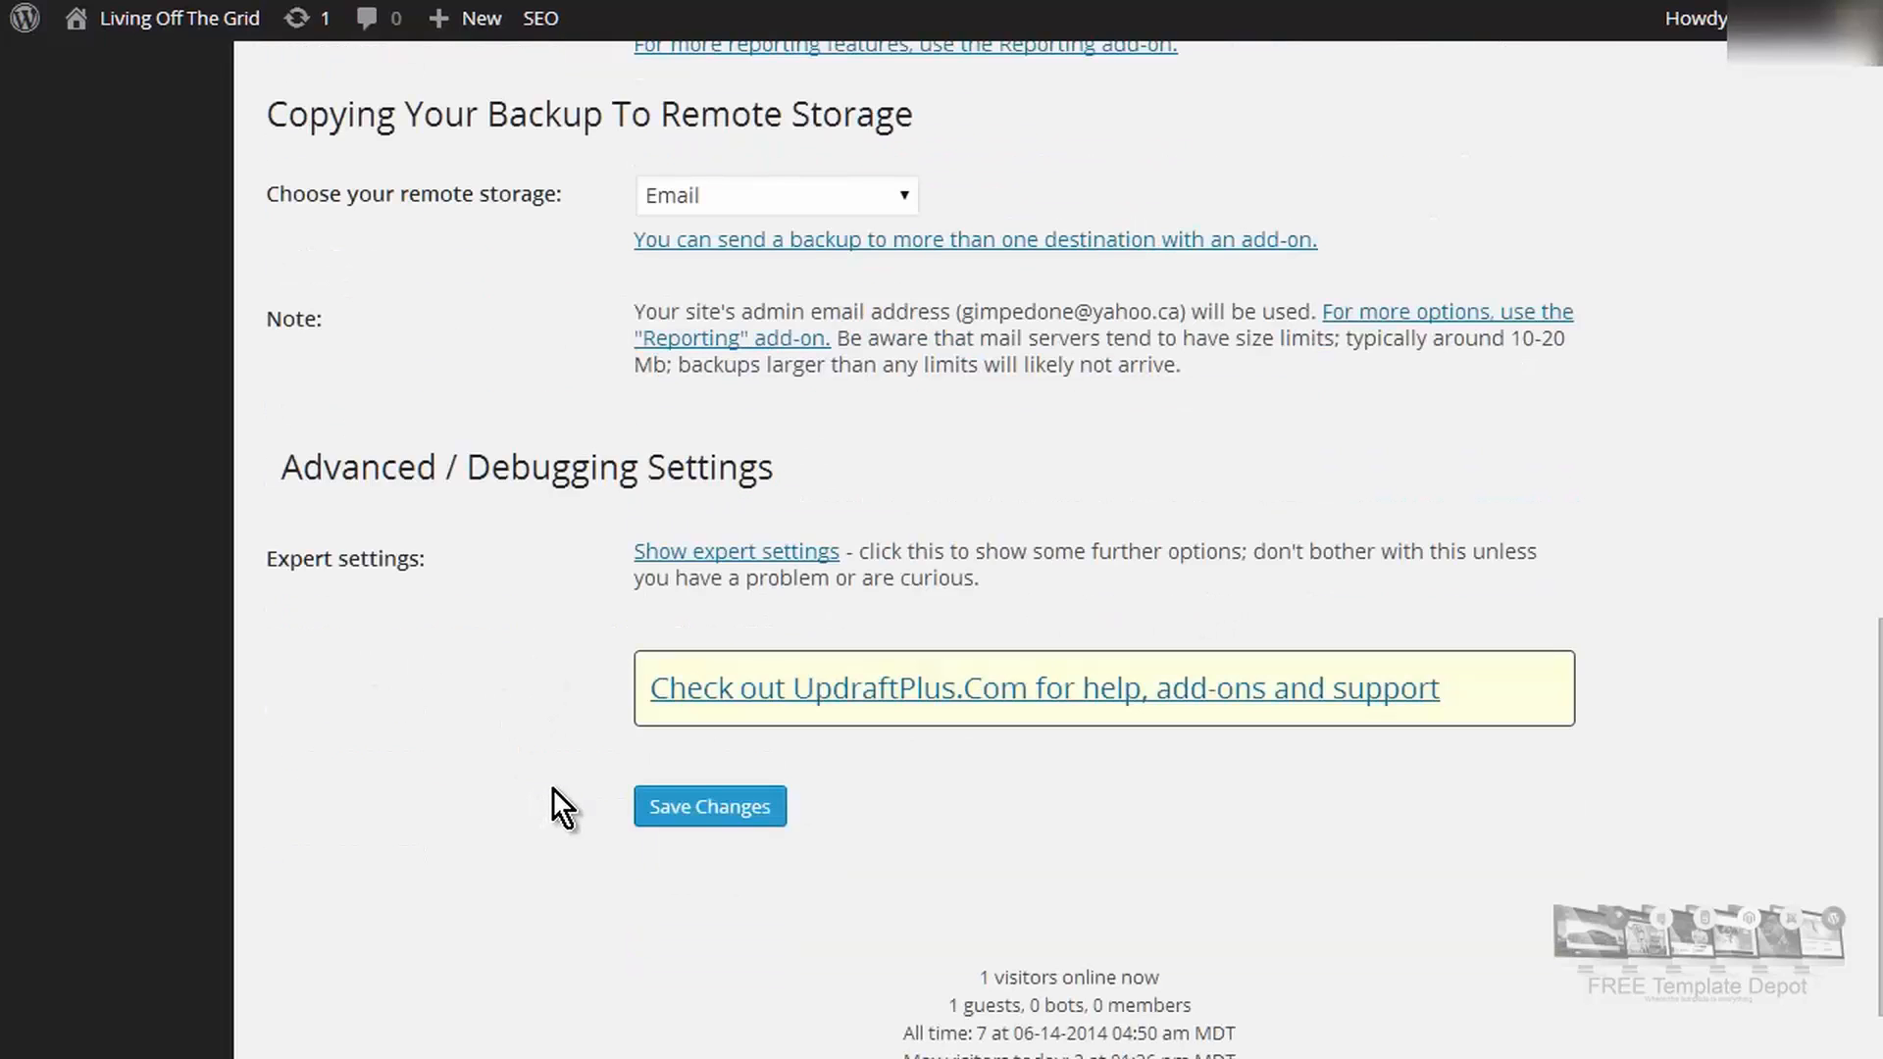
pyautogui.click(751, 807)
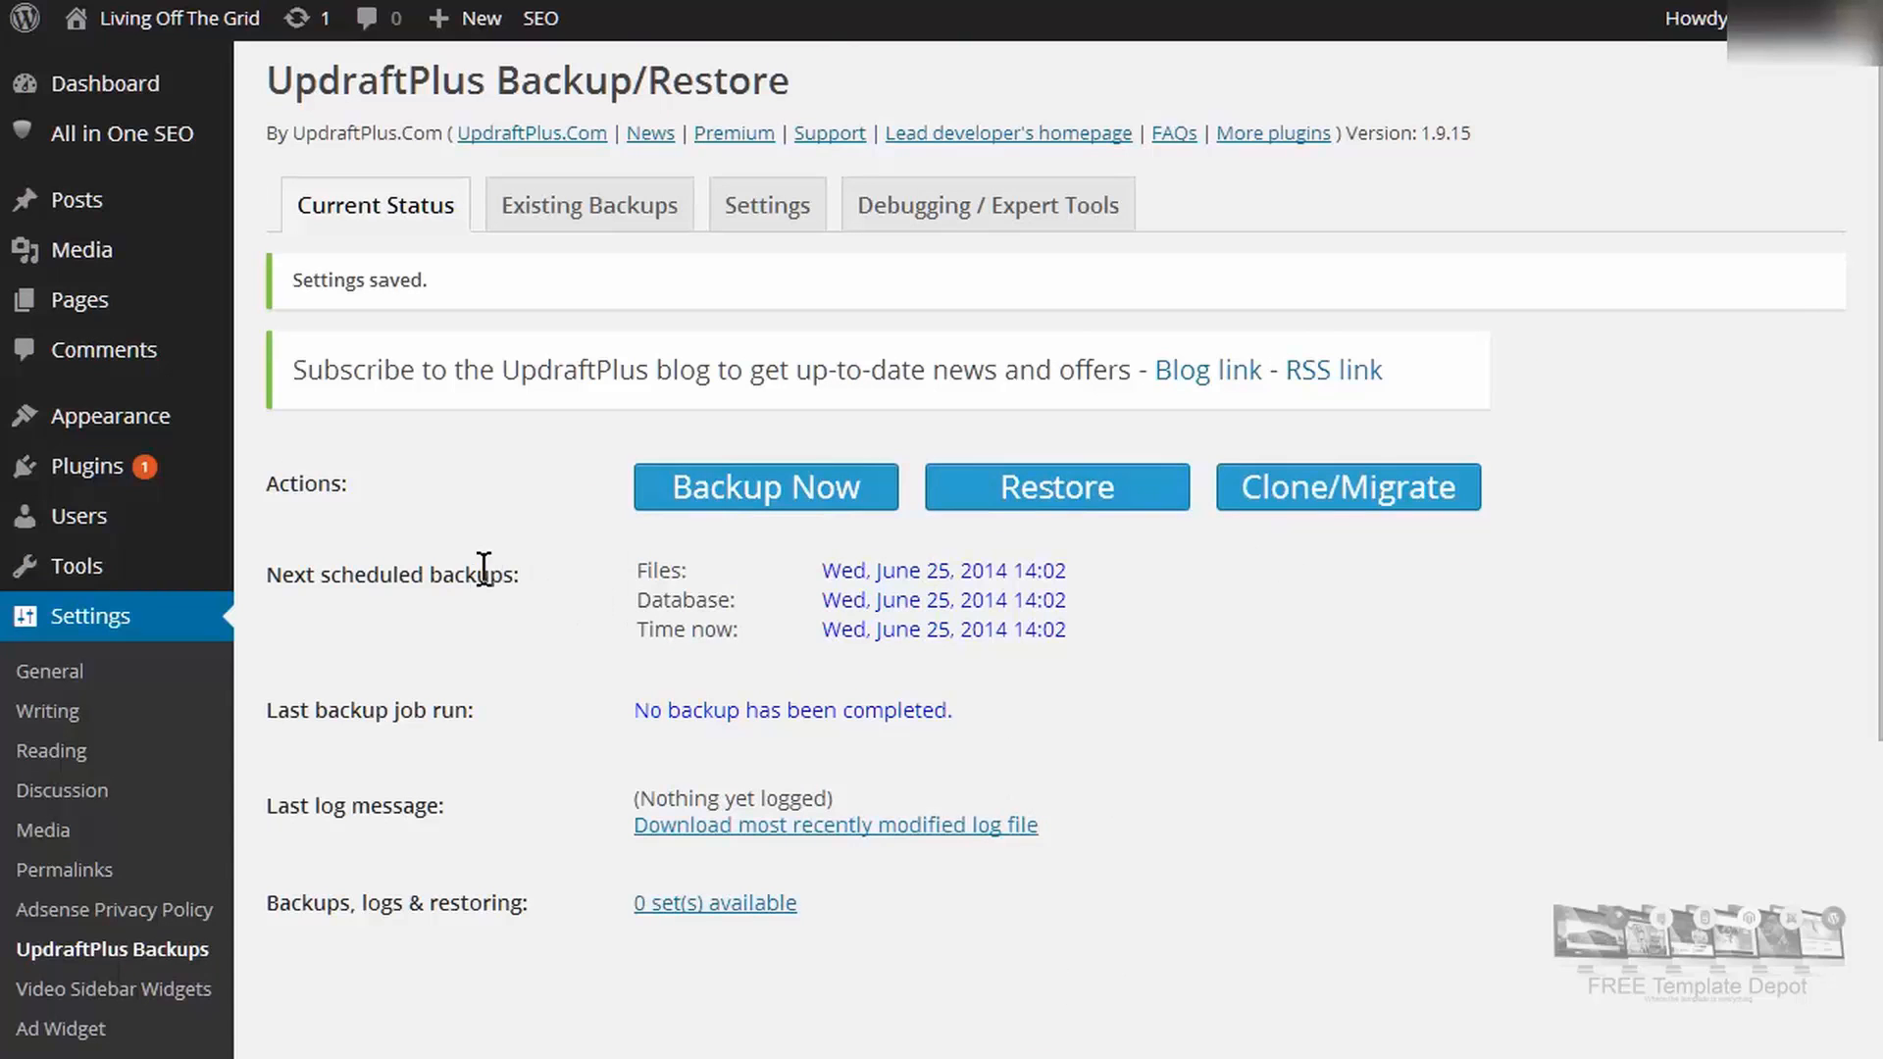
# Step: Run a one-time backup with the database, files and remote storage all included, and follow its progress
pyautogui.moveTo(491, 559)
pyautogui.click(760, 487)
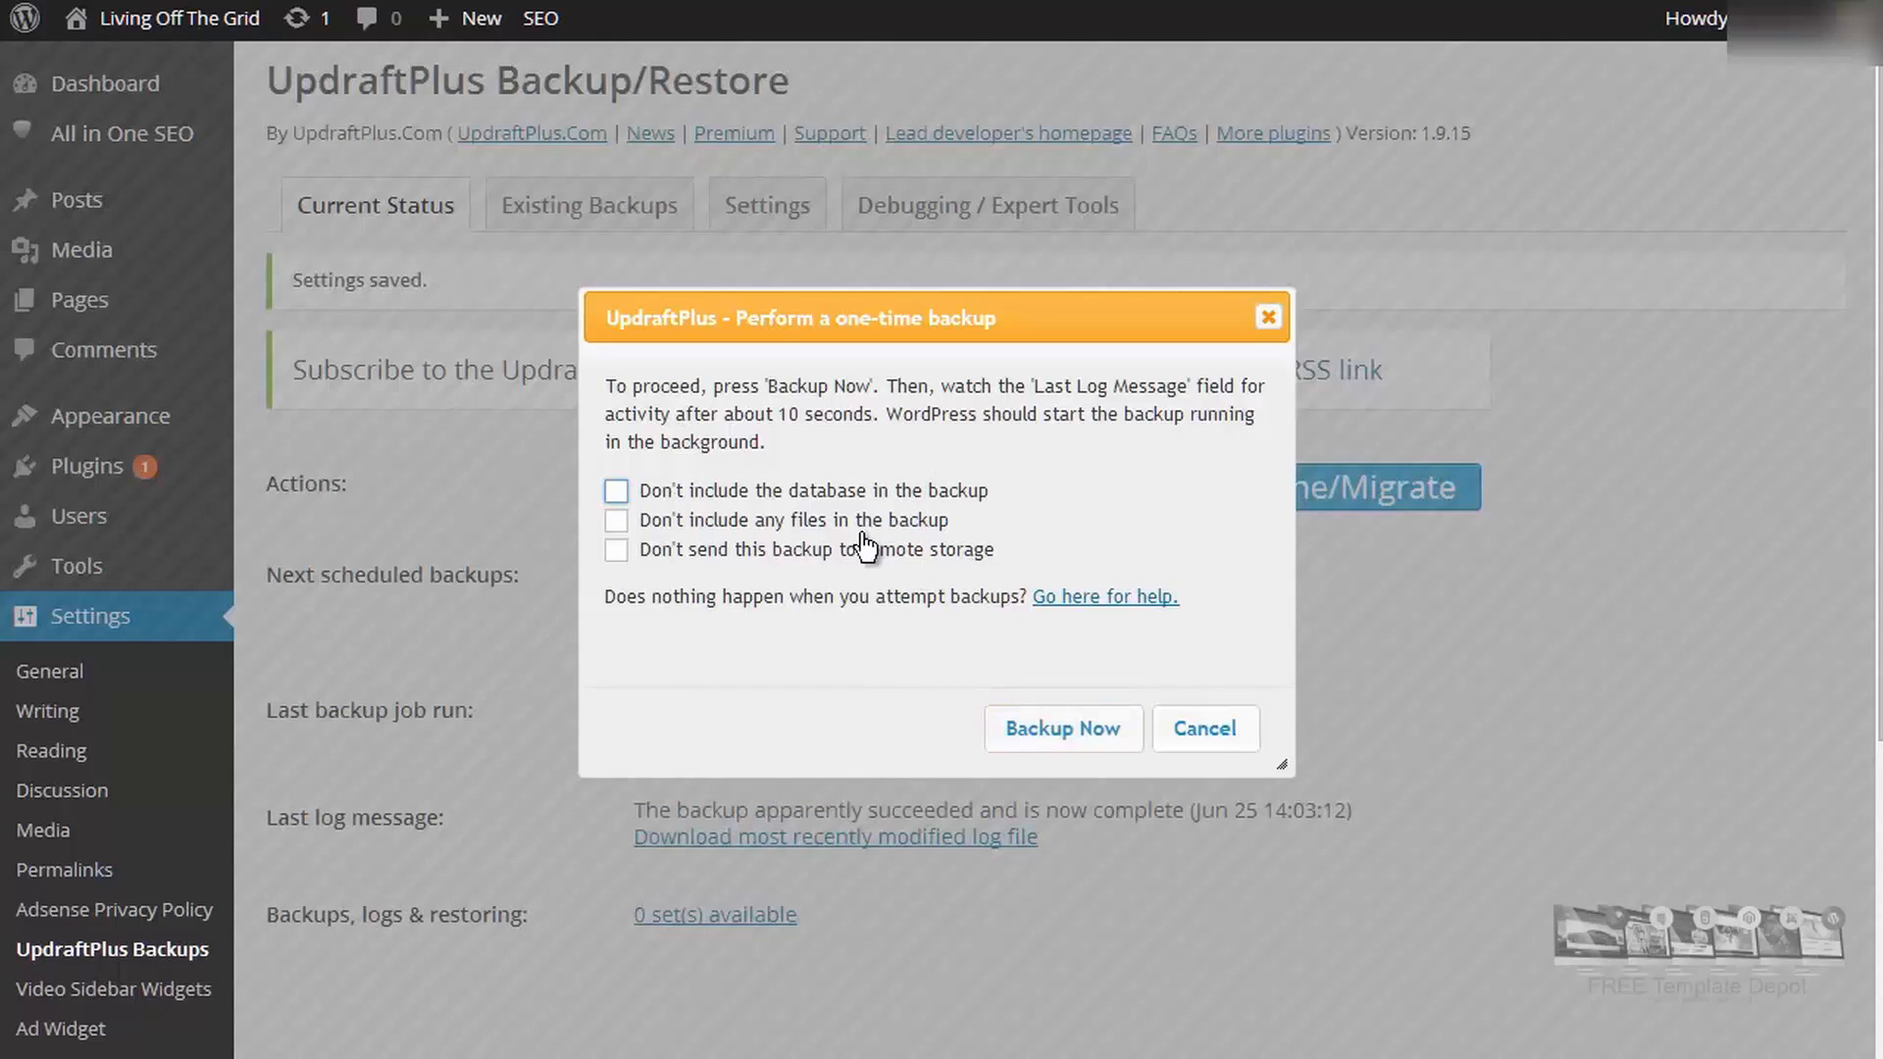
pyautogui.click(1060, 728)
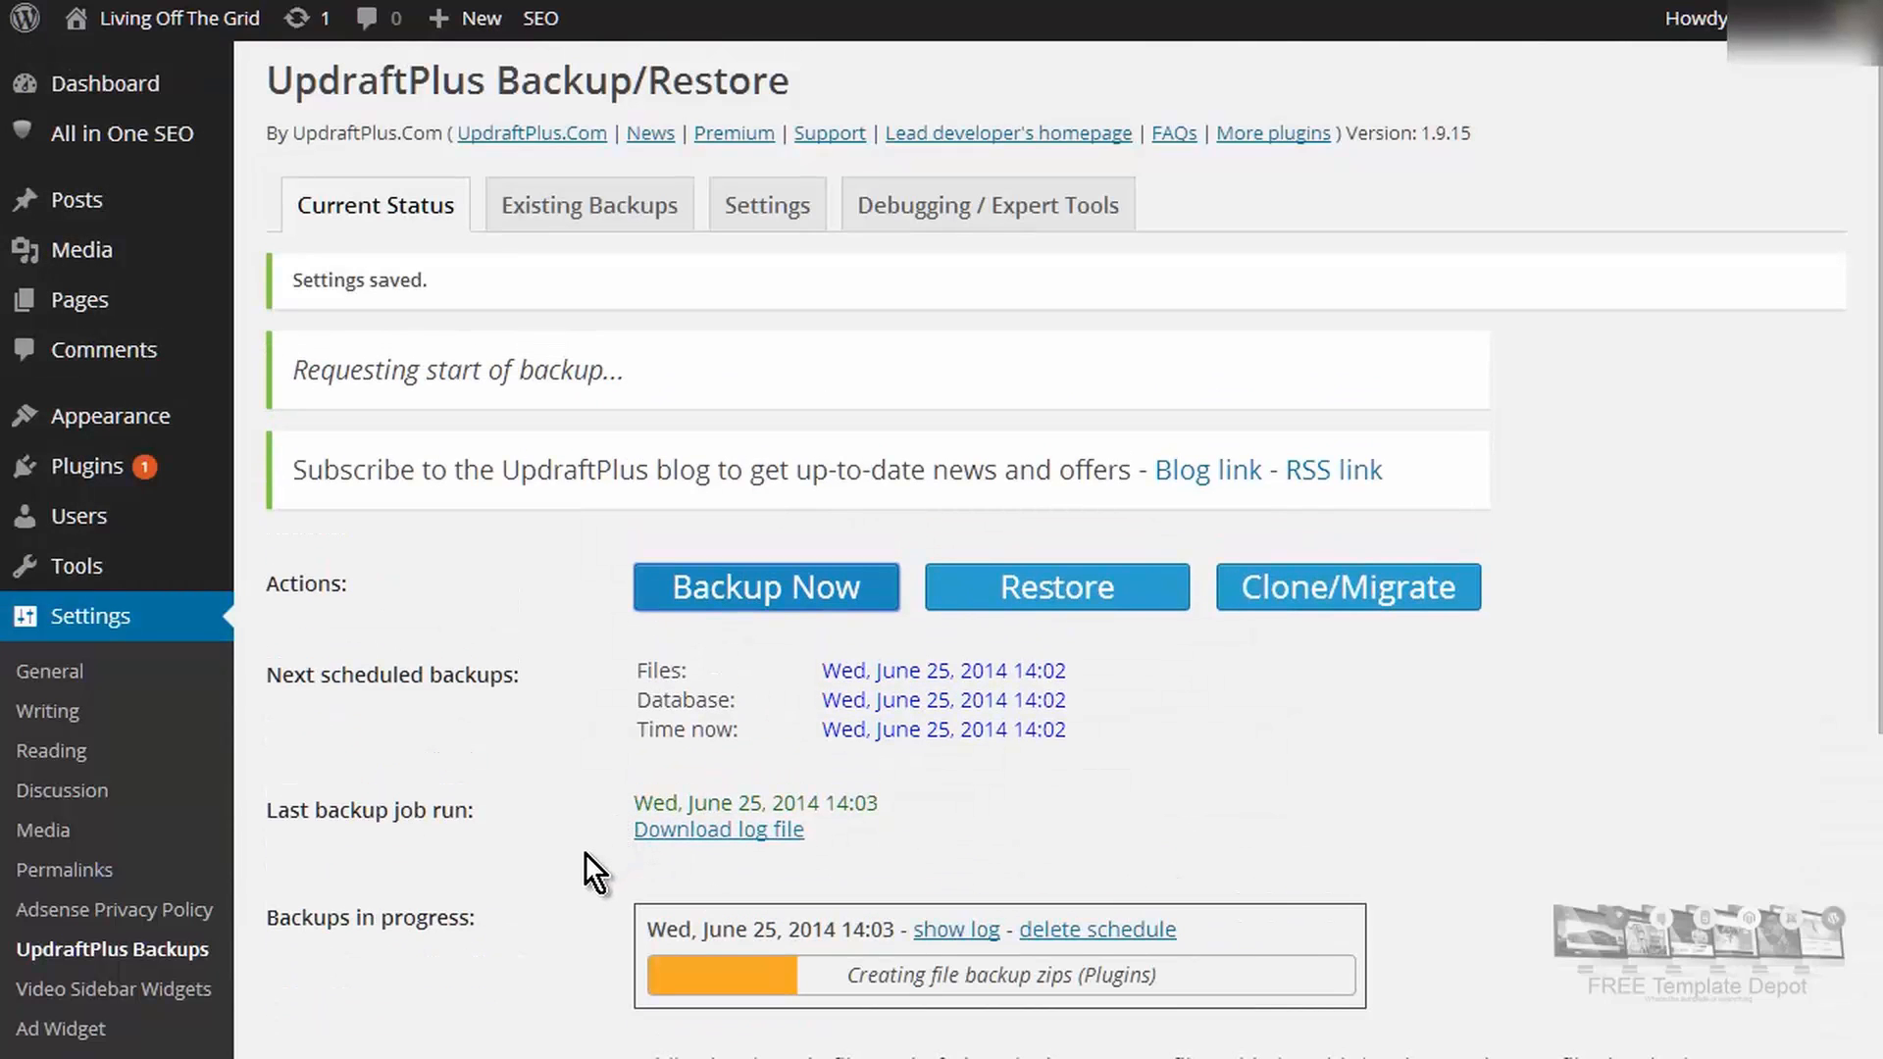
pyautogui.scroll(-1, 1260, 940)
pyautogui.scroll(-1, 1253, 935)
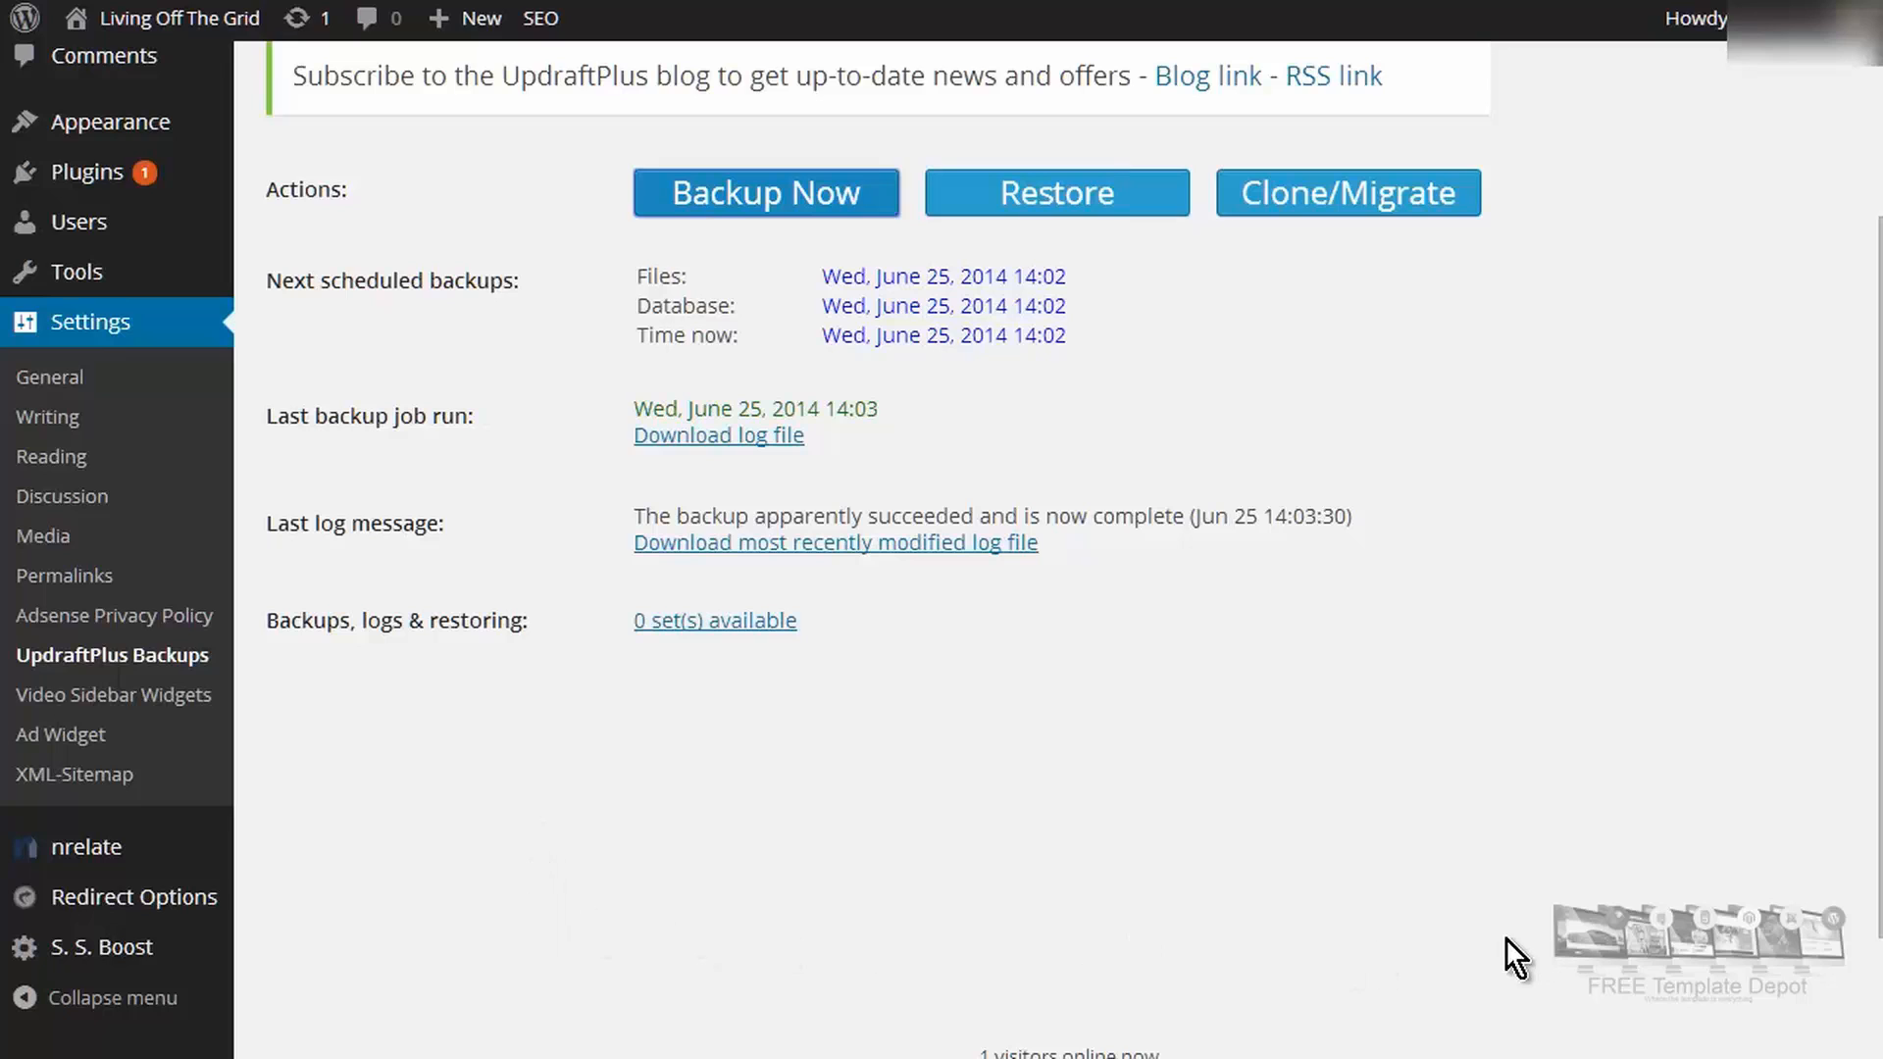
pyautogui.scroll(3, 420, 866)
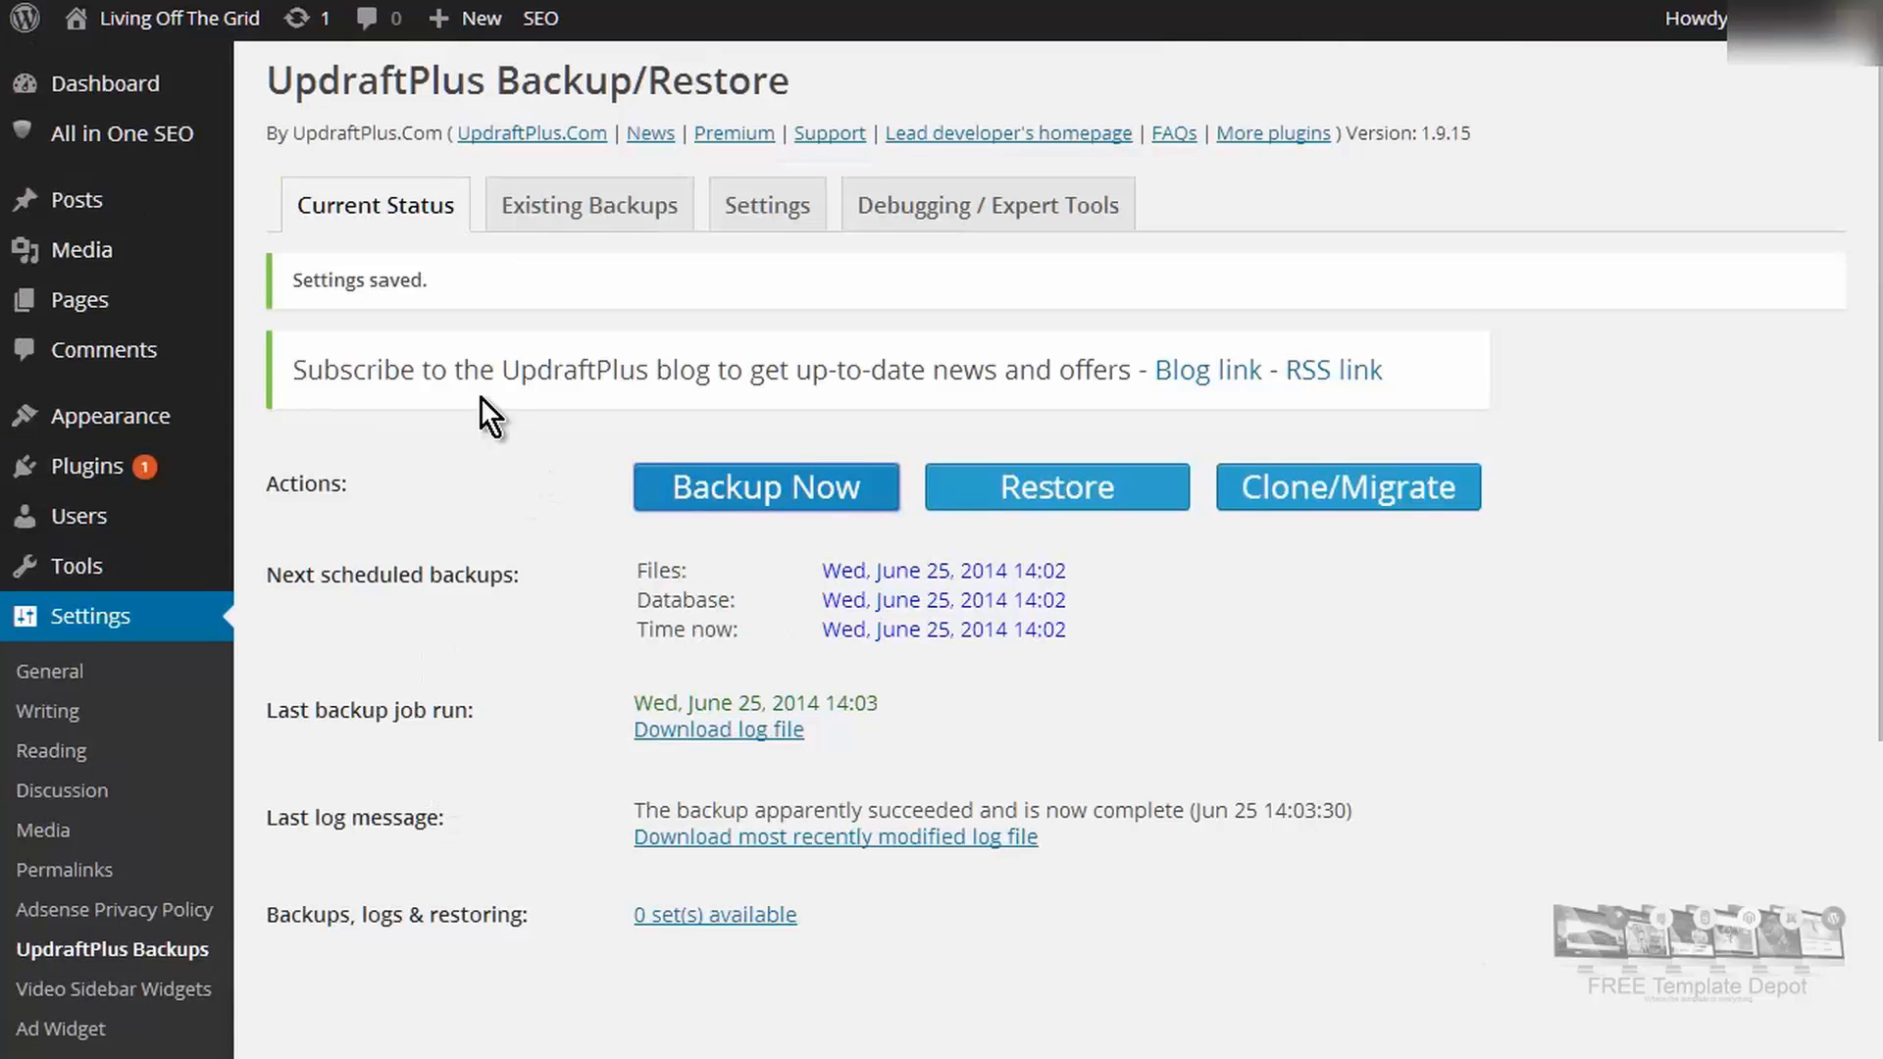
pyautogui.click(588, 203)
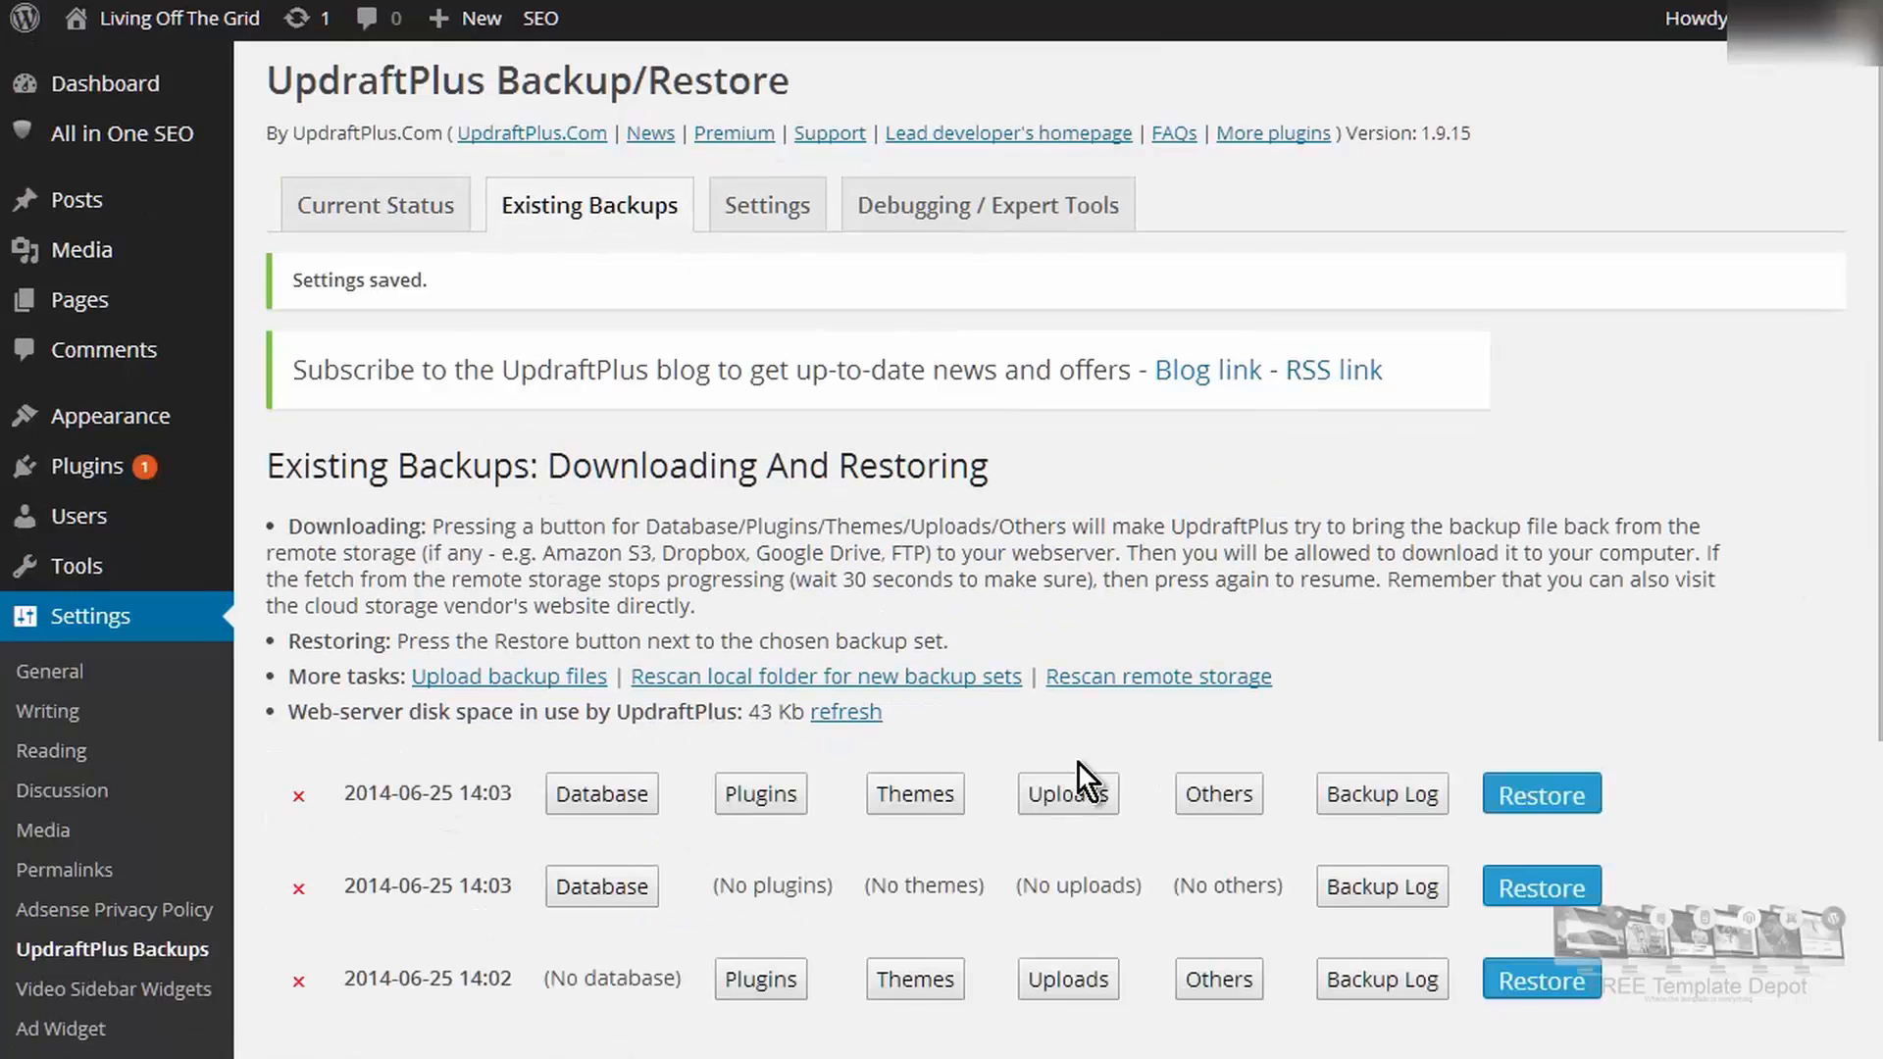
pyautogui.scroll(-3, 1154, 682)
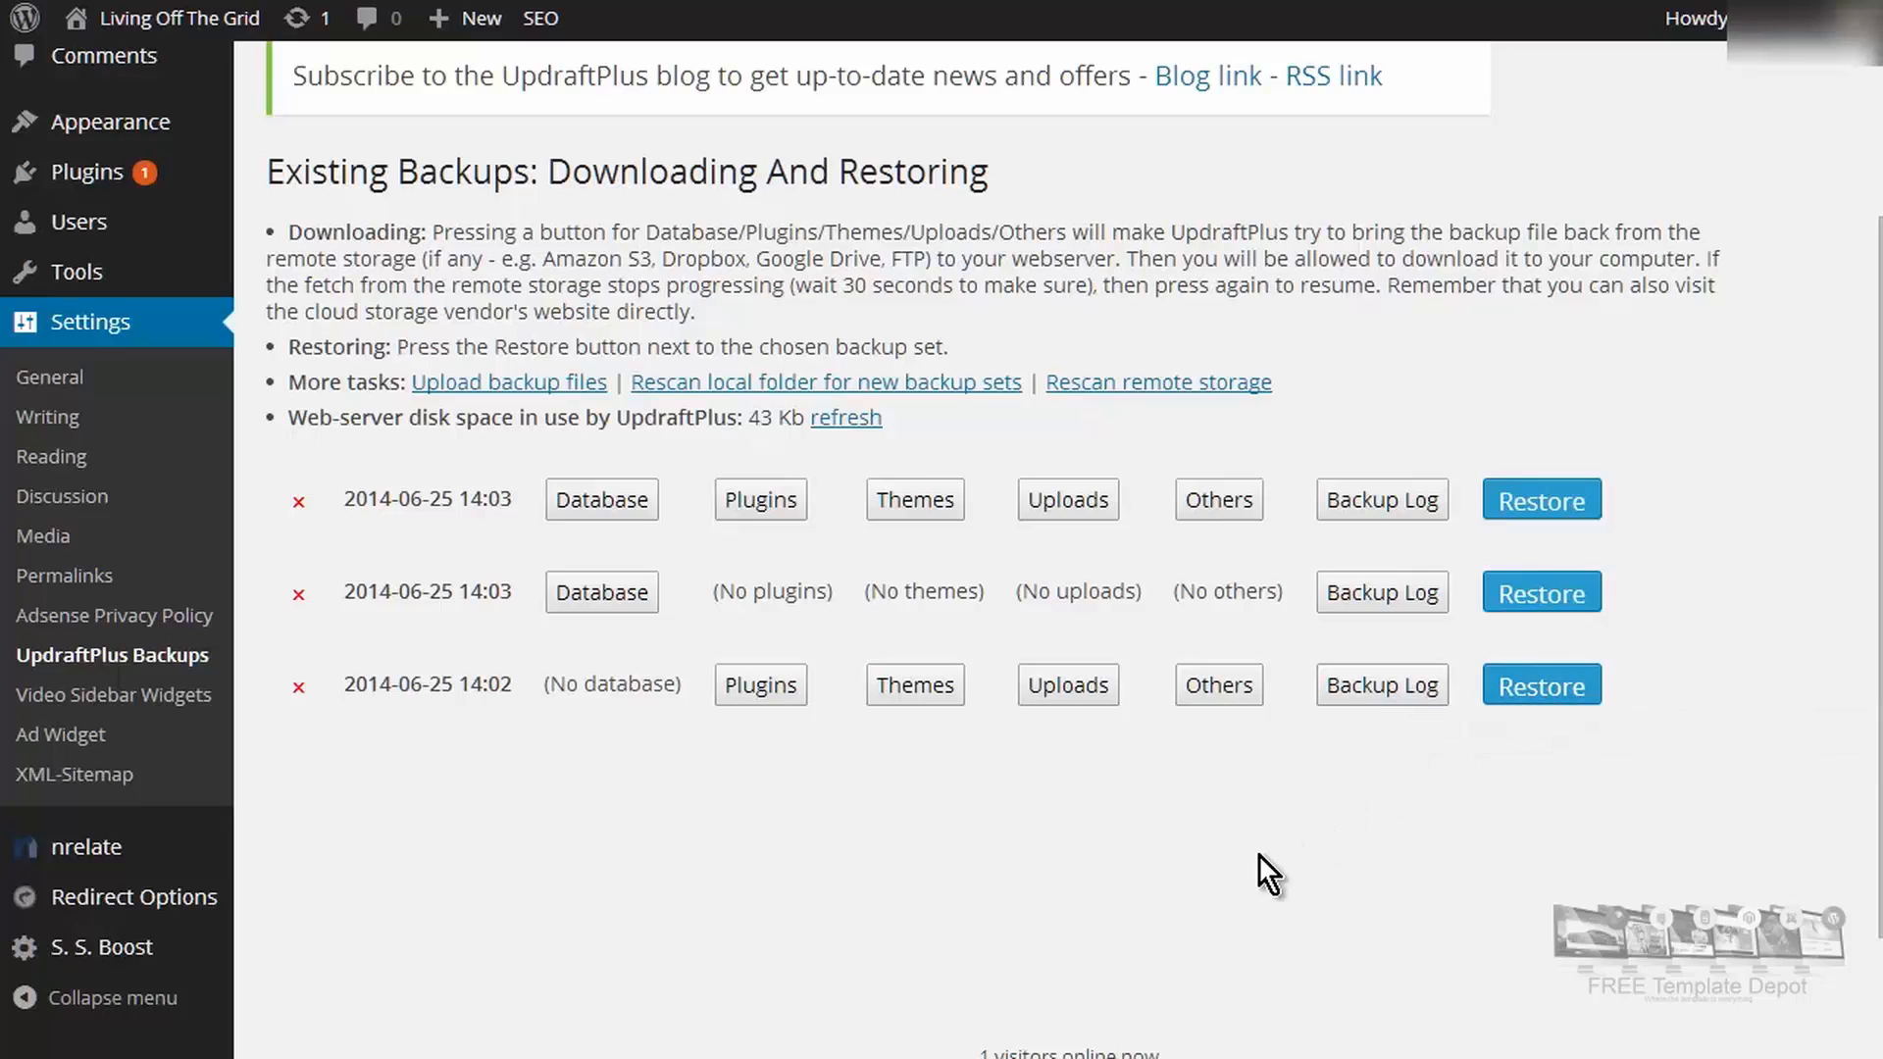
pyautogui.click(1379, 504)
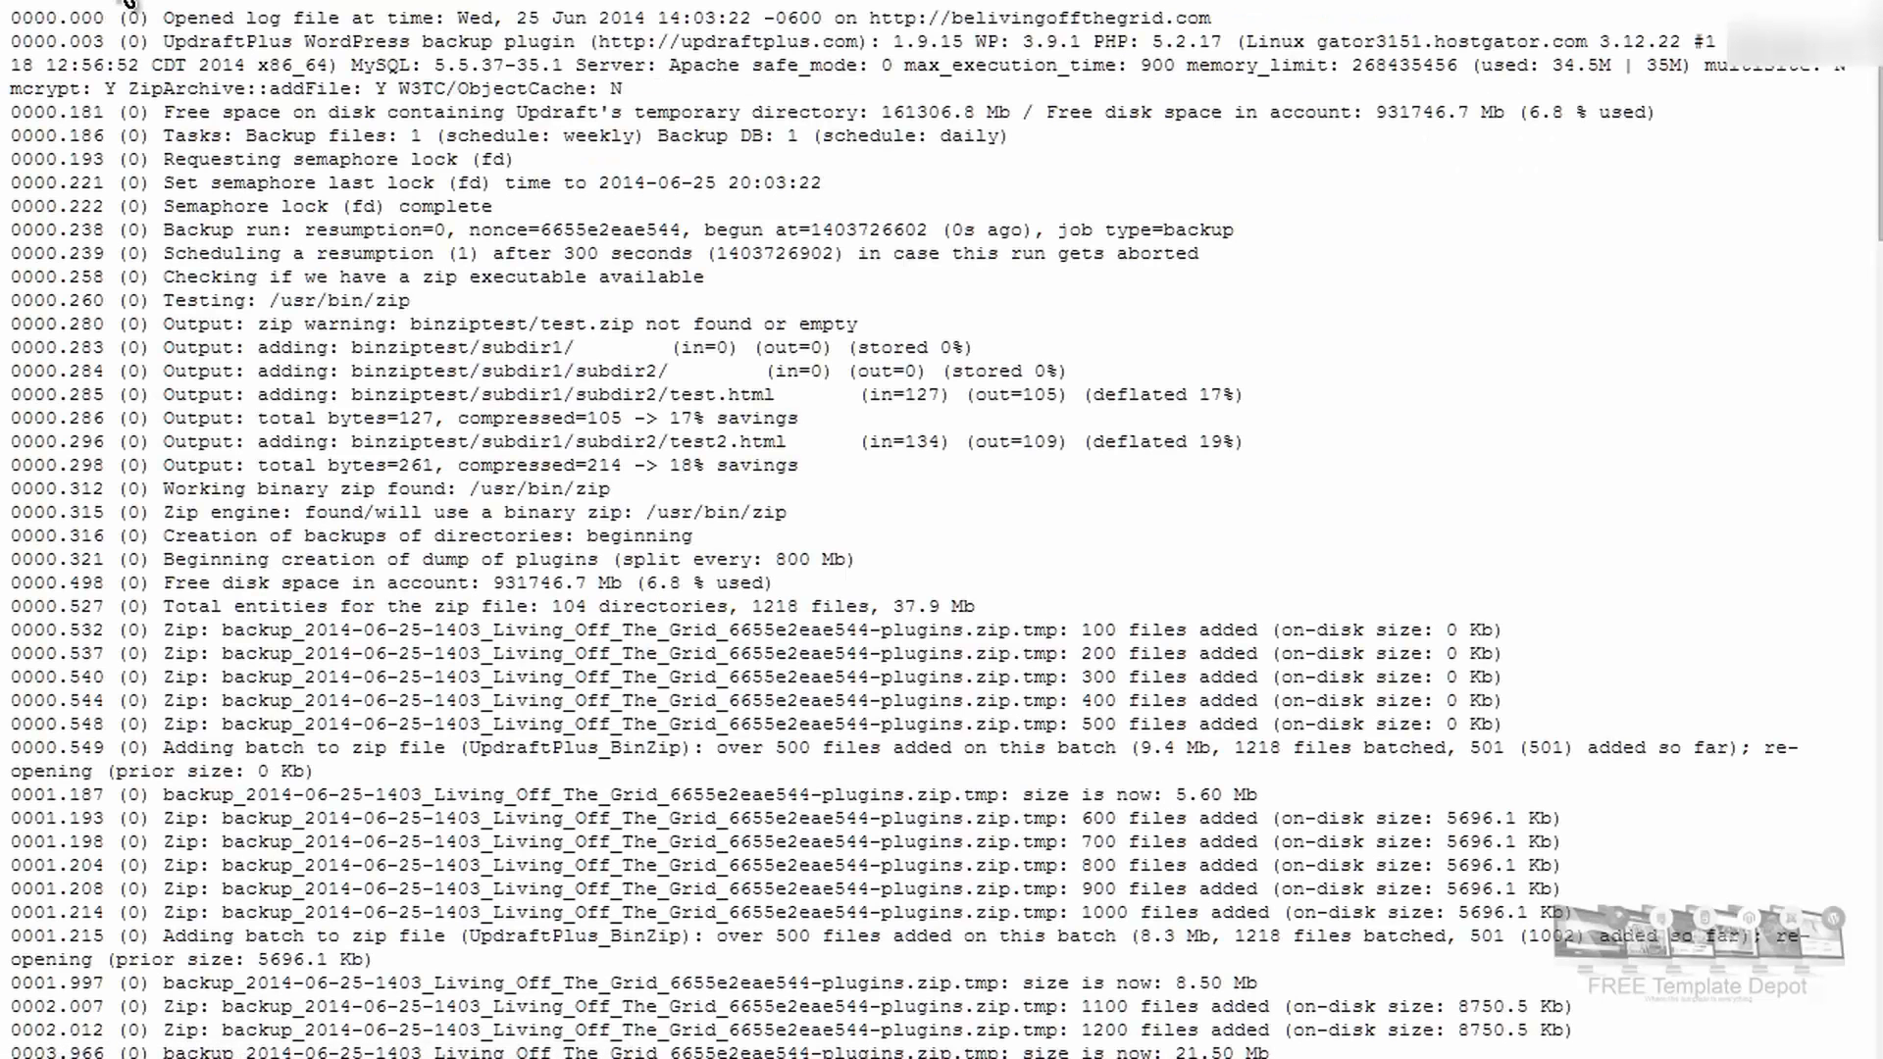
pyautogui.scroll(-20, 510, 474)
pyautogui.scroll(-8, 510, 473)
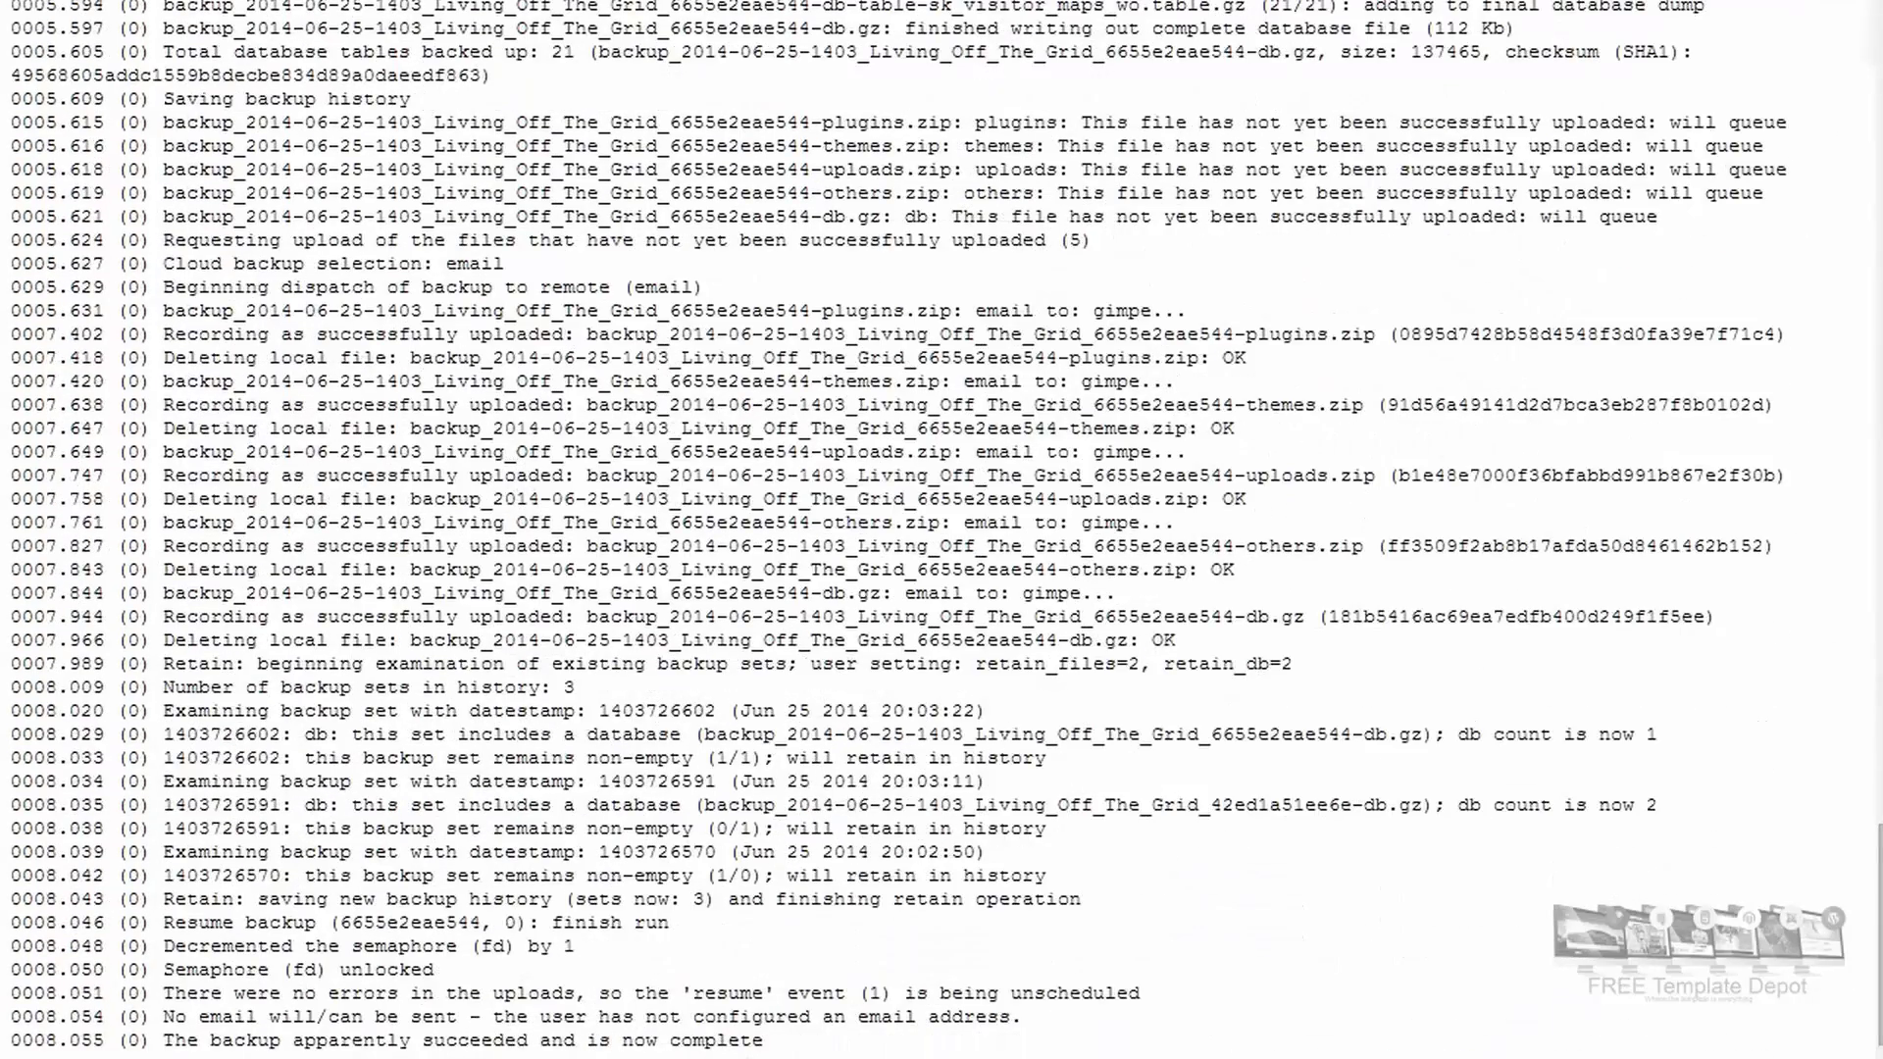
pyautogui.hotkey('alt', 'Left')
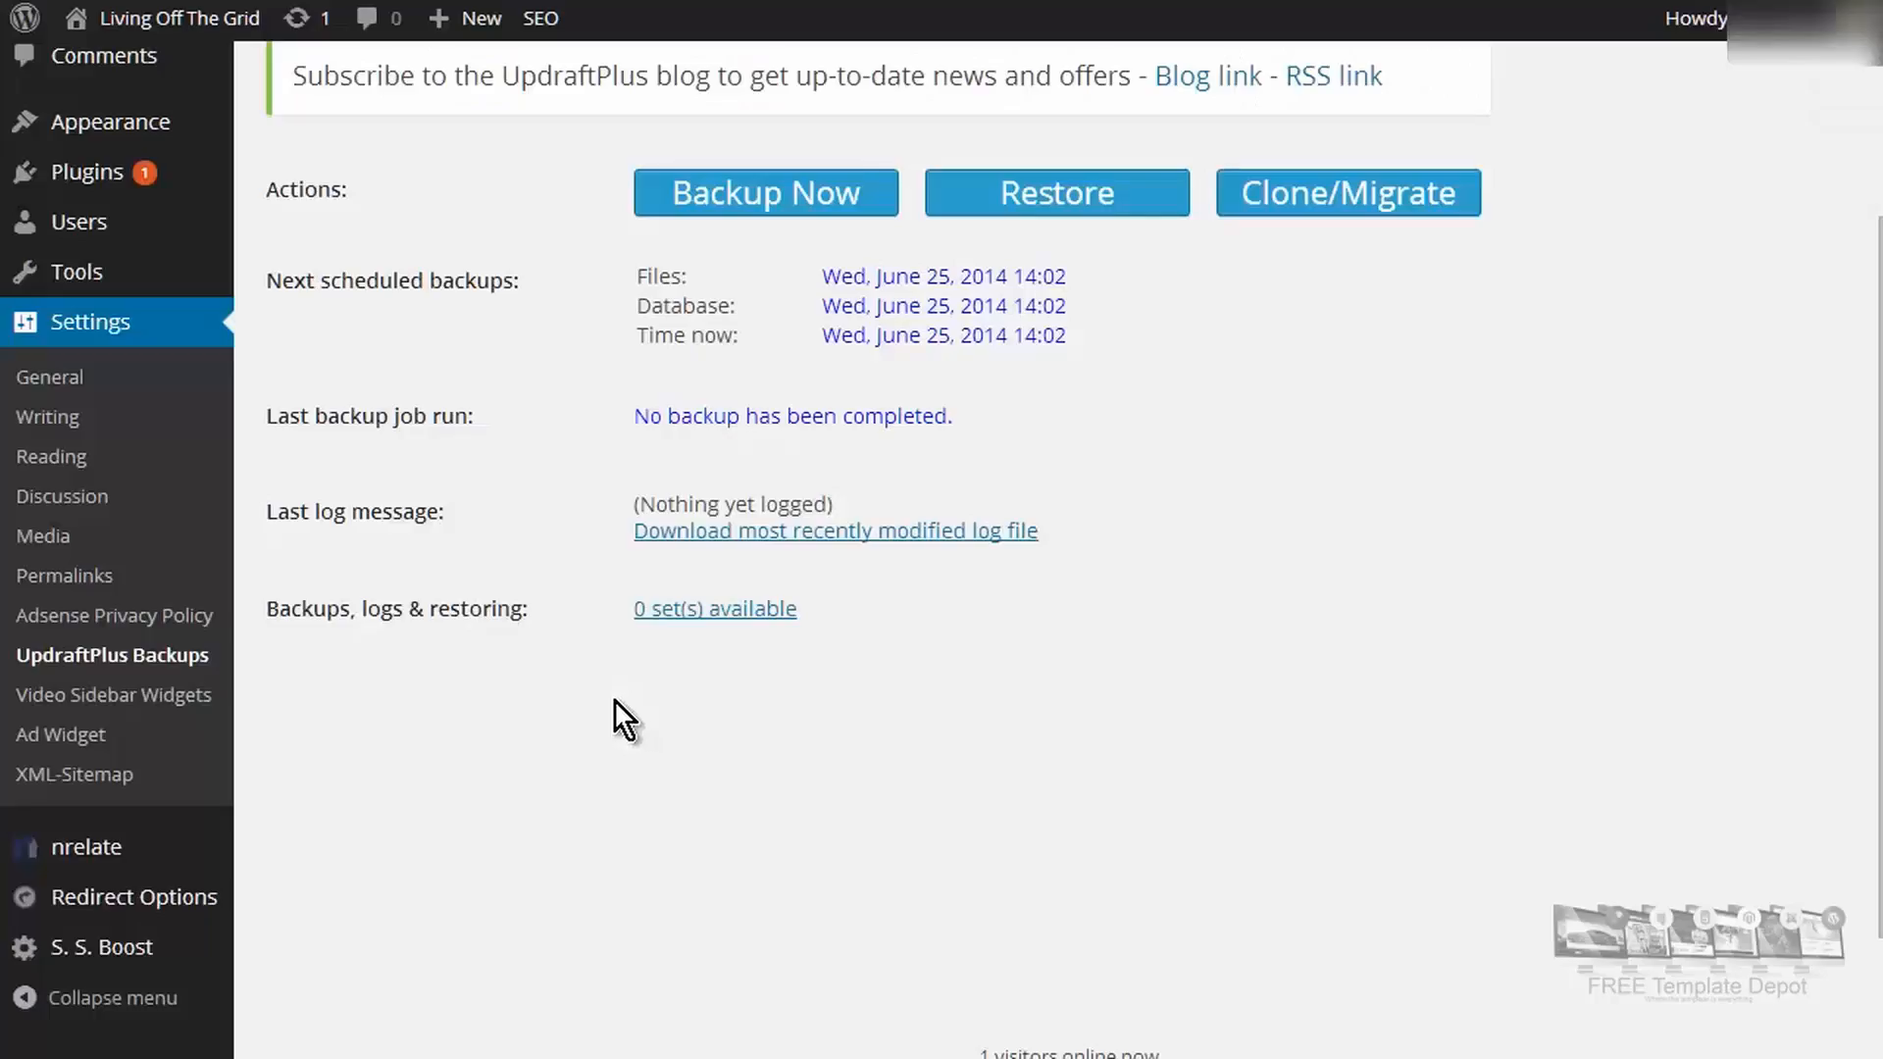
# Step: Switch to Yahoo Mail and examine several of the WordPress Backup messages for Living Off The Grid, closing each one after reading
pyautogui.click(1106, 207)
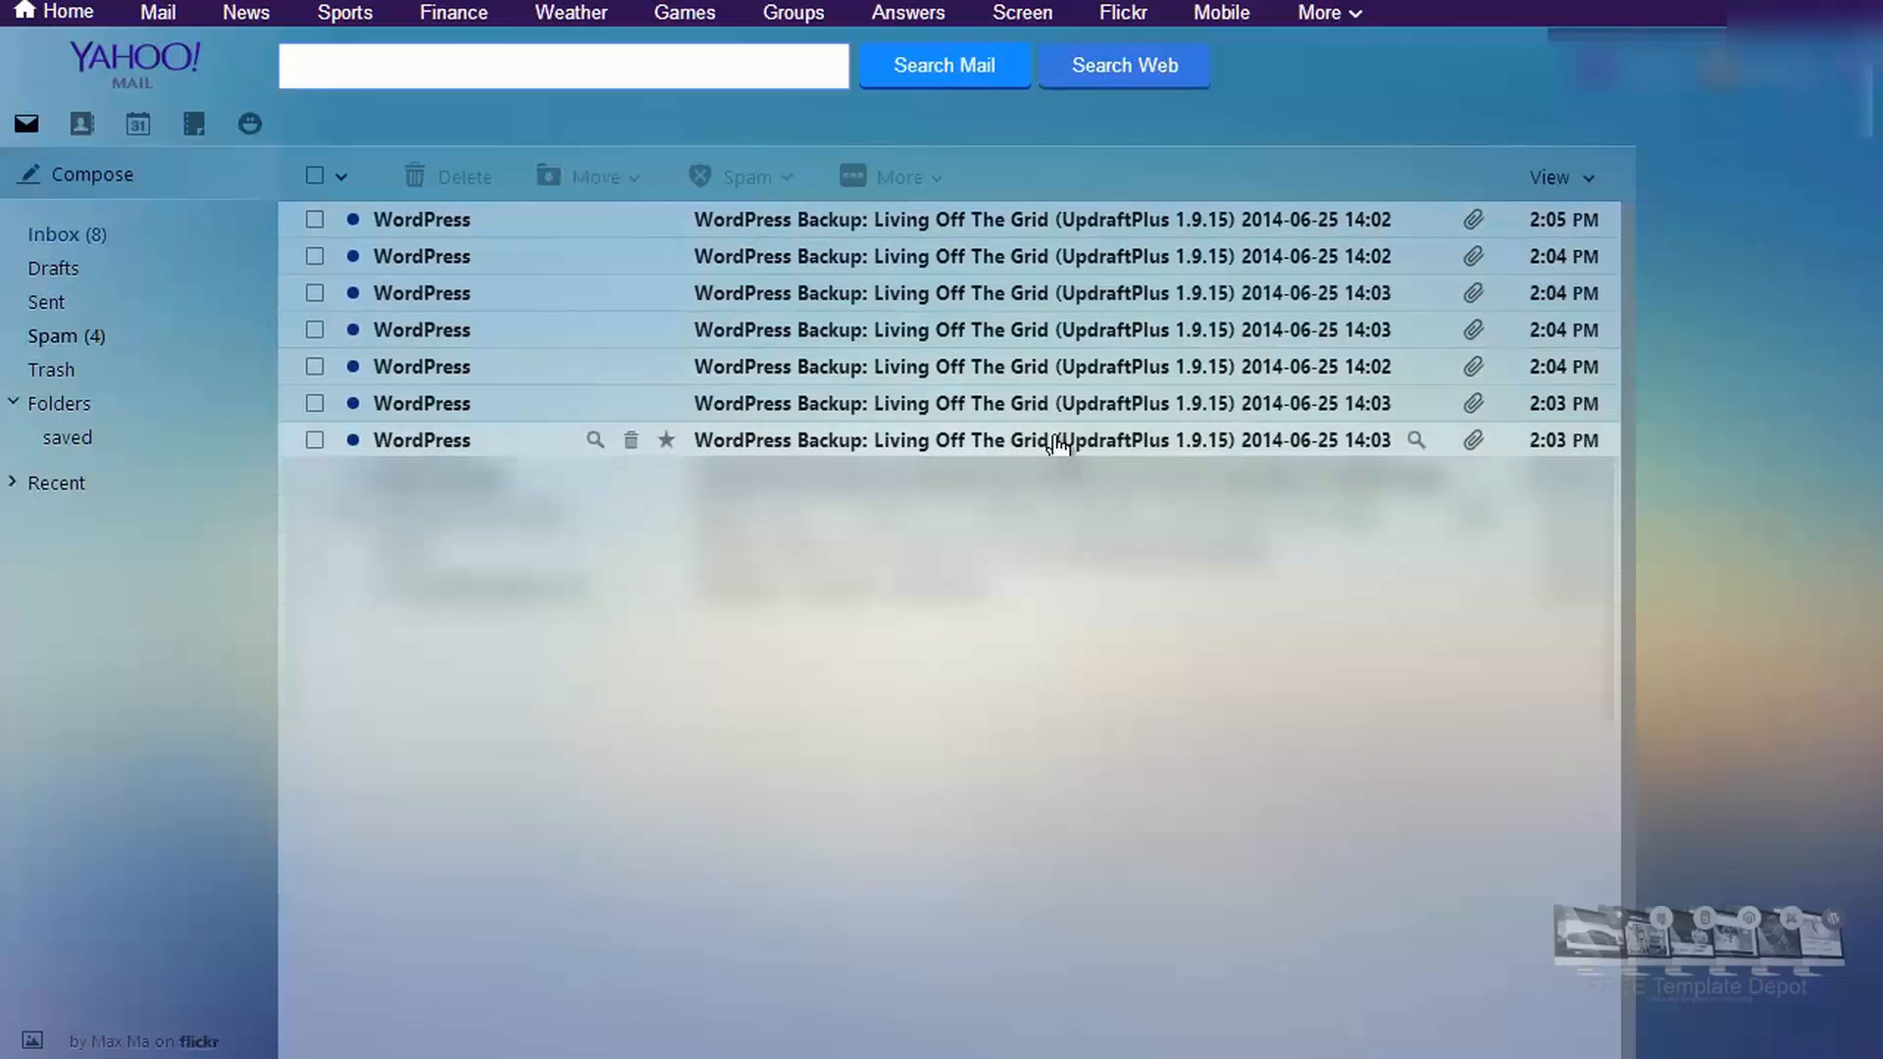
pyautogui.click(844, 442)
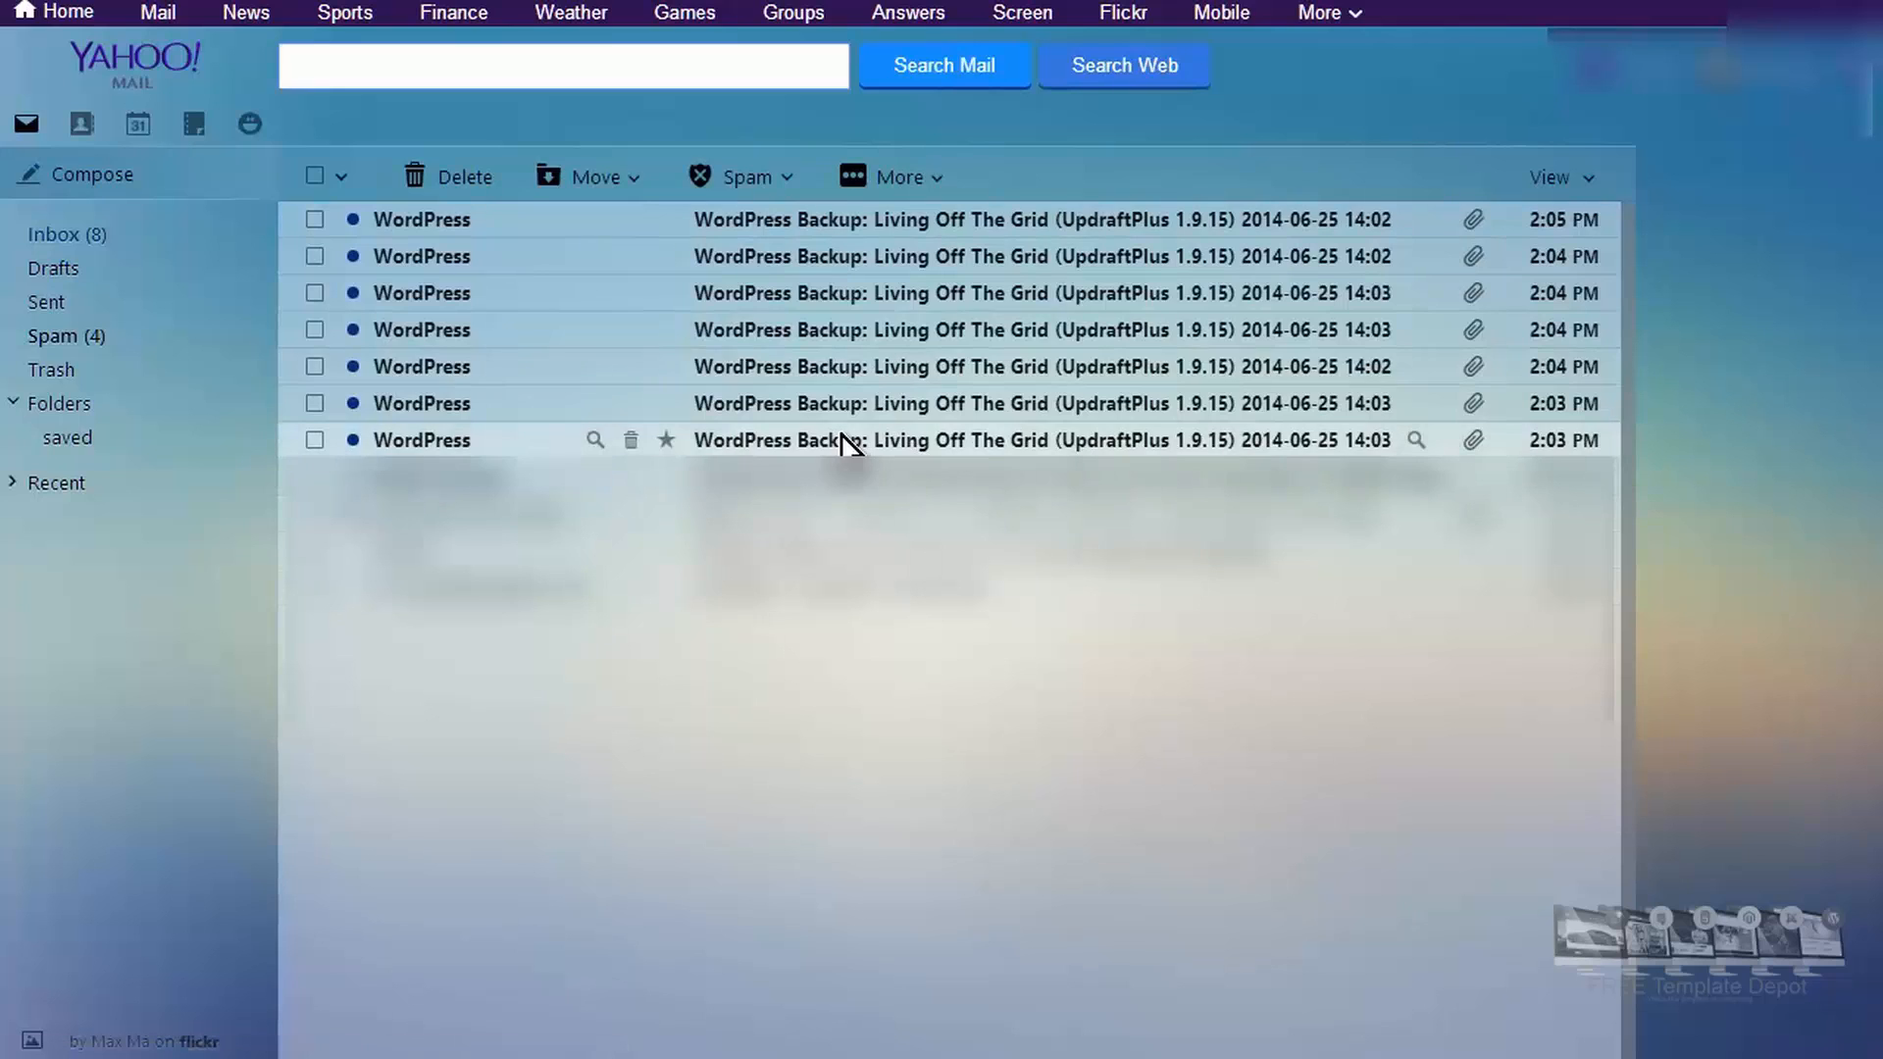
pyautogui.click(843, 441)
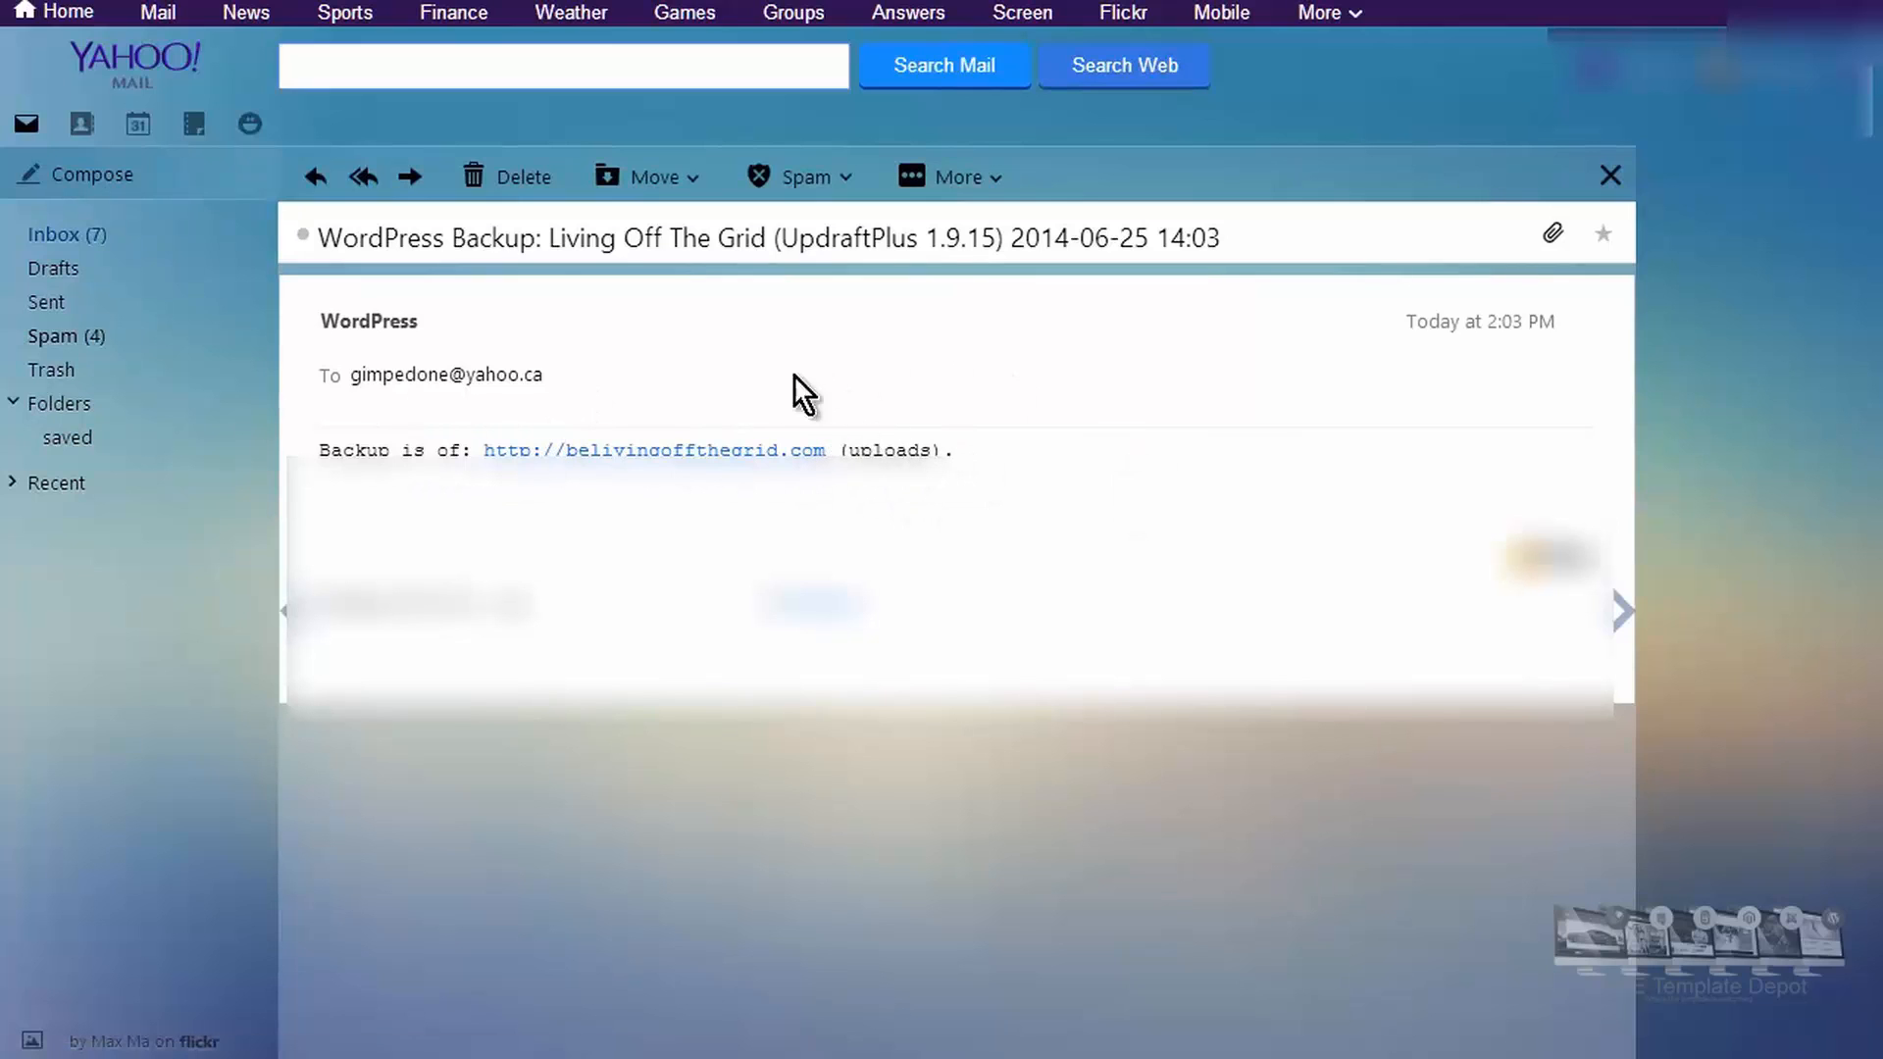
pyautogui.click(1612, 177)
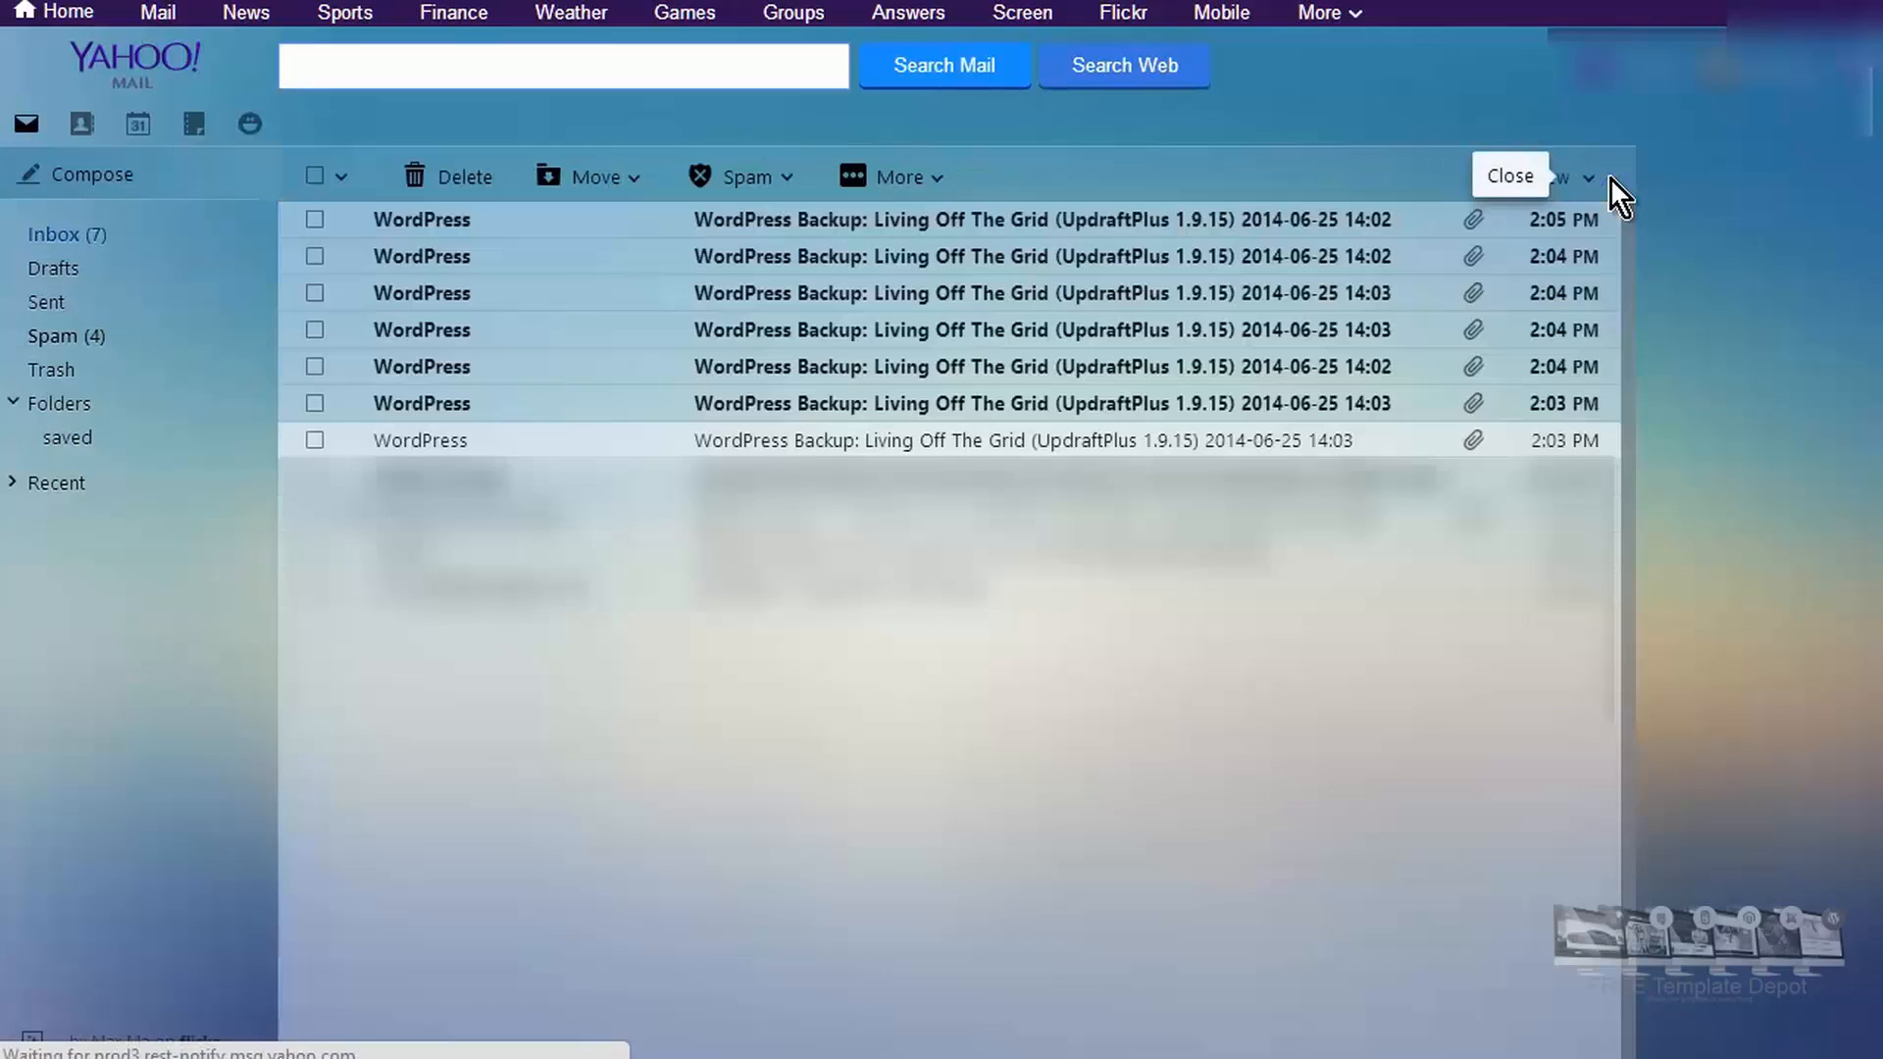
pyautogui.click(923, 407)
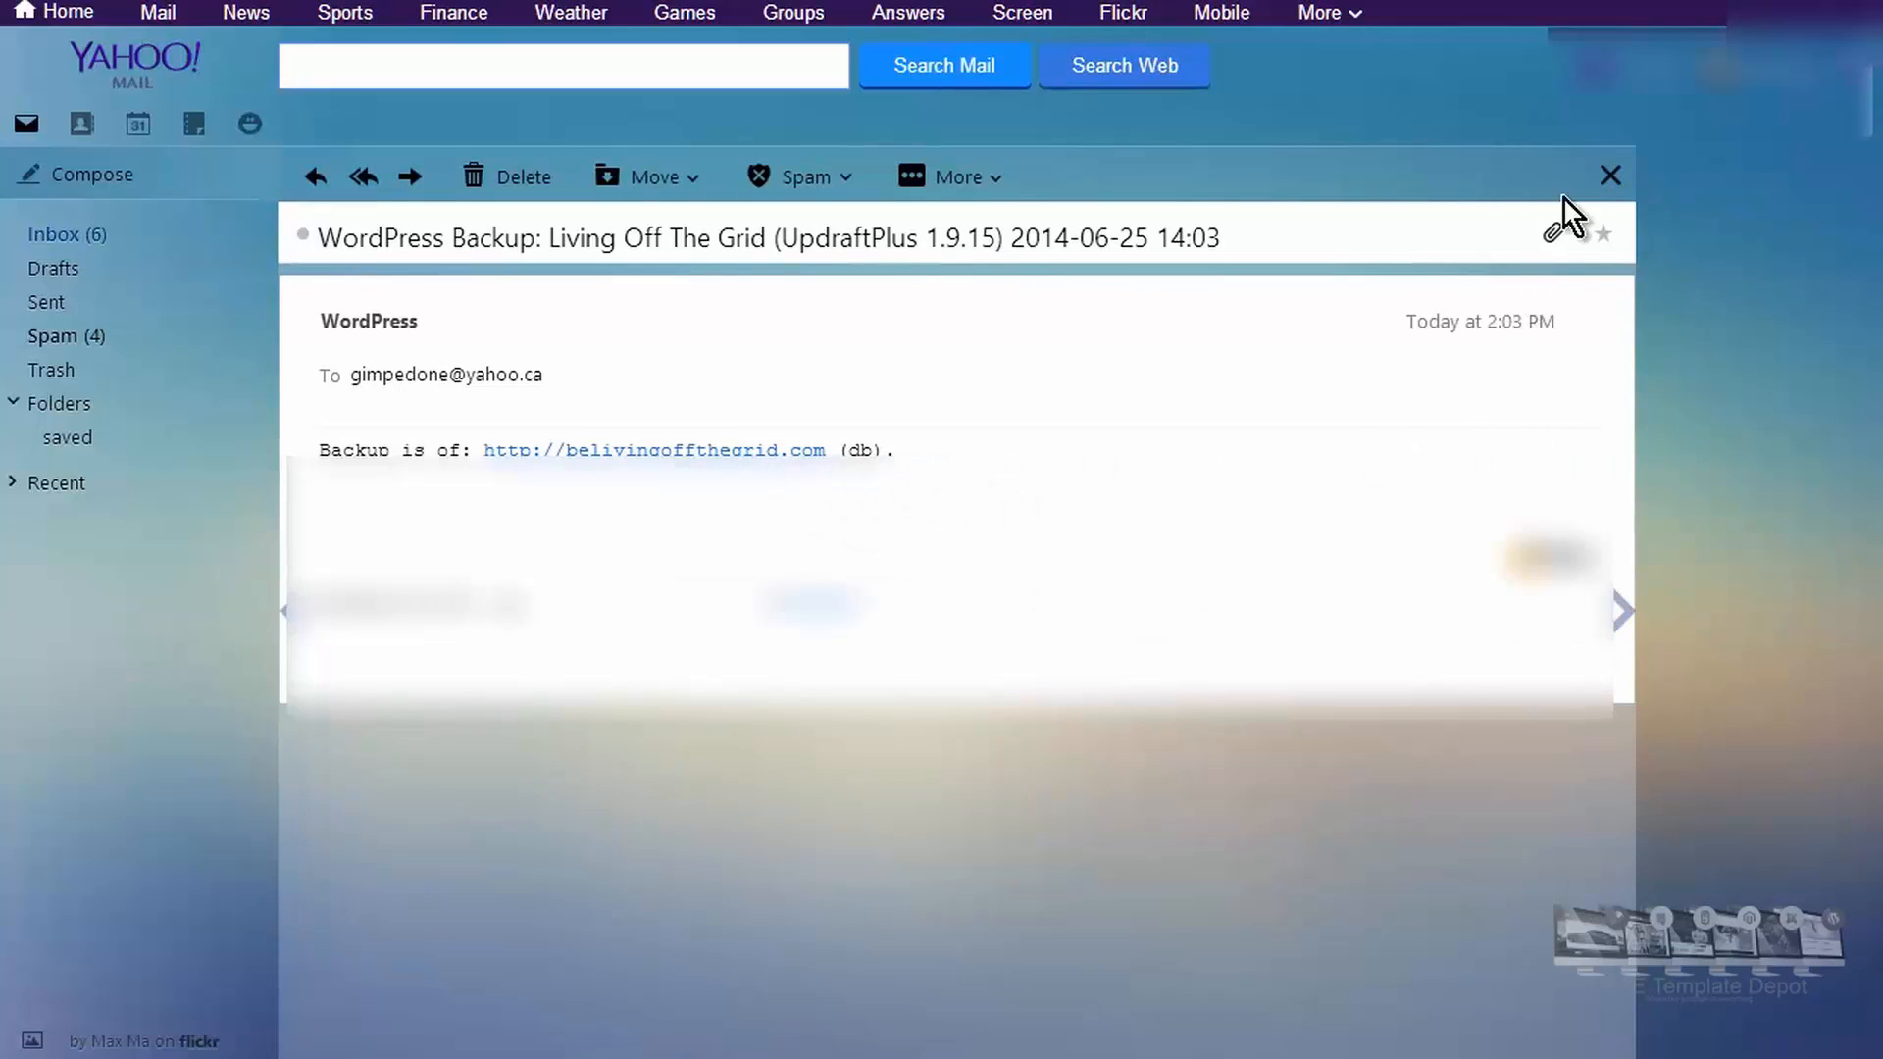
pyautogui.click(1610, 176)
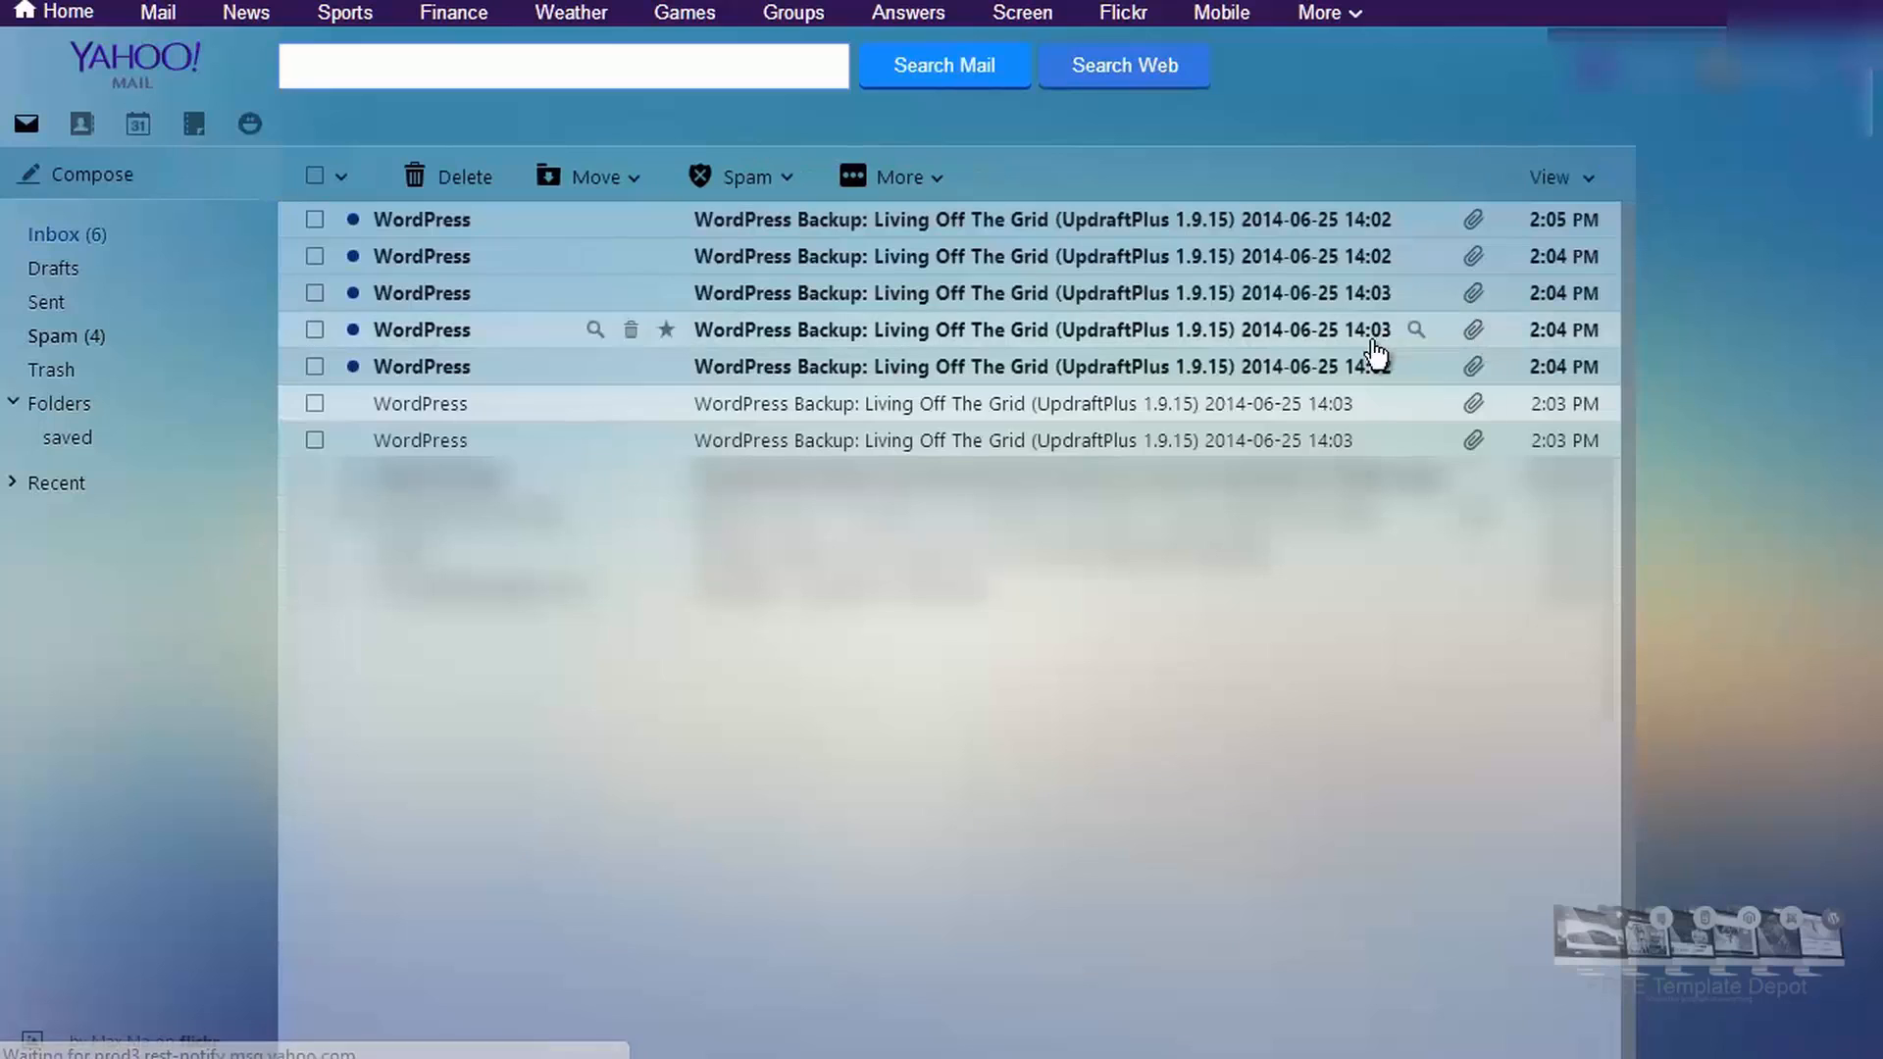
pyautogui.click(901, 367)
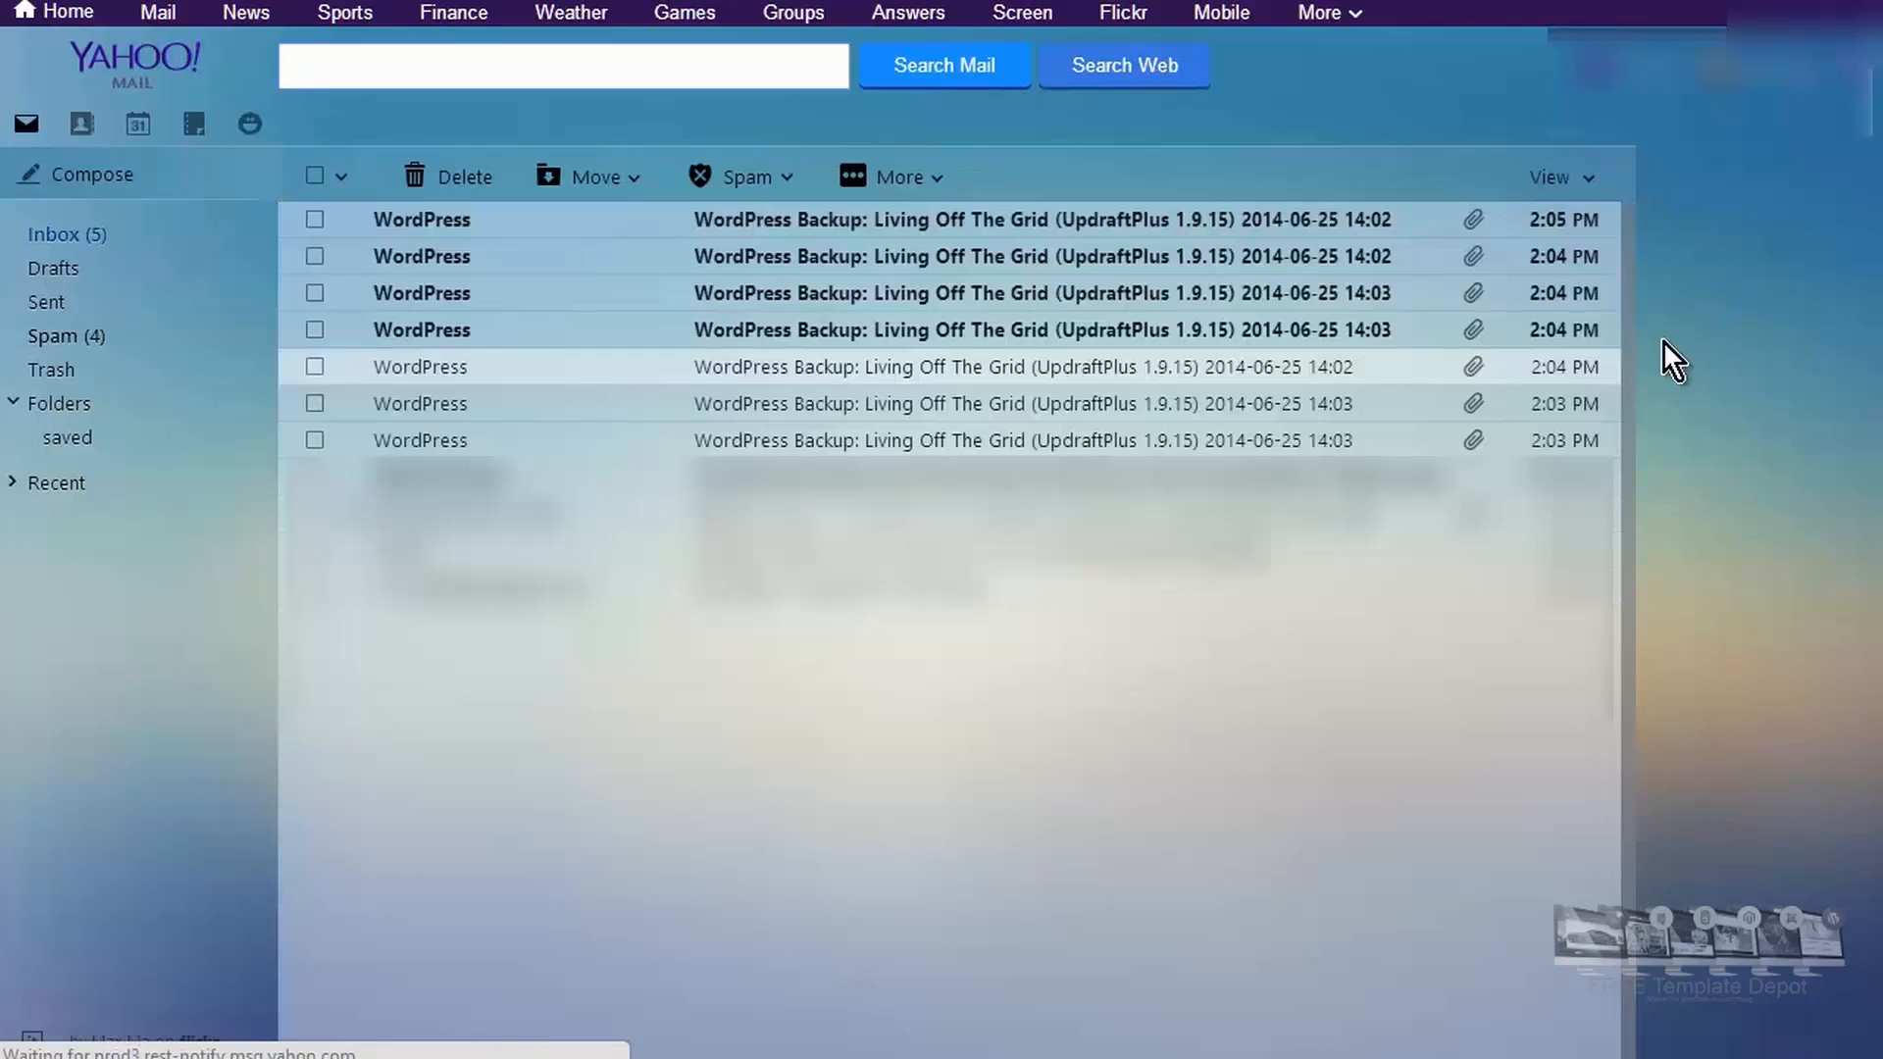
pyautogui.click(864, 229)
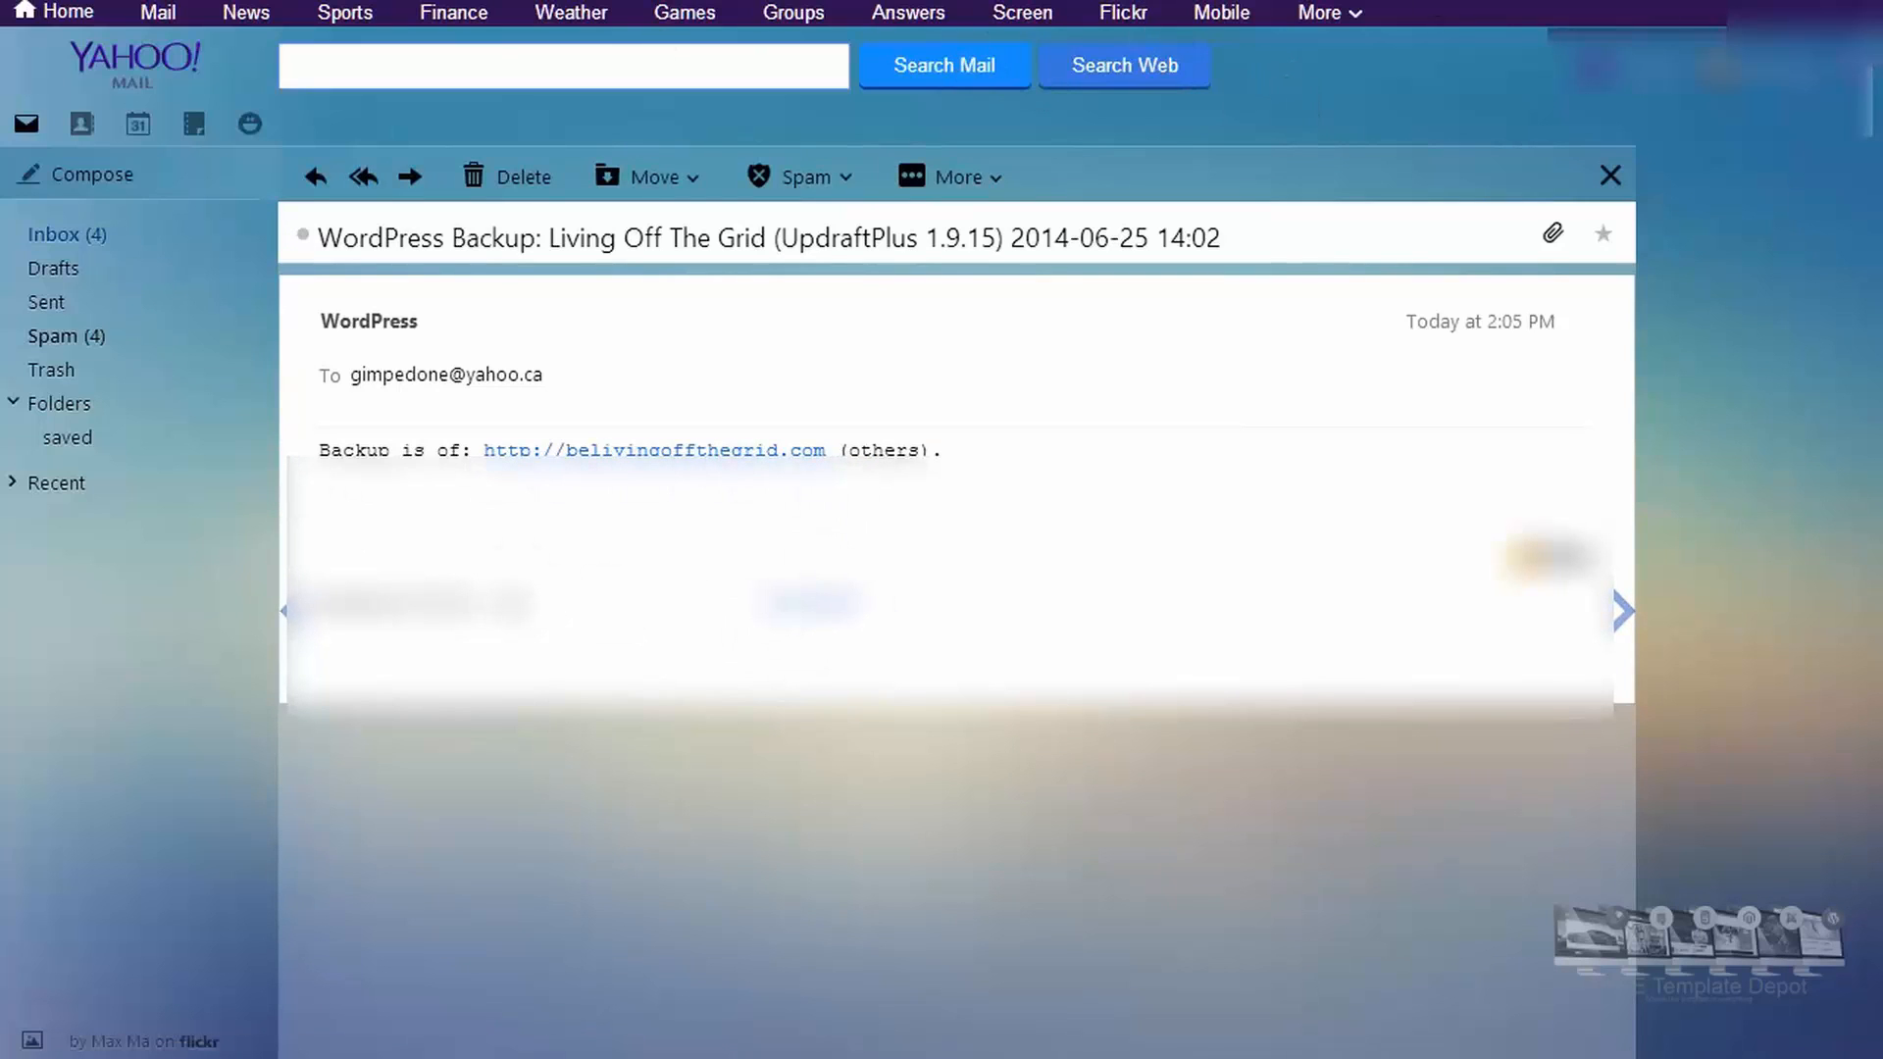
pyautogui.click(1614, 178)
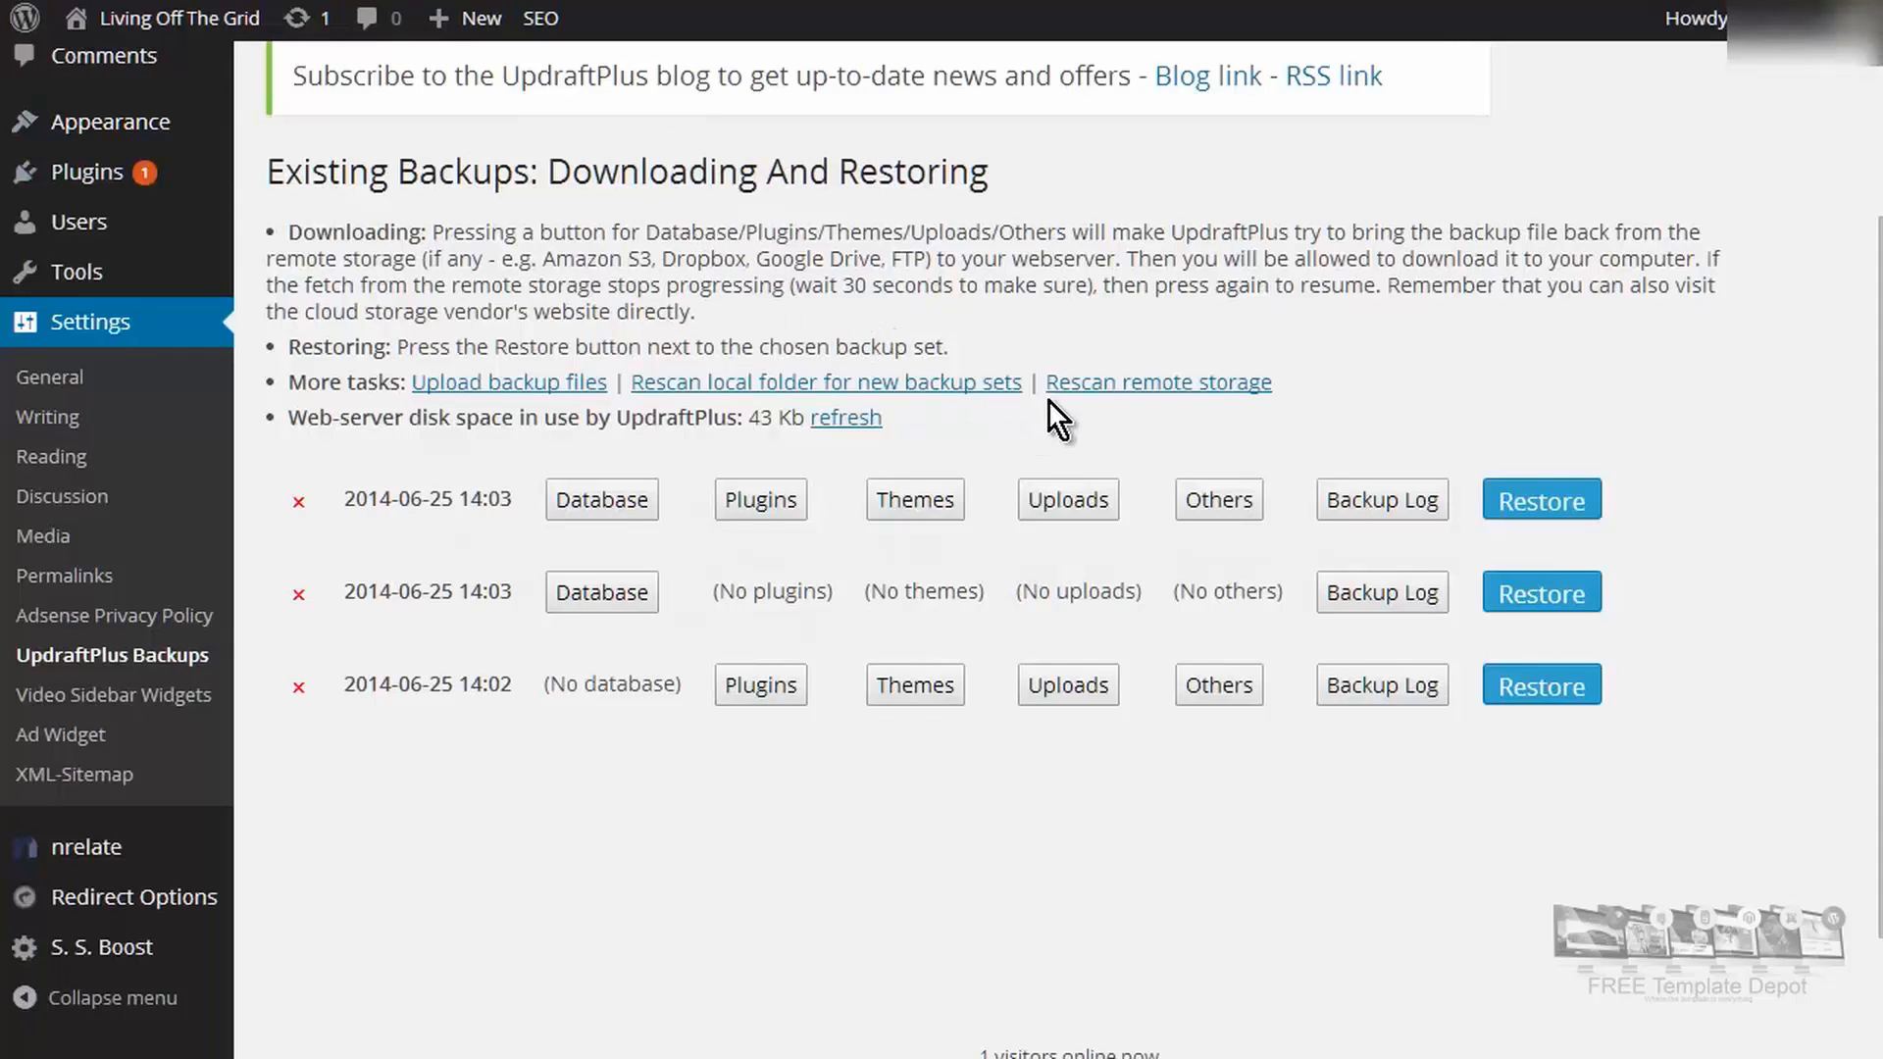
# Step: In the backup settings, choose Dropbox as the remote storage and save the changes
pyautogui.scroll(3, 1060, 400)
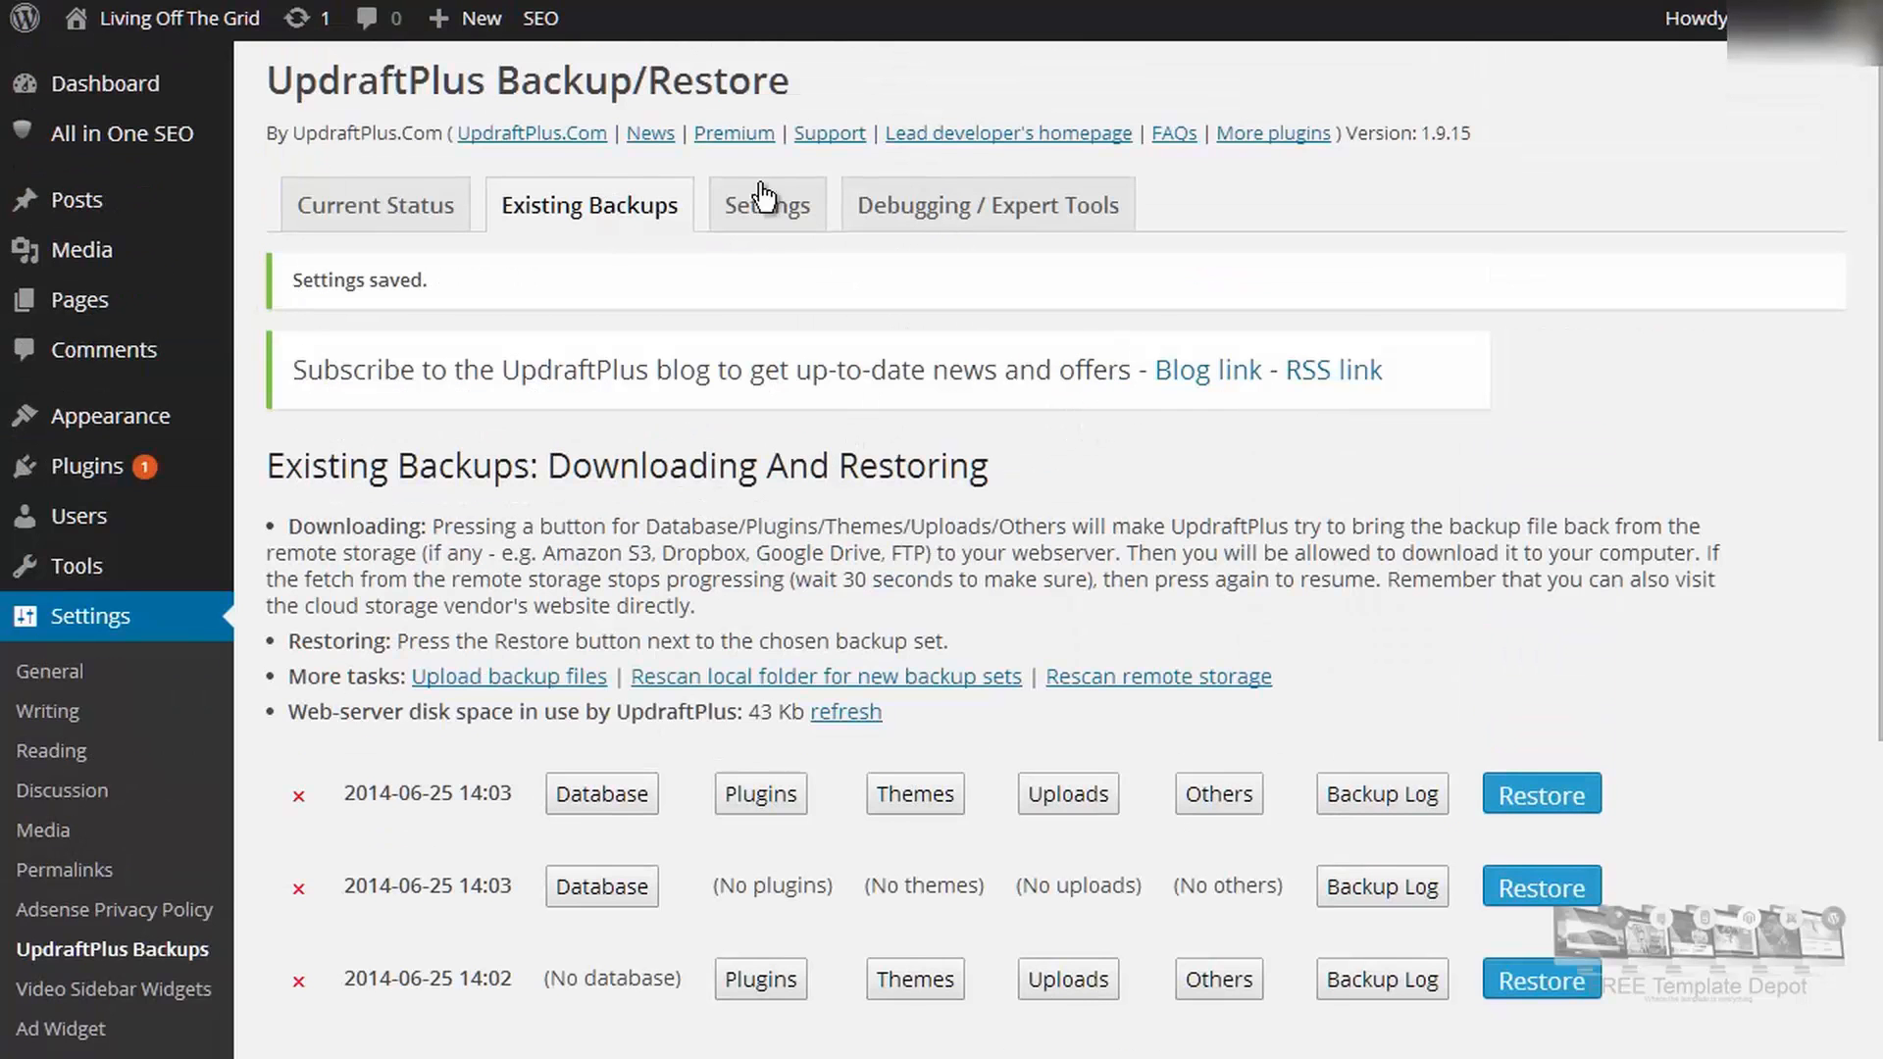
pyautogui.click(798, 207)
pyautogui.scroll(-3, 998, 407)
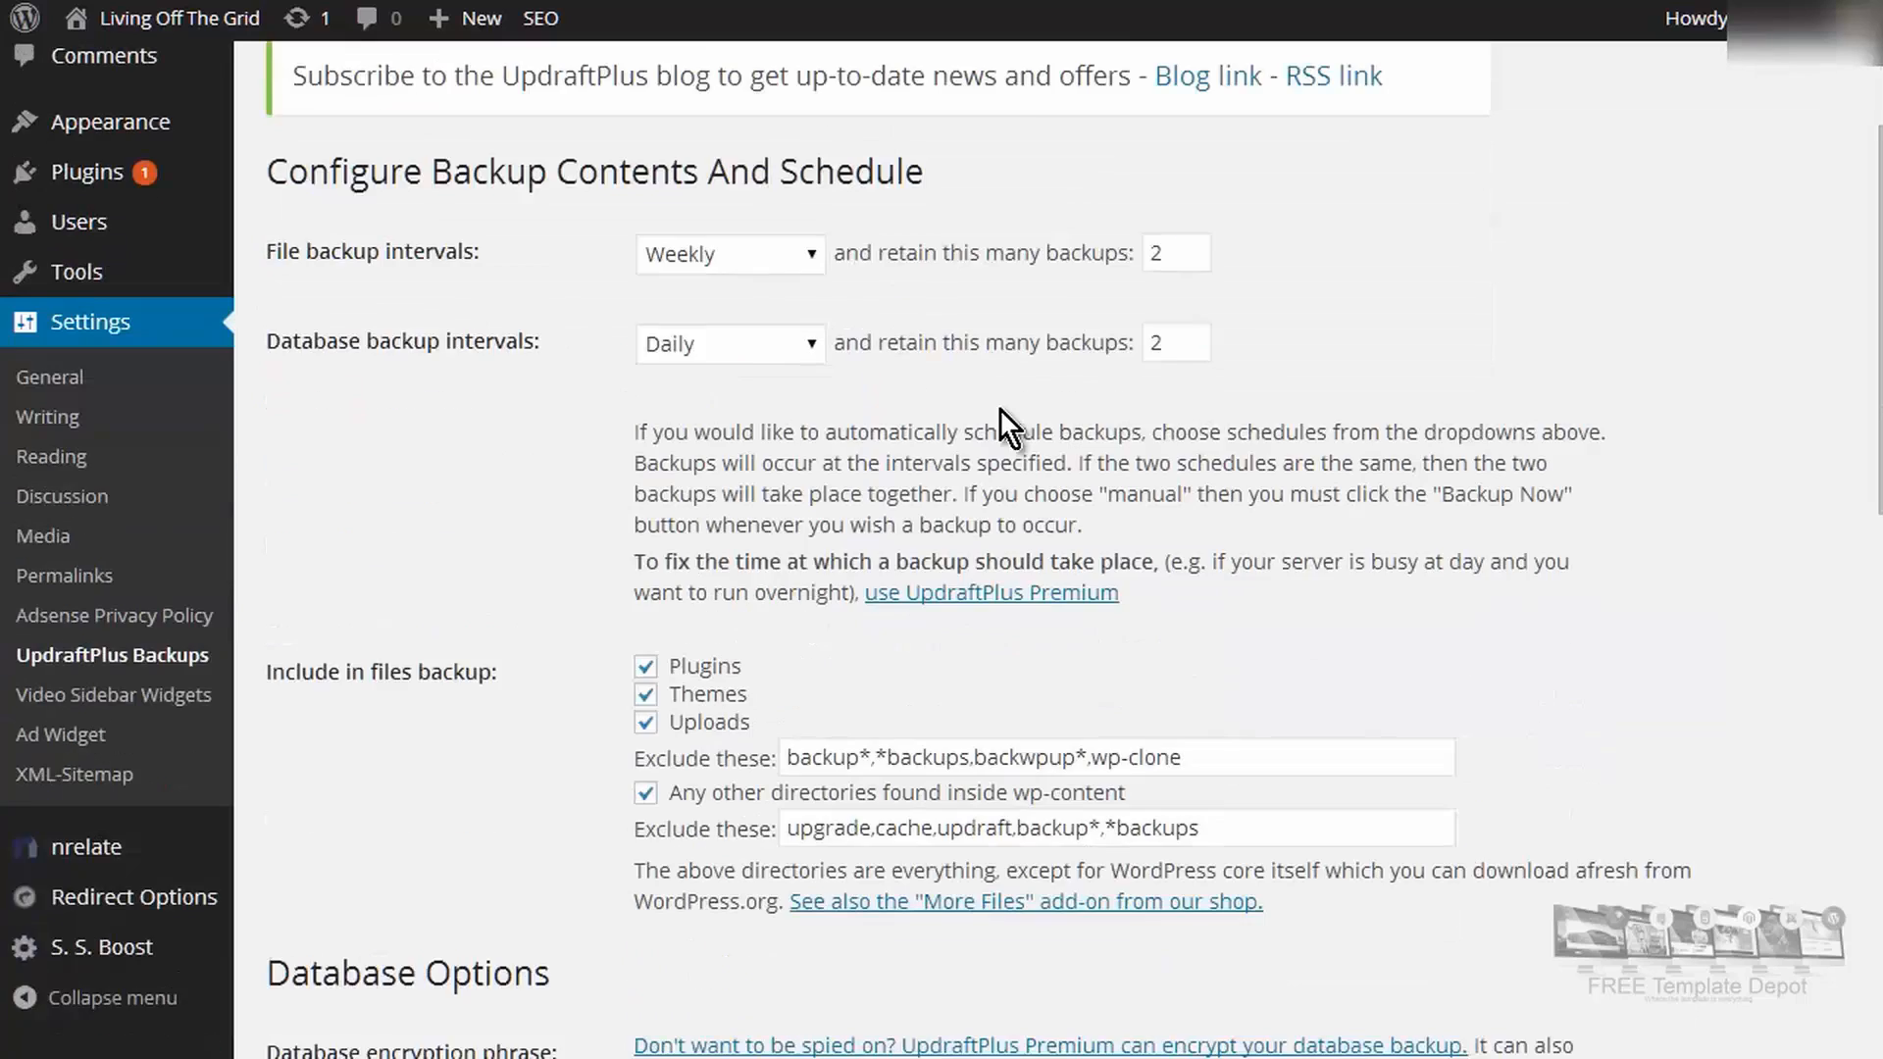
pyautogui.scroll(-5, 998, 408)
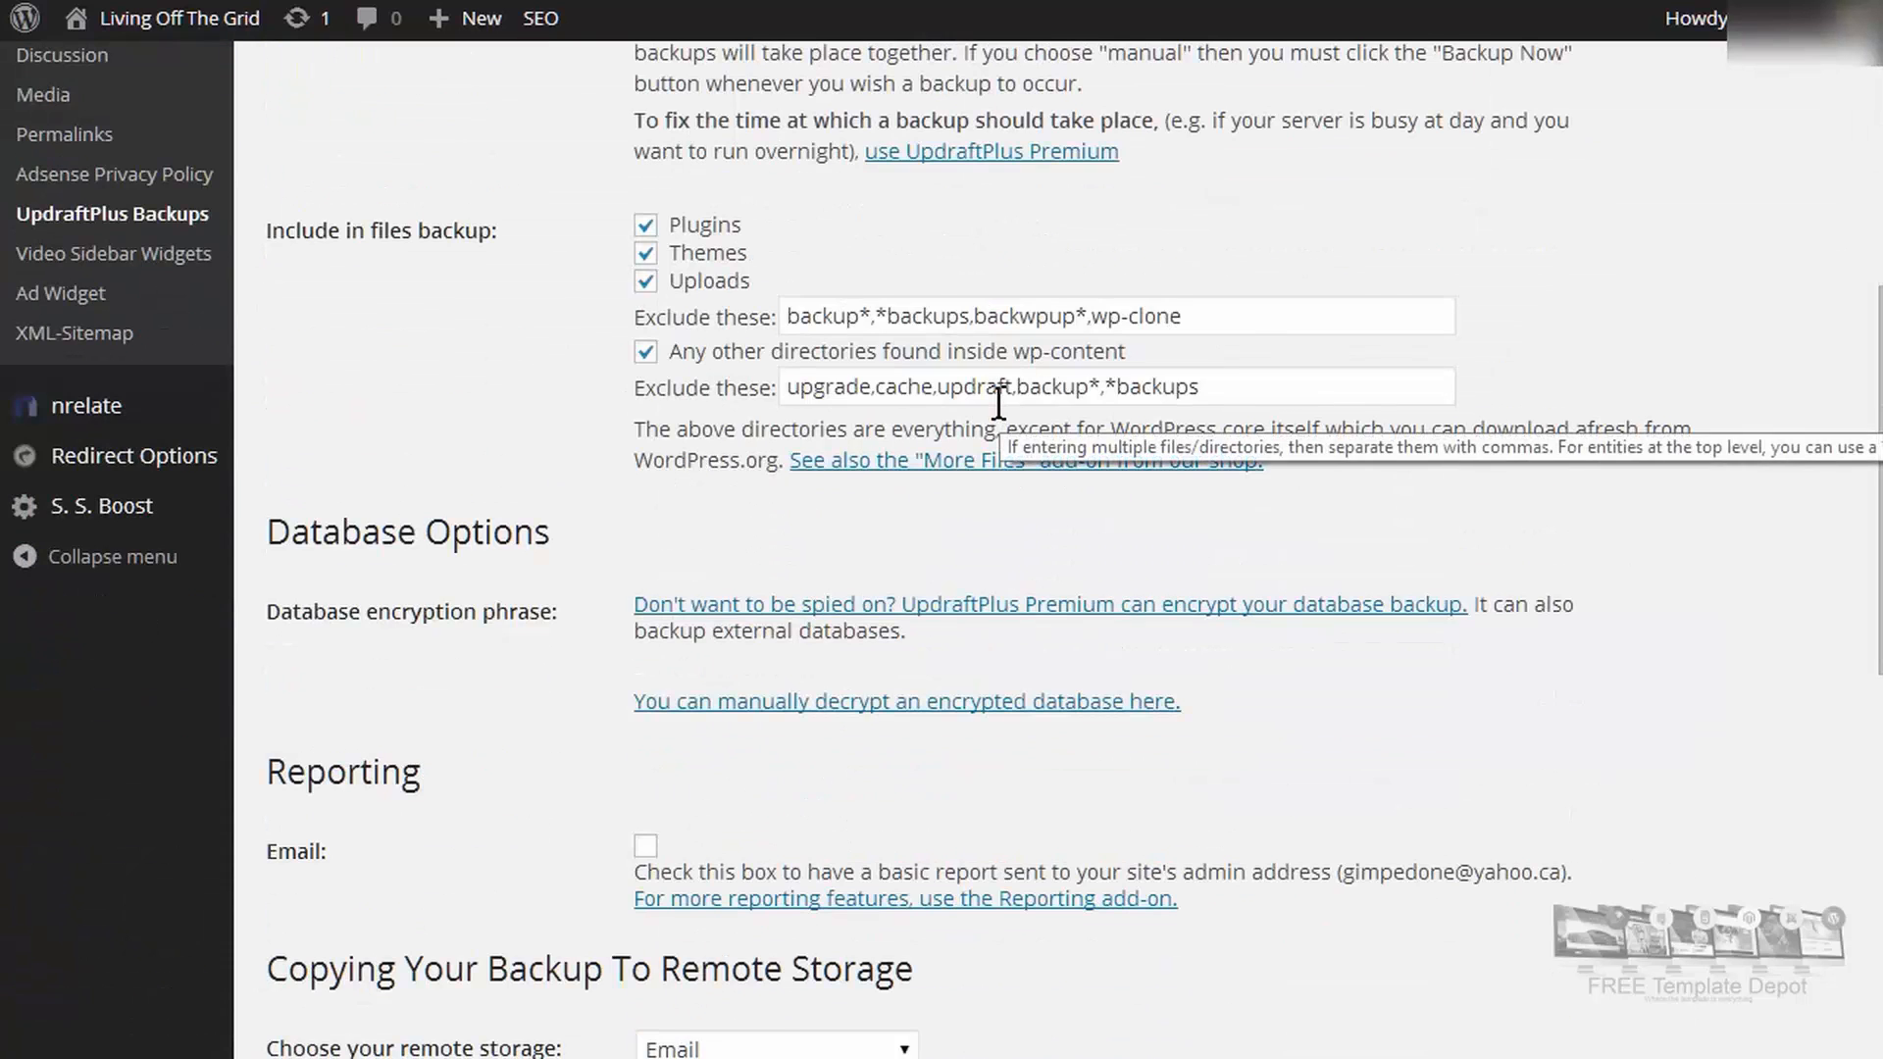
pyautogui.scroll(-6, 1000, 405)
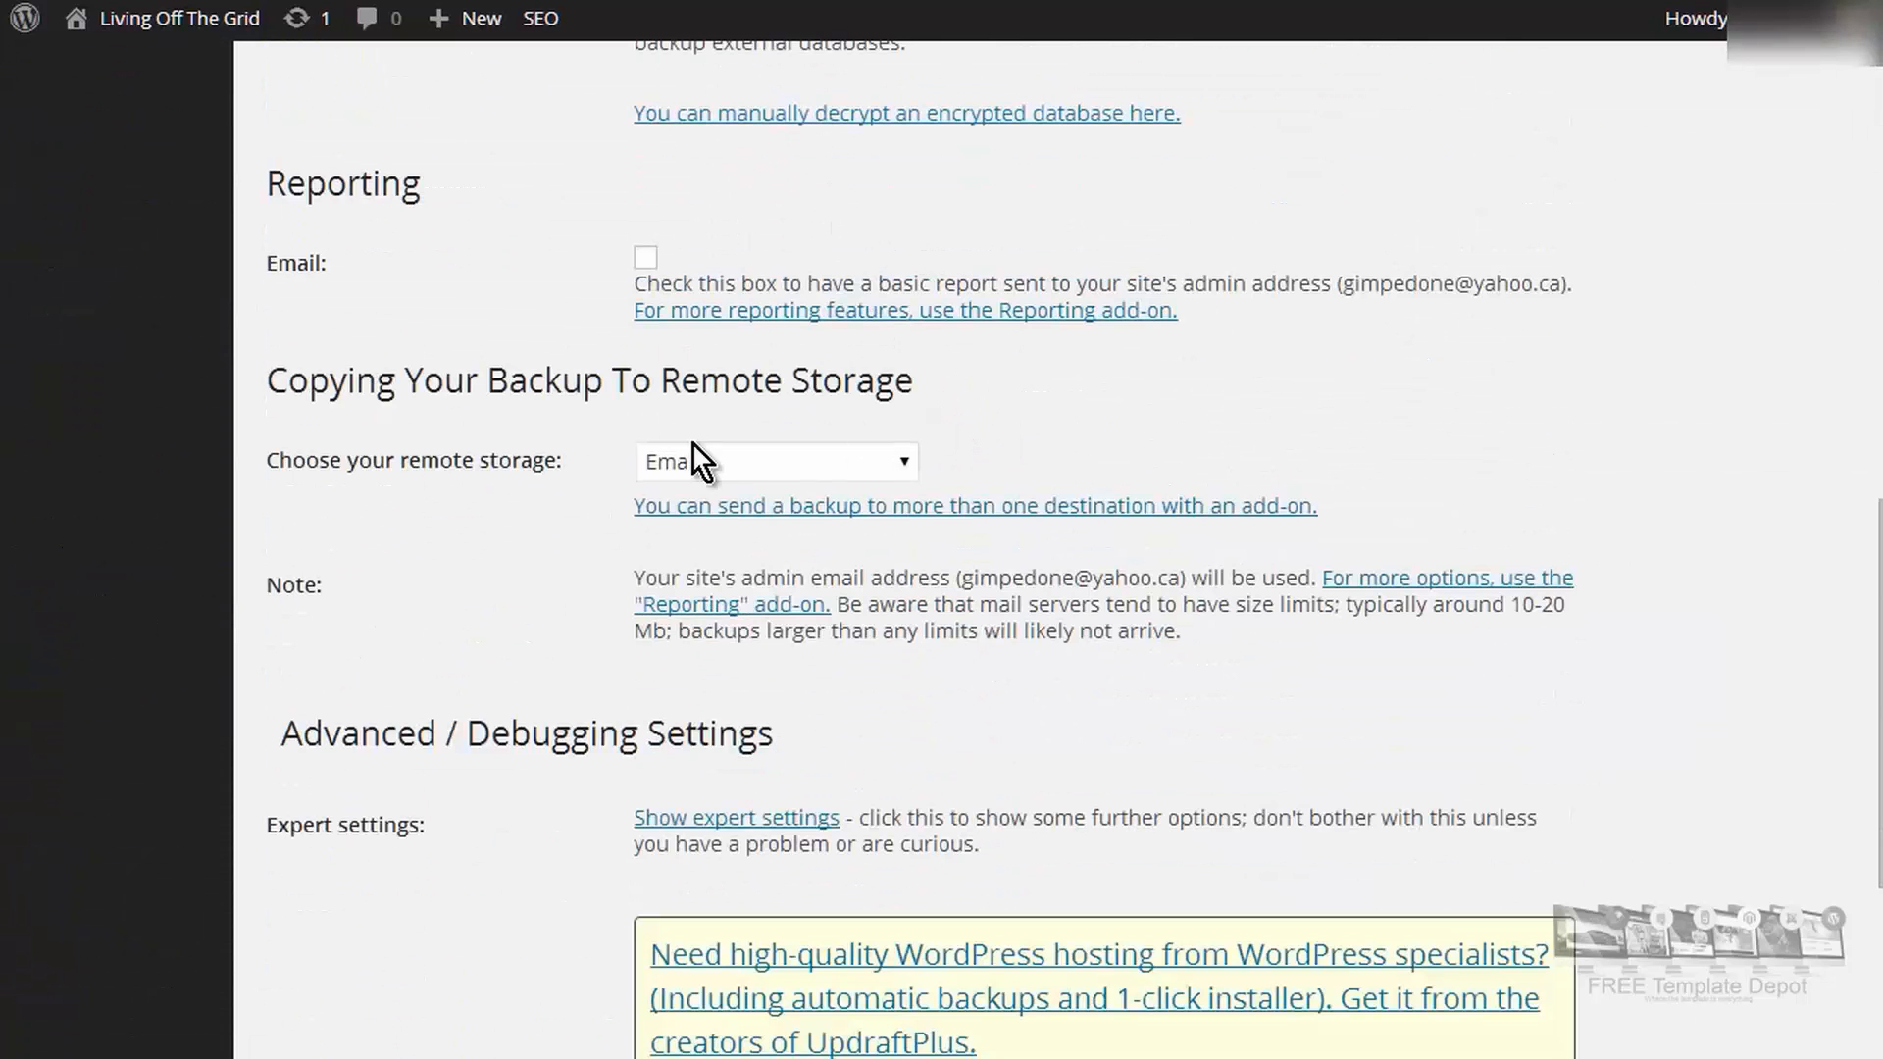
pyautogui.click(898, 460)
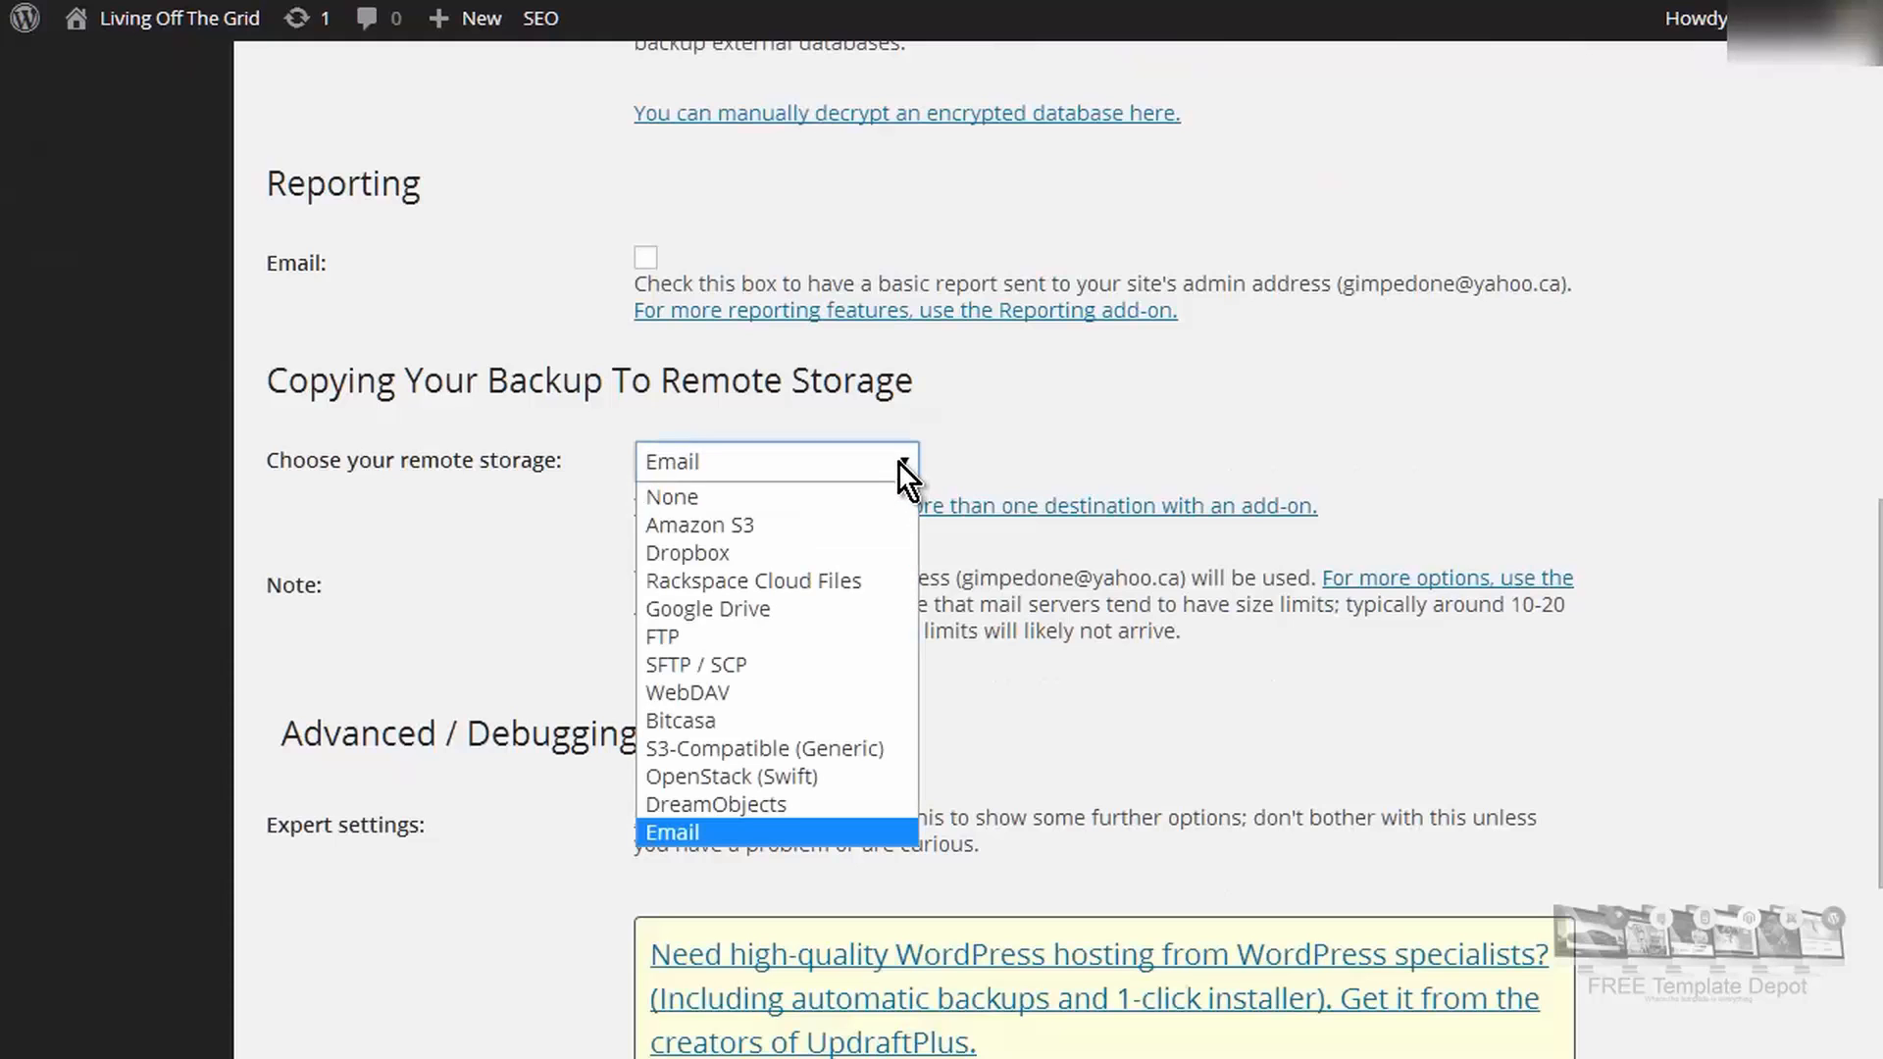
pyautogui.click(832, 542)
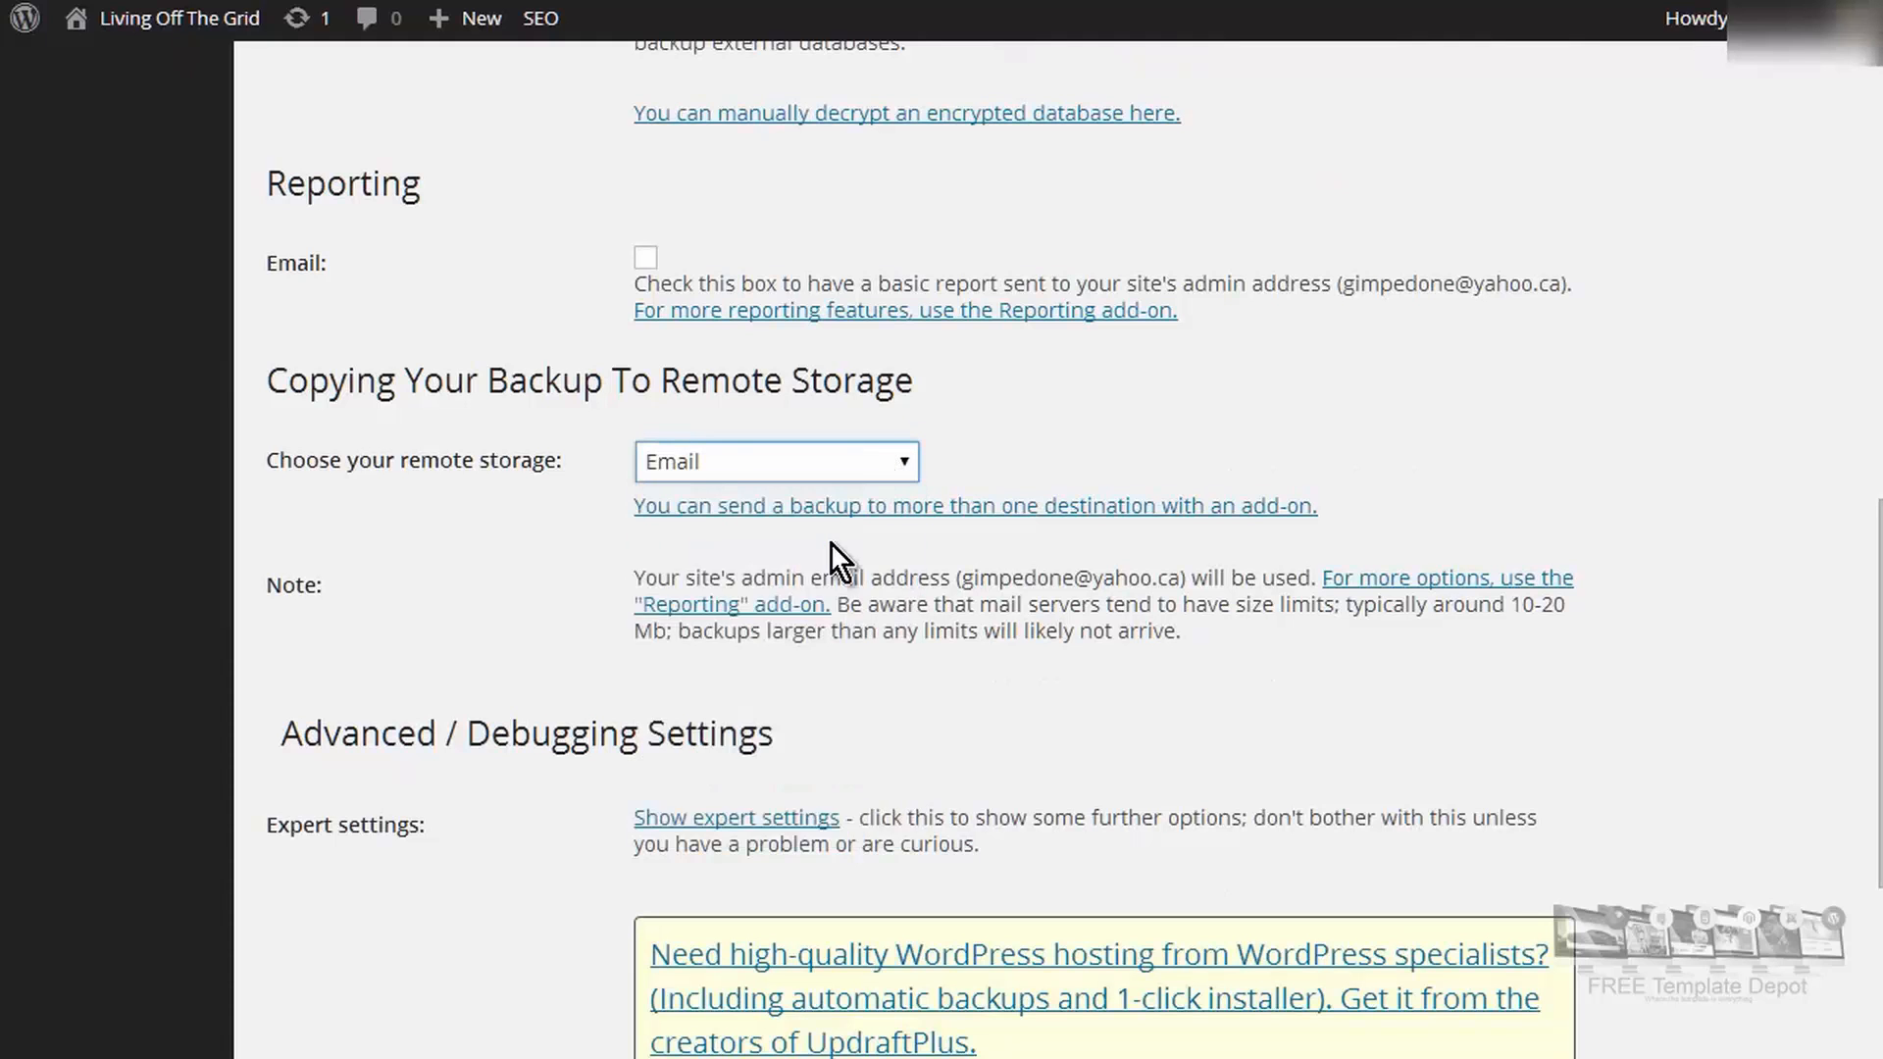
pyautogui.scroll(-3, 1205, 567)
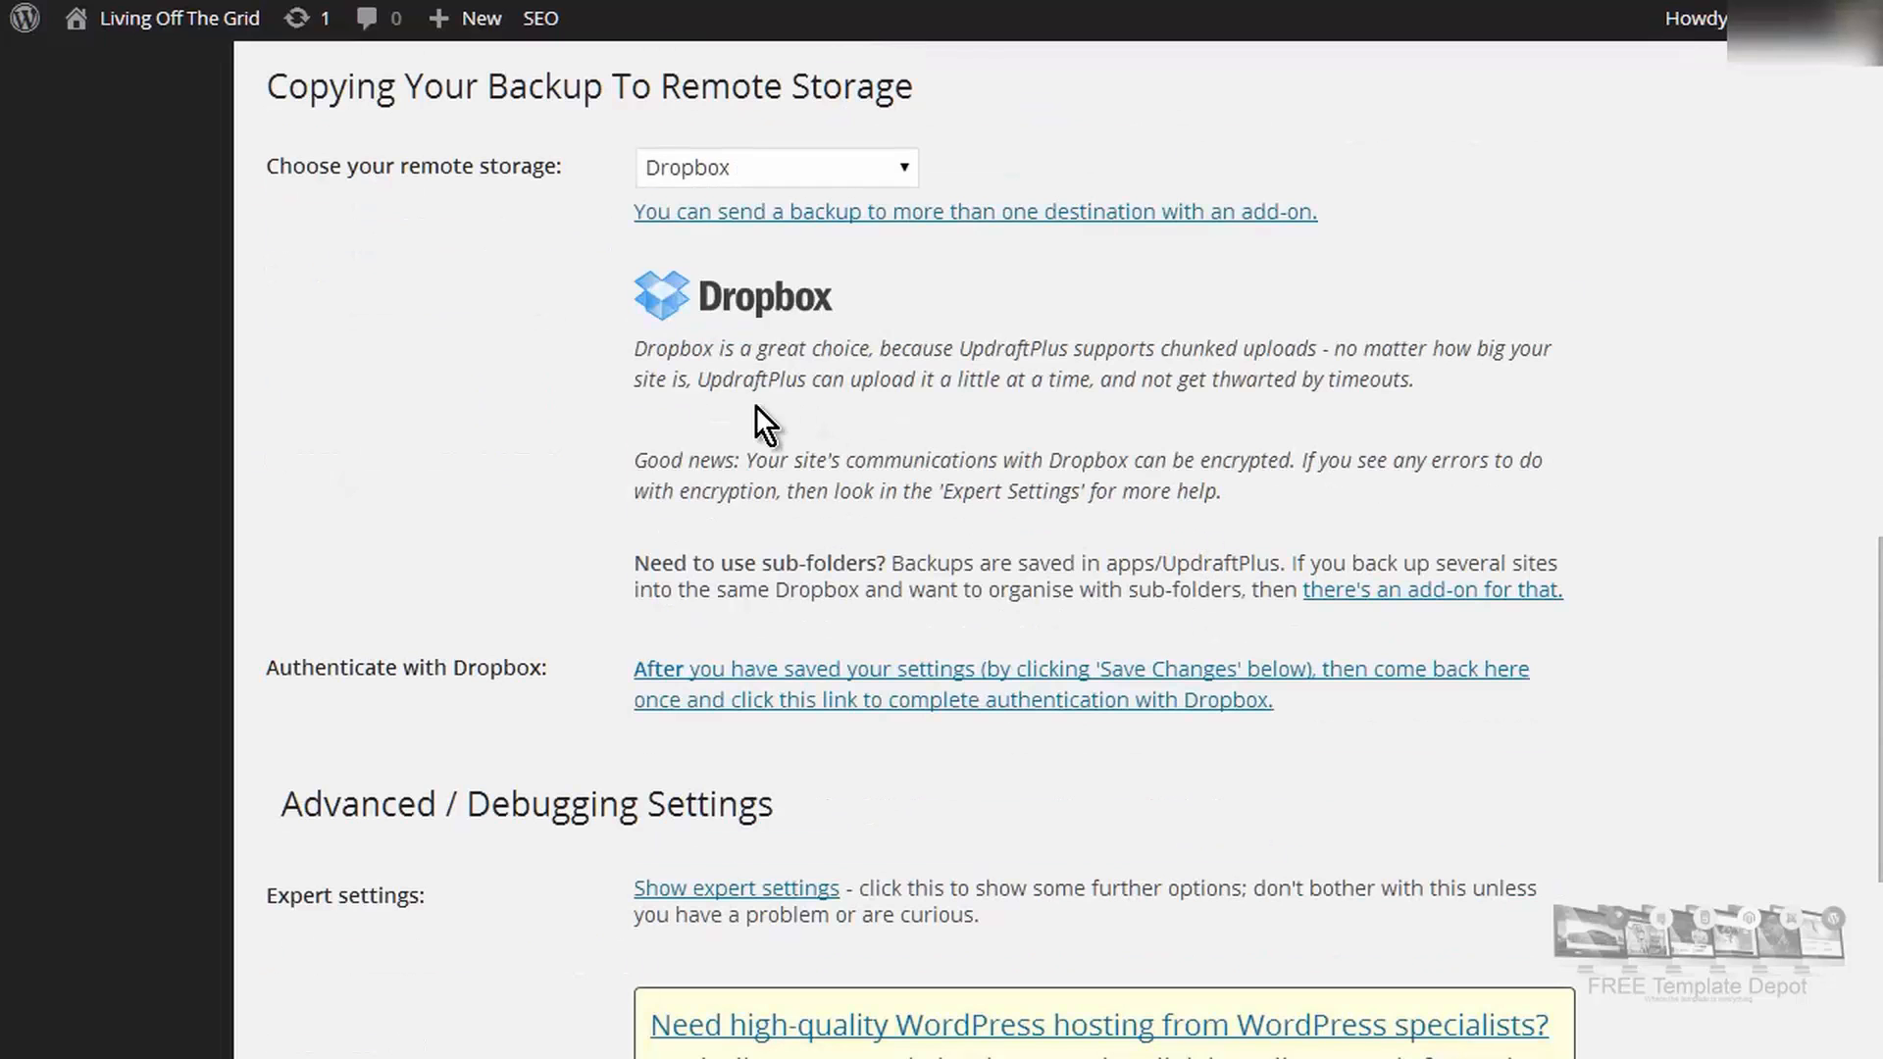
pyautogui.scroll(-2, 910, 445)
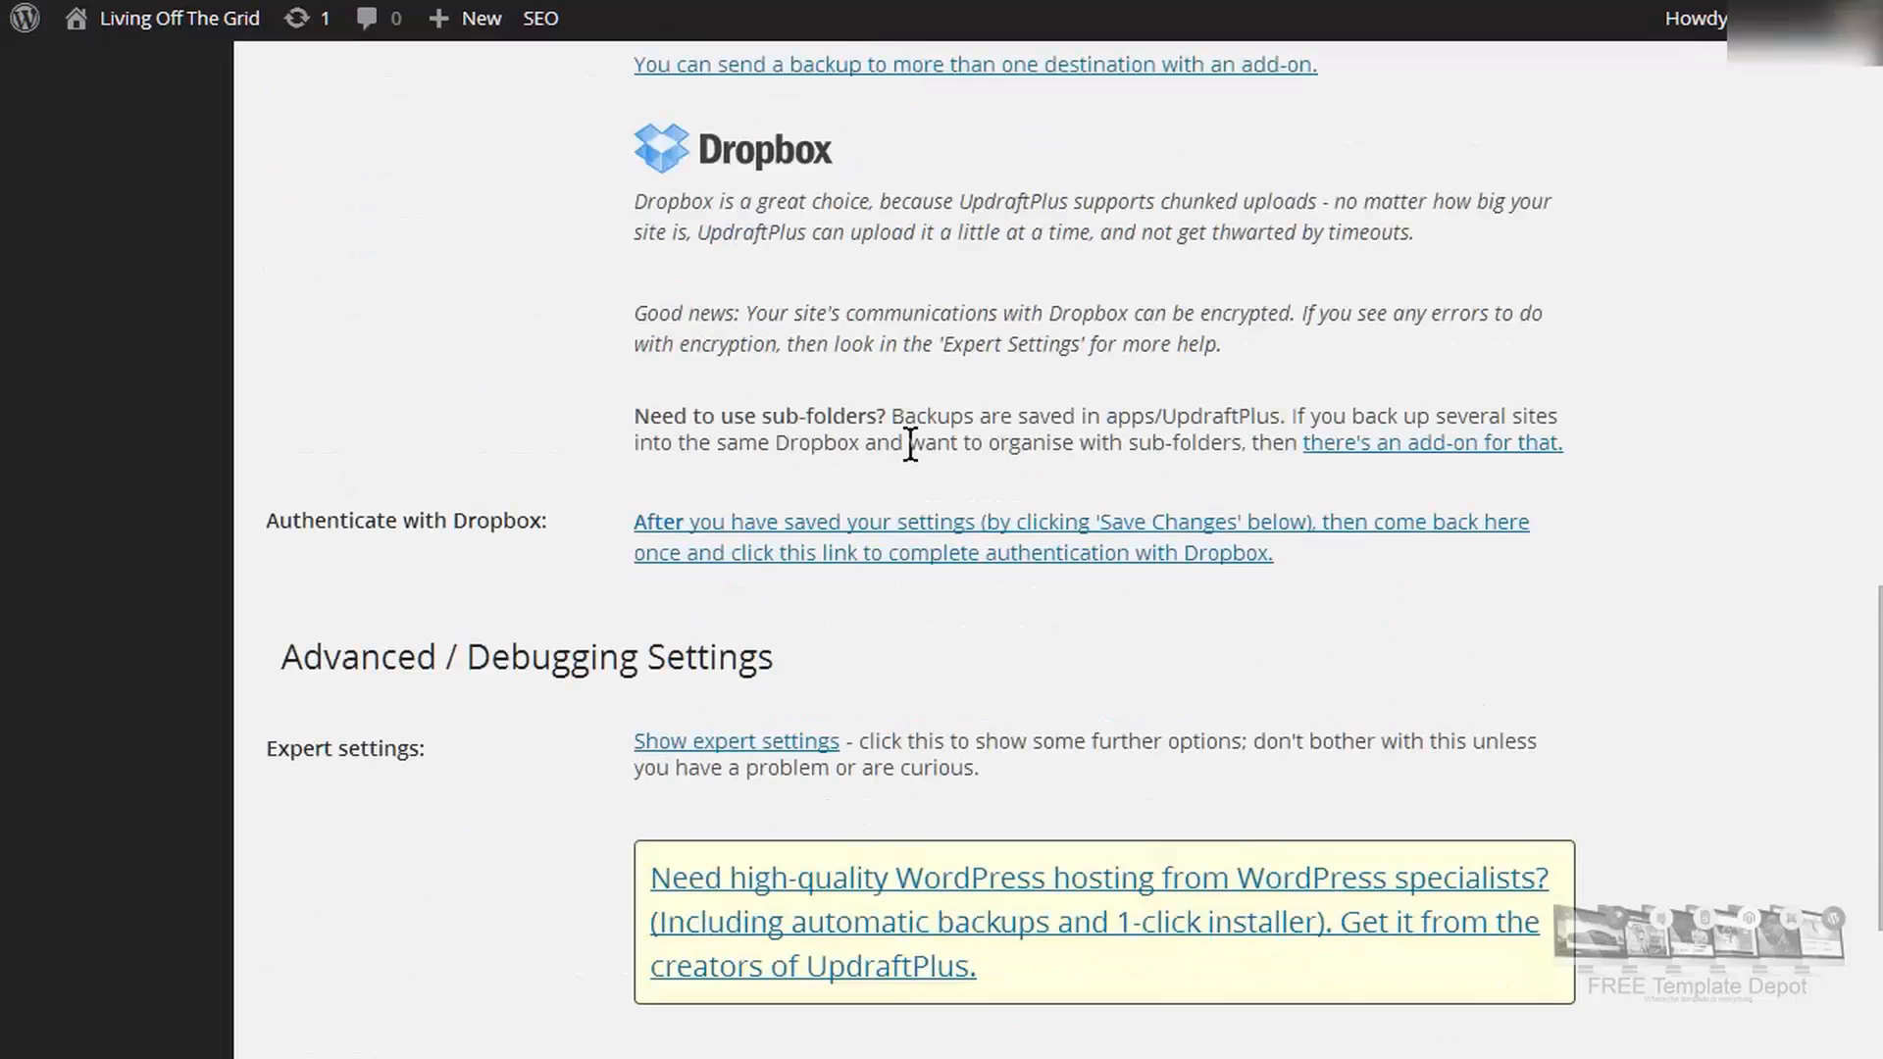
pyautogui.scroll(-5, 911, 443)
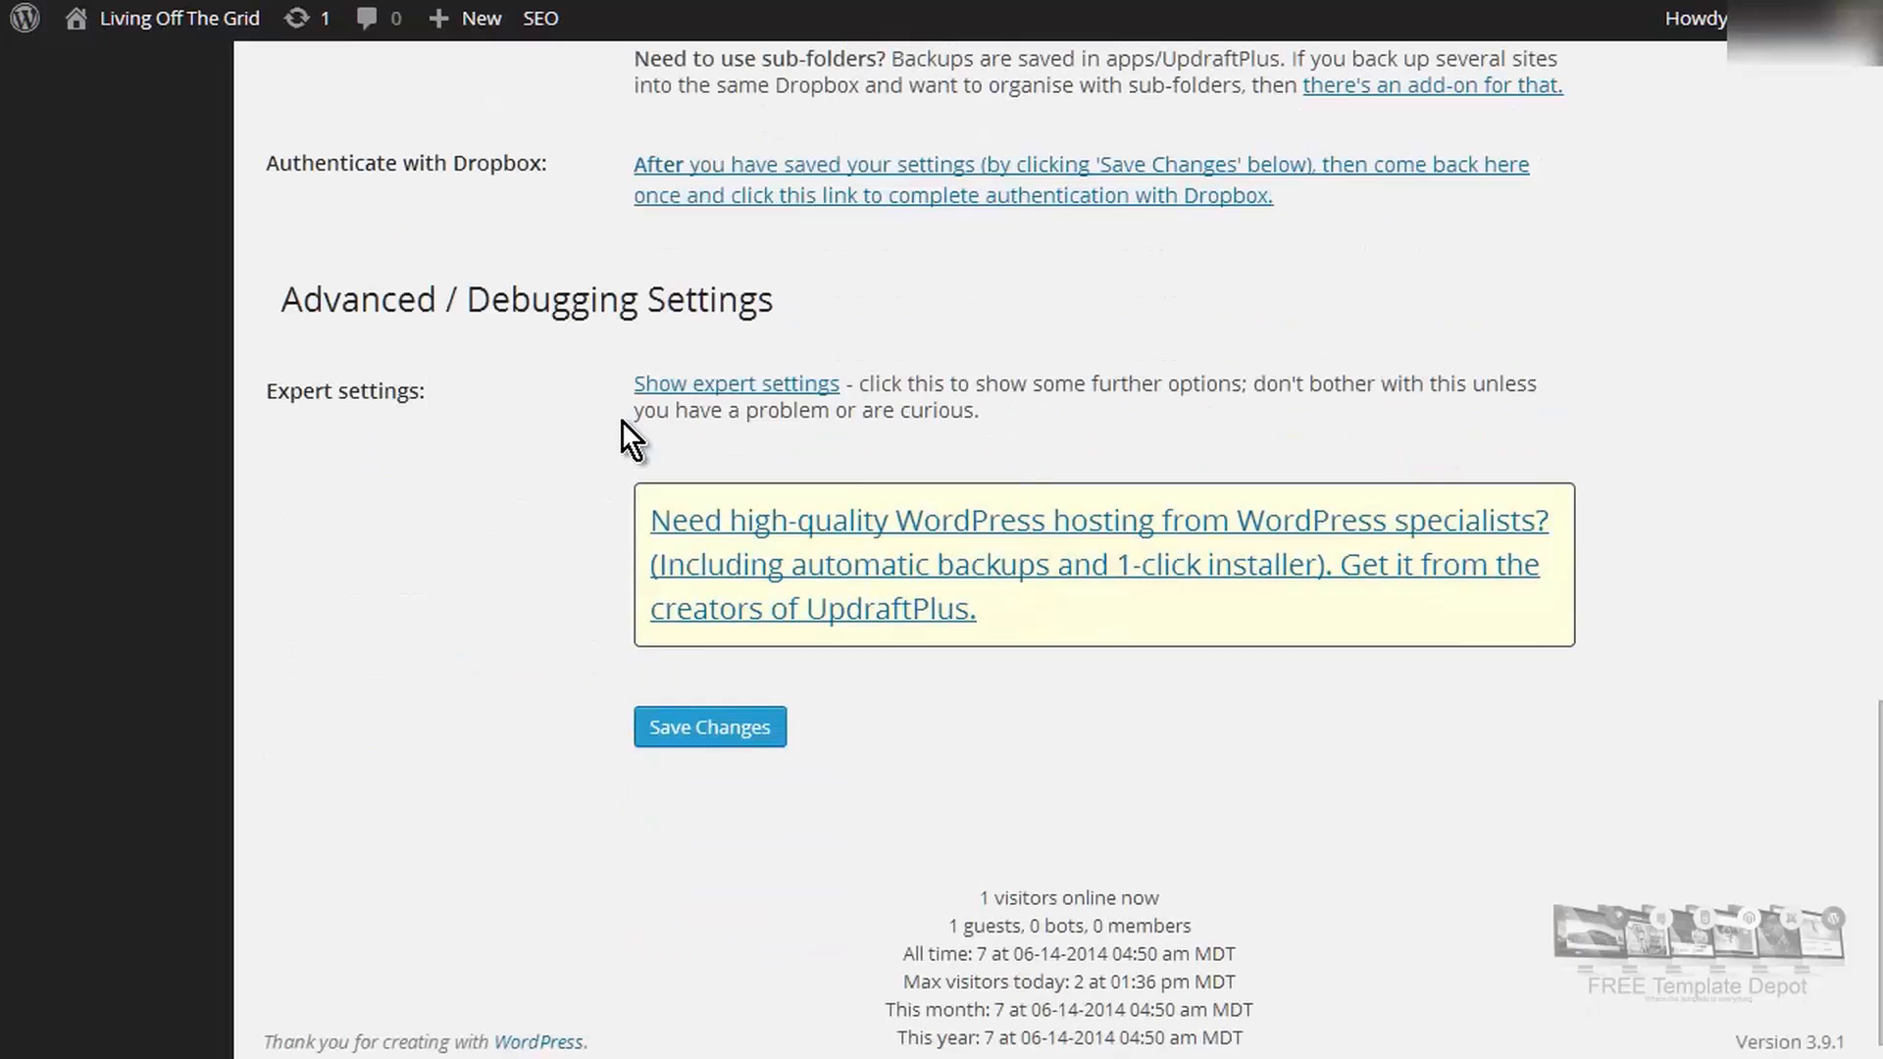
pyautogui.click(657, 721)
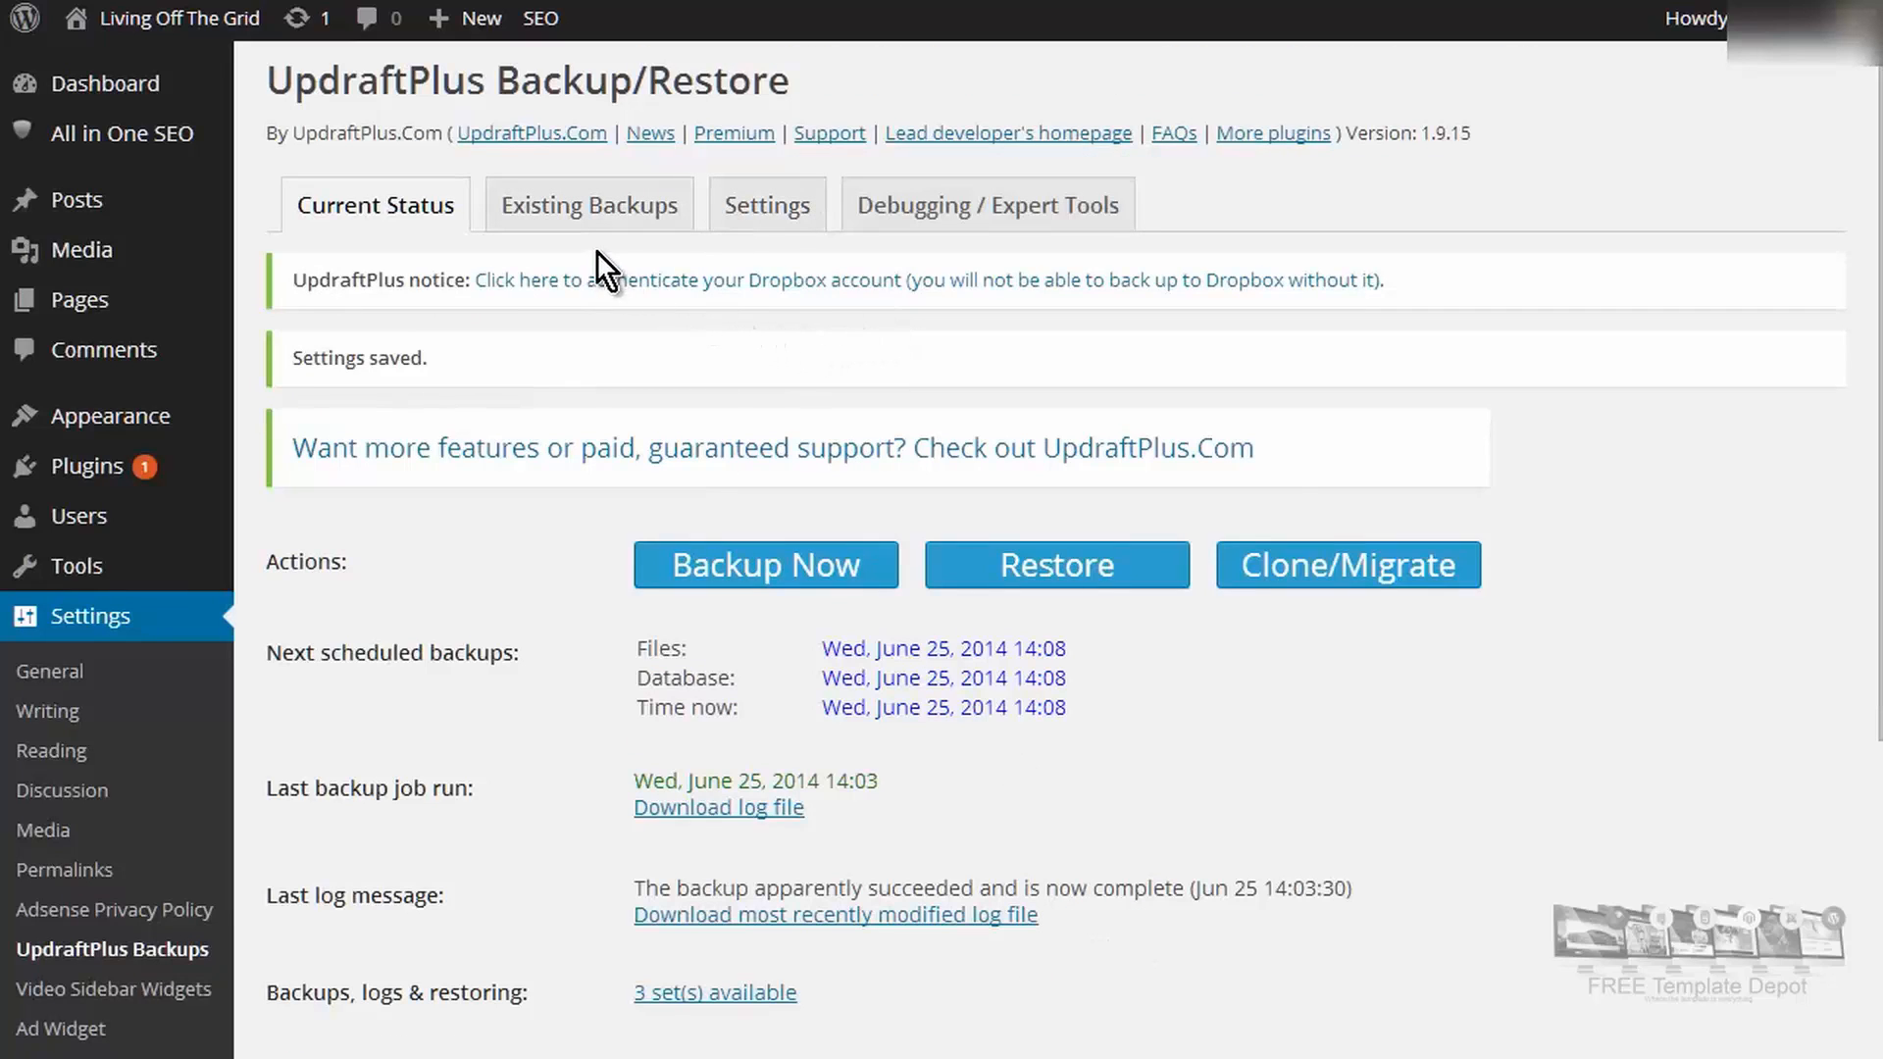
# Step: Authenticate UpdraftPlus with Dropbox from the remote storage settings, signing in to the account and allowing access to the Apps > UpdraftPlus folder
pyautogui.click(797, 212)
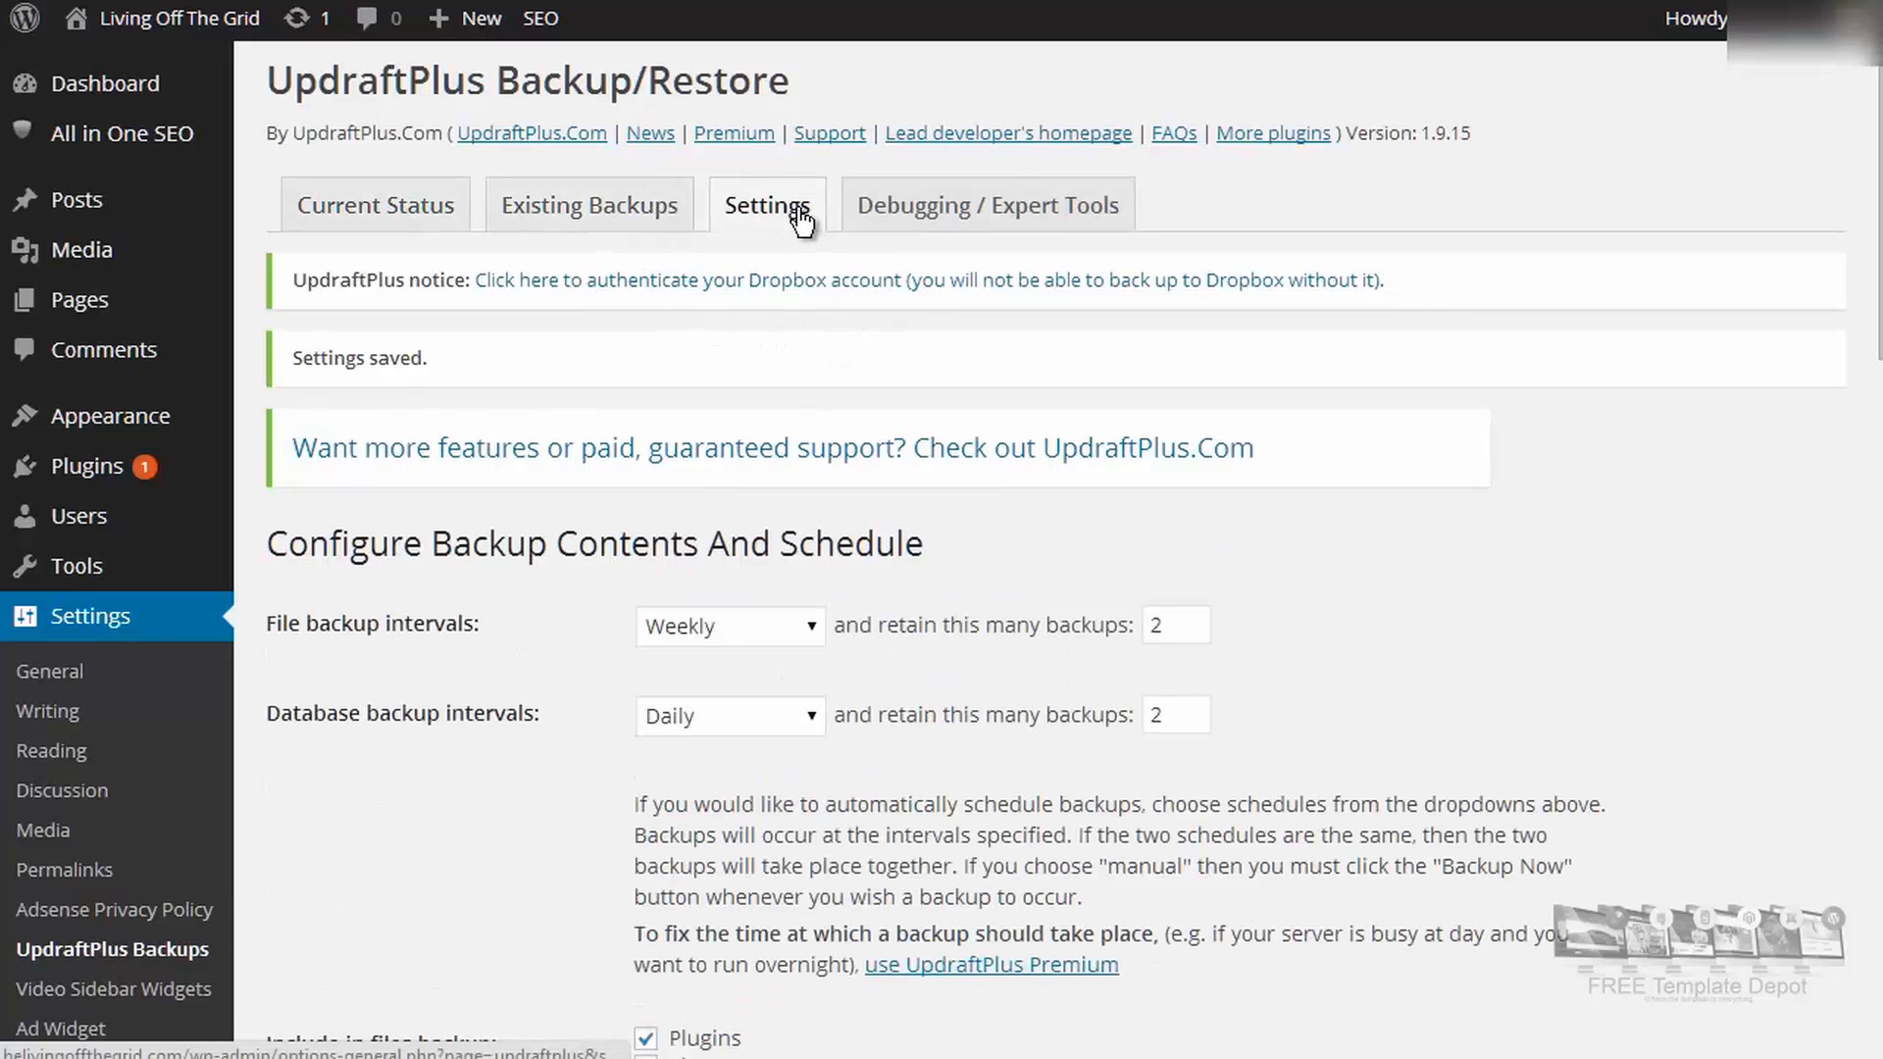
pyautogui.scroll(-9, 1208, 584)
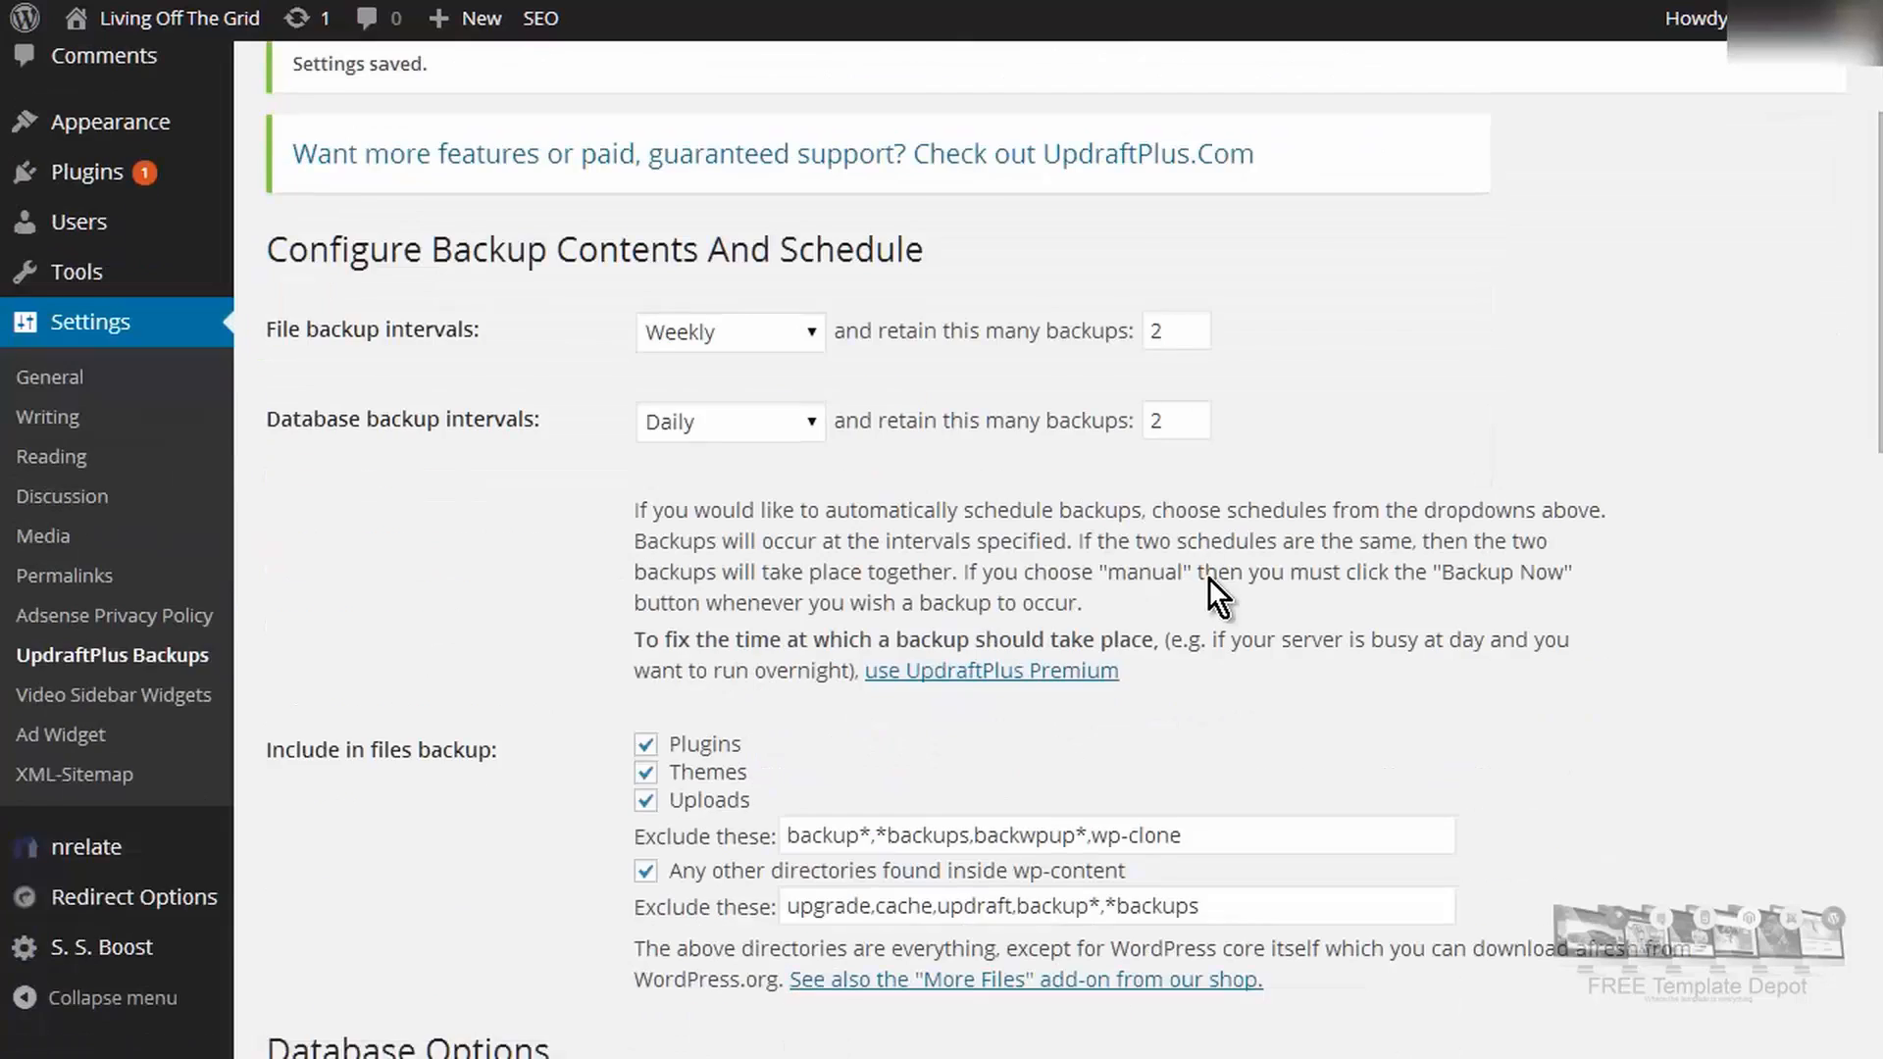
pyautogui.scroll(-3, 1207, 566)
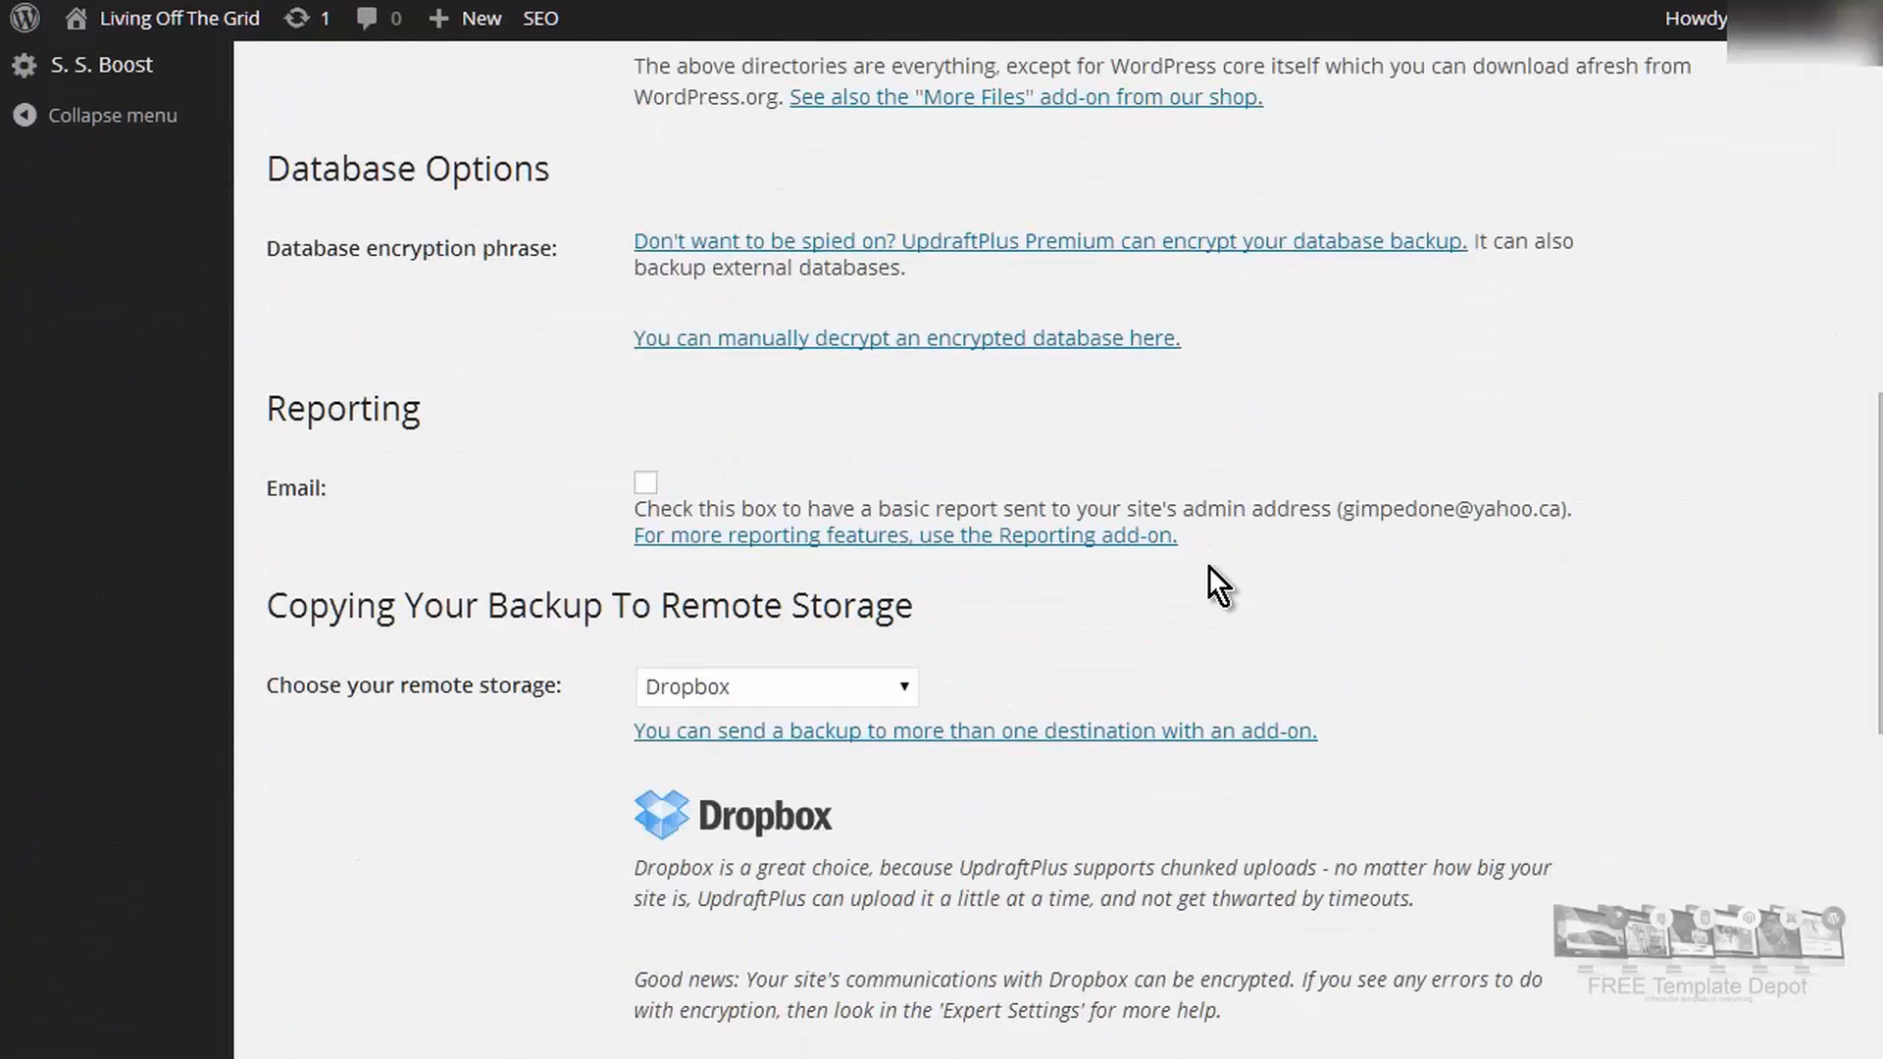
pyautogui.scroll(-2, 1207, 567)
pyautogui.scroll(-1, 1208, 567)
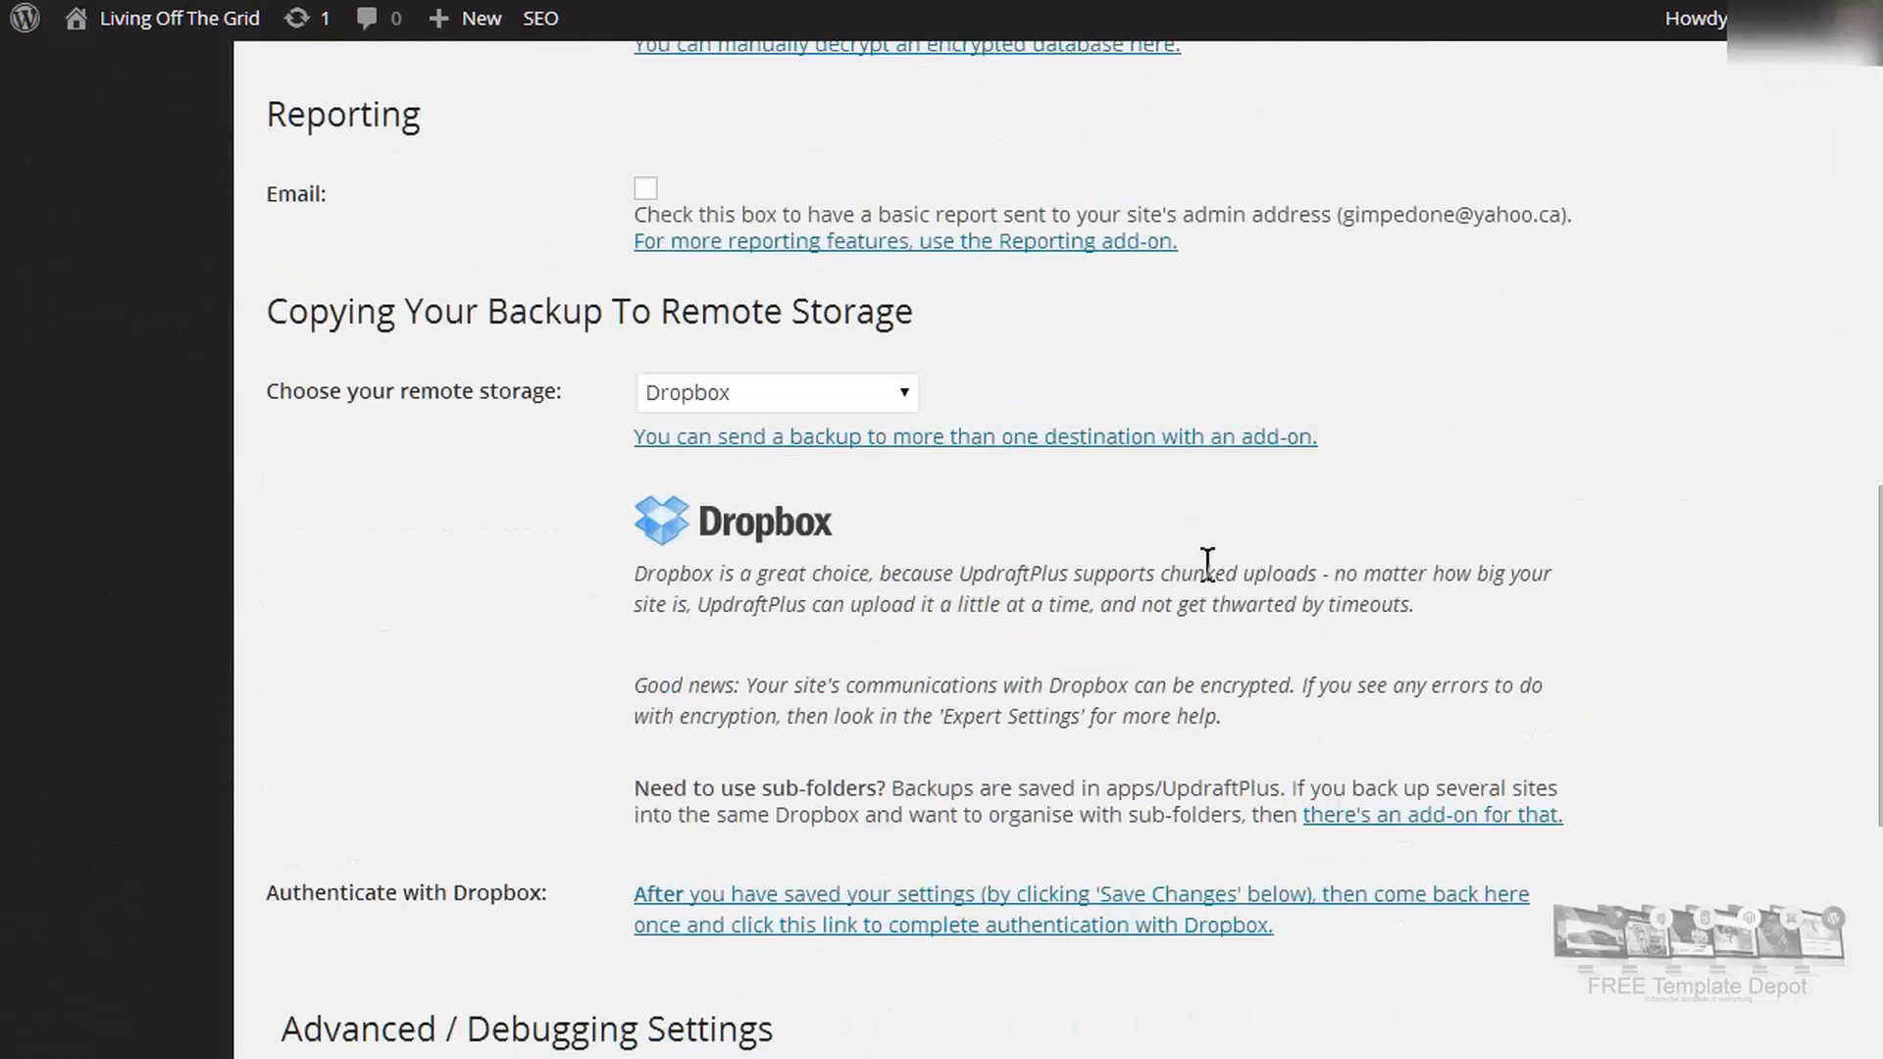
pyautogui.scroll(-2, 1208, 566)
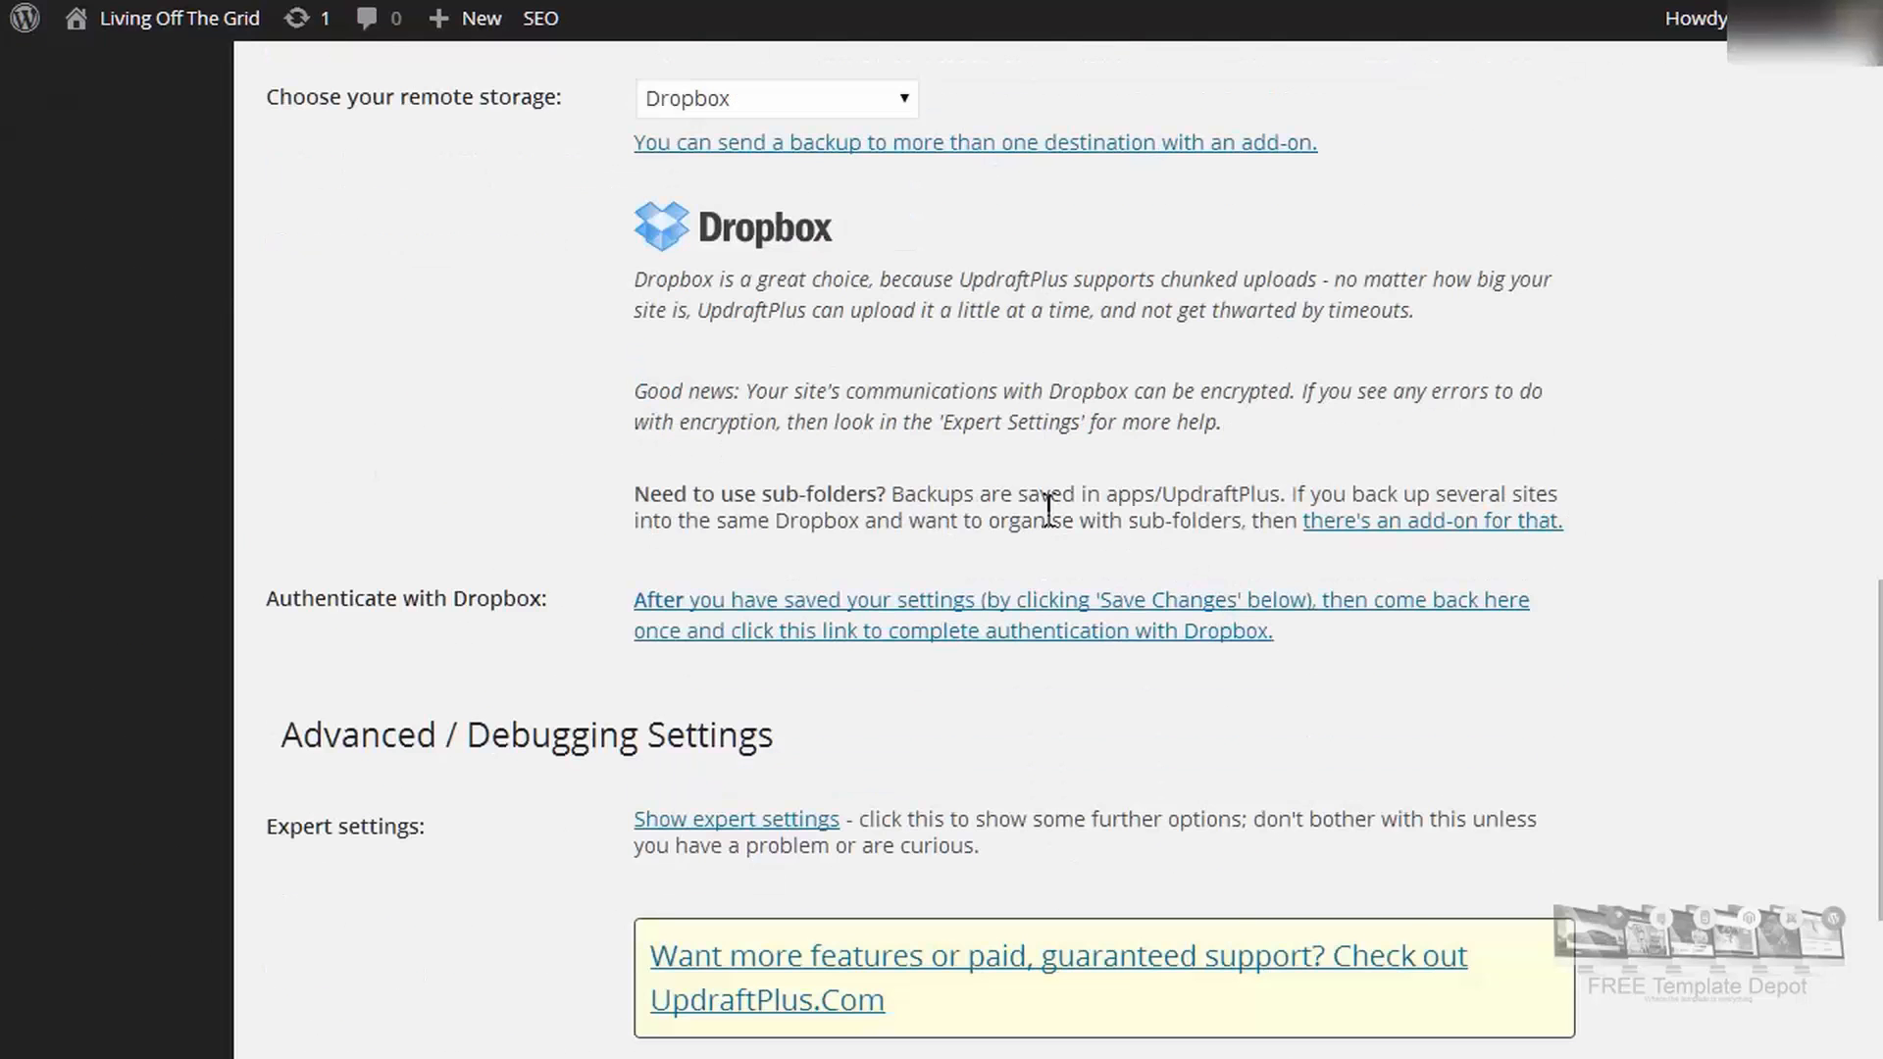
pyautogui.click(944, 631)
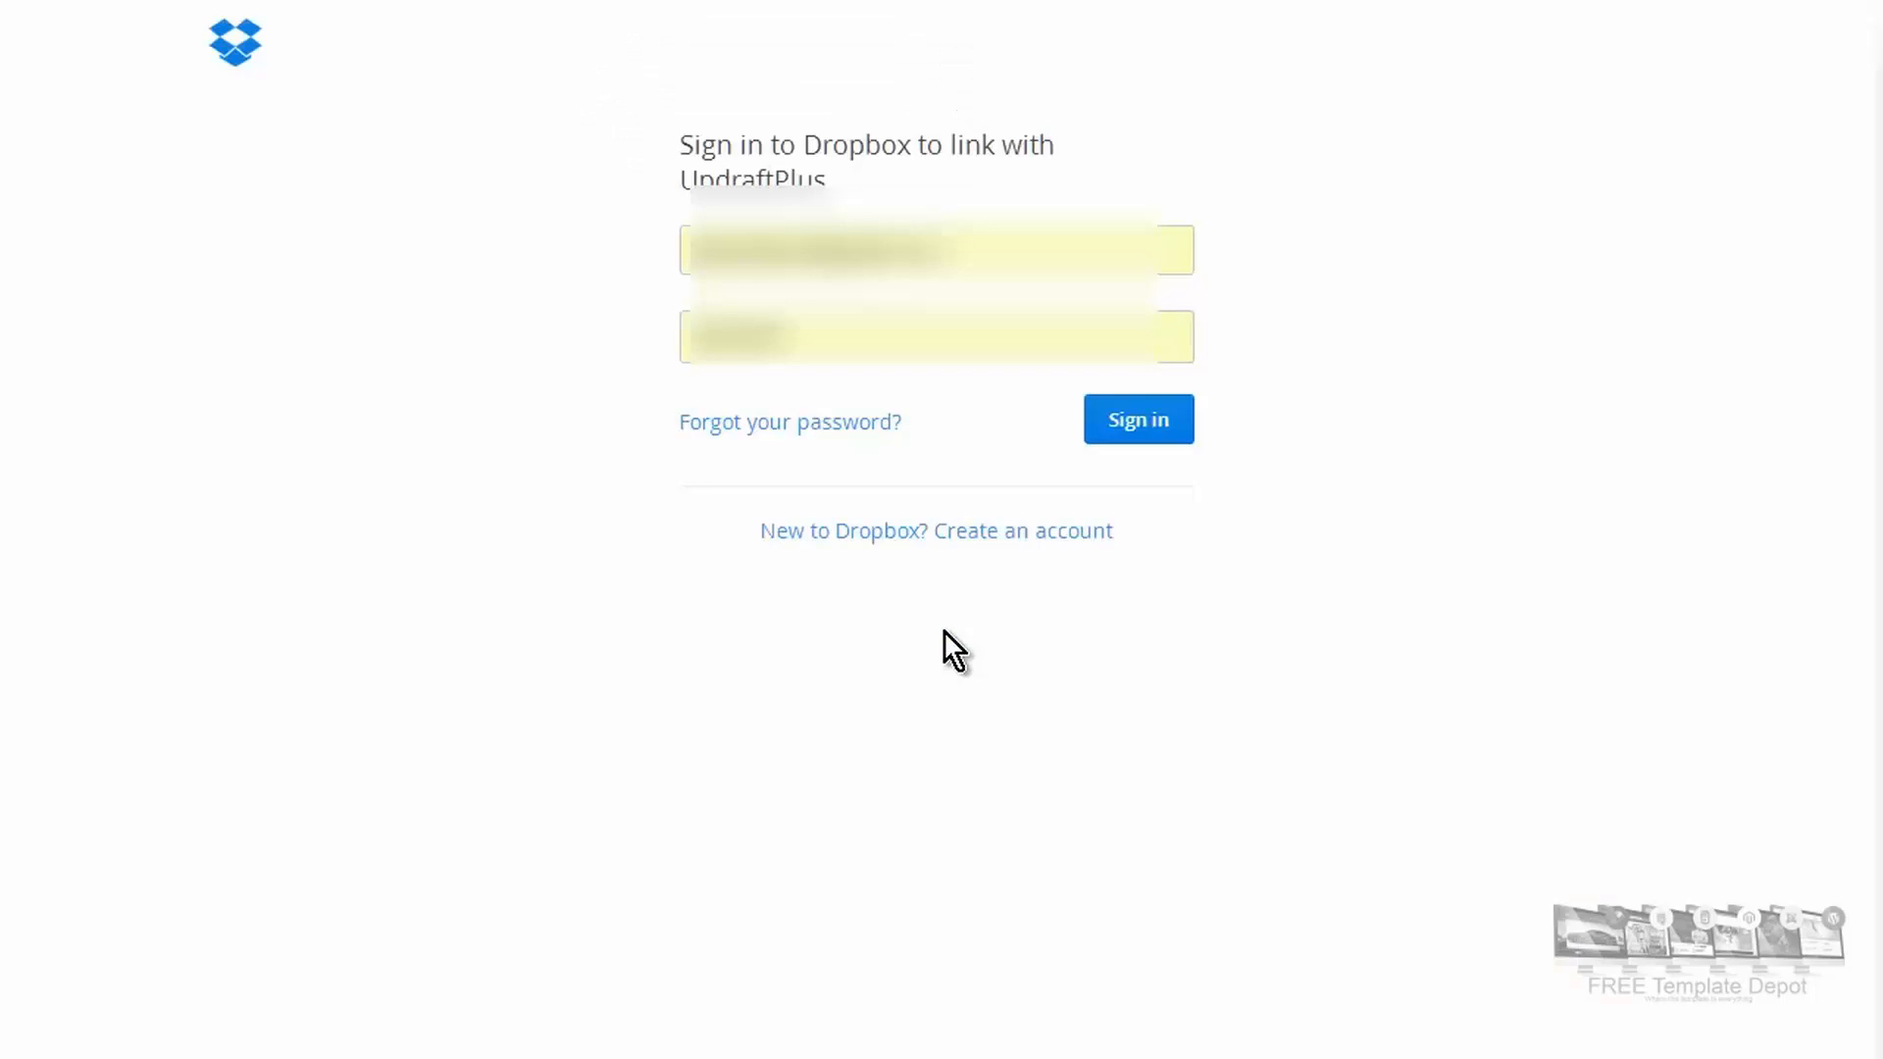
pyautogui.click(1148, 428)
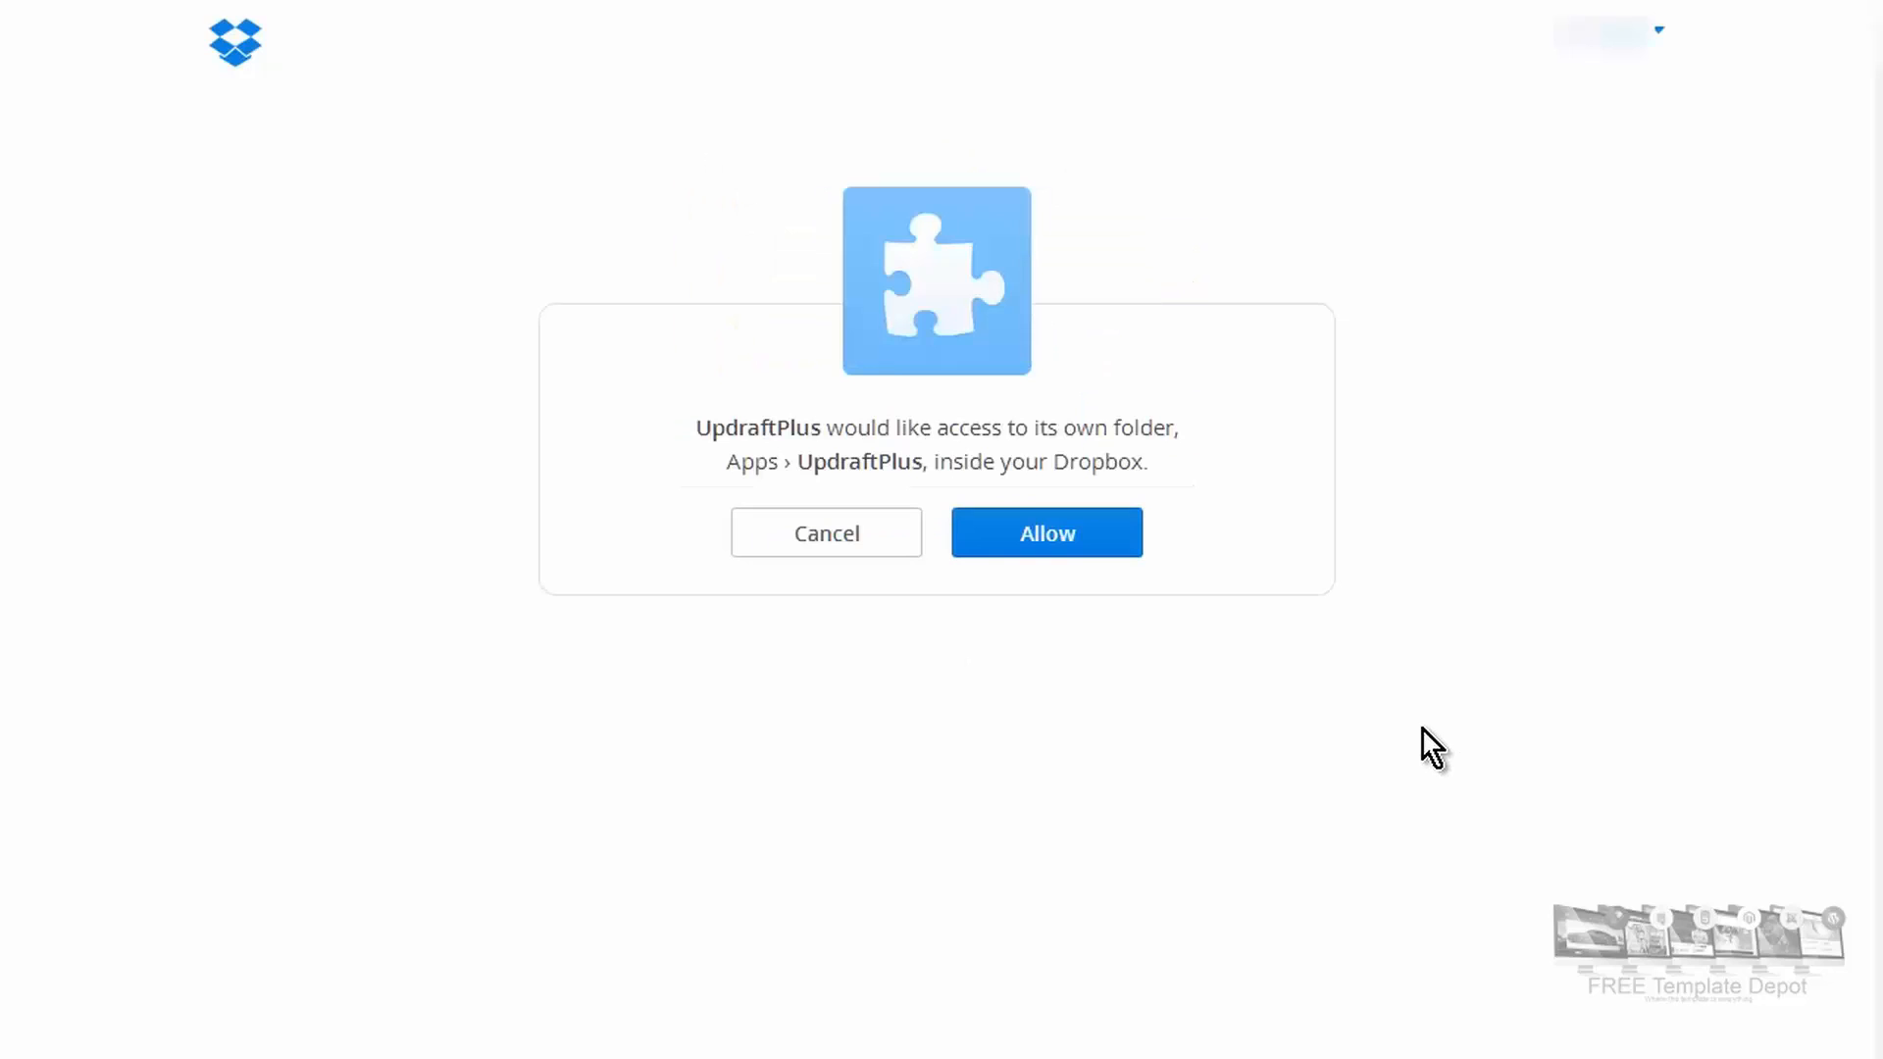
pyautogui.click(1064, 546)
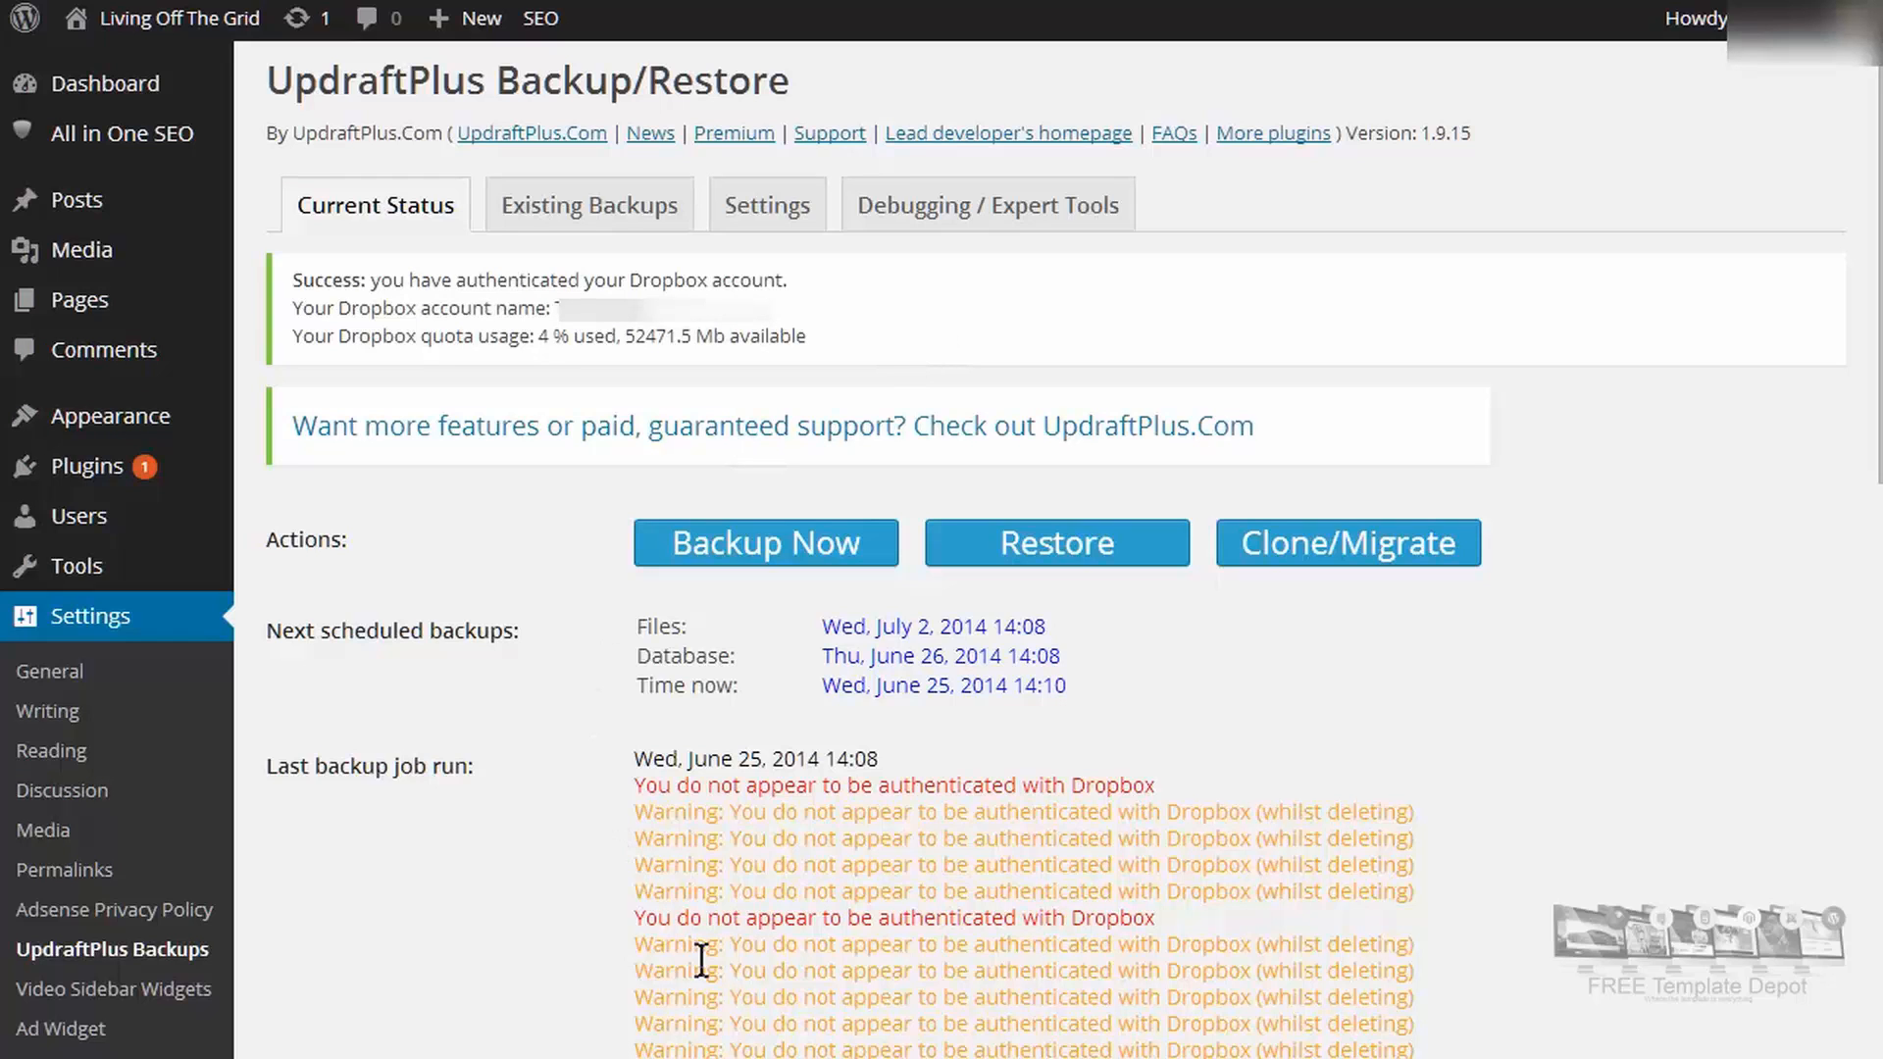
# Step: Check the current backup status and run a one-time backup of the database only, without files and without sending it to remote storage
pyautogui.scroll(-5, 896, 883)
pyautogui.scroll(-2, 1075, 889)
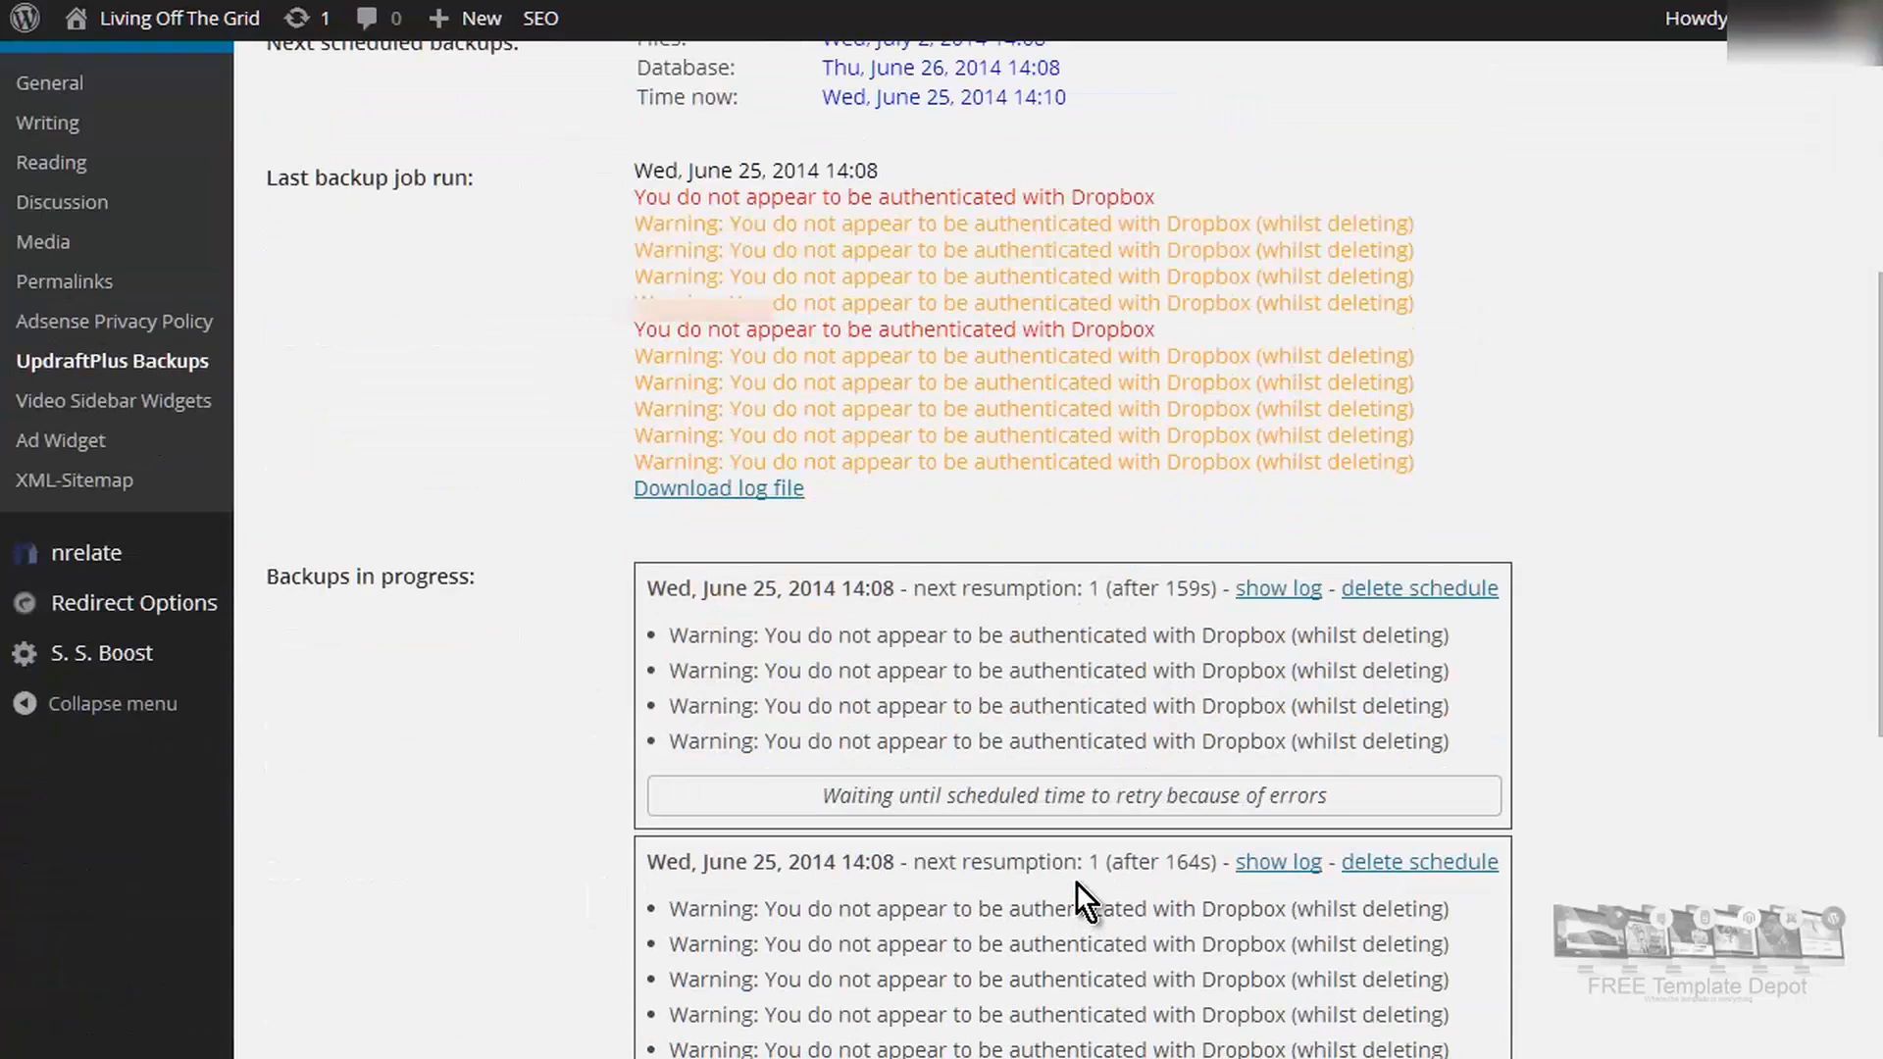
pyautogui.scroll(-7, 1075, 883)
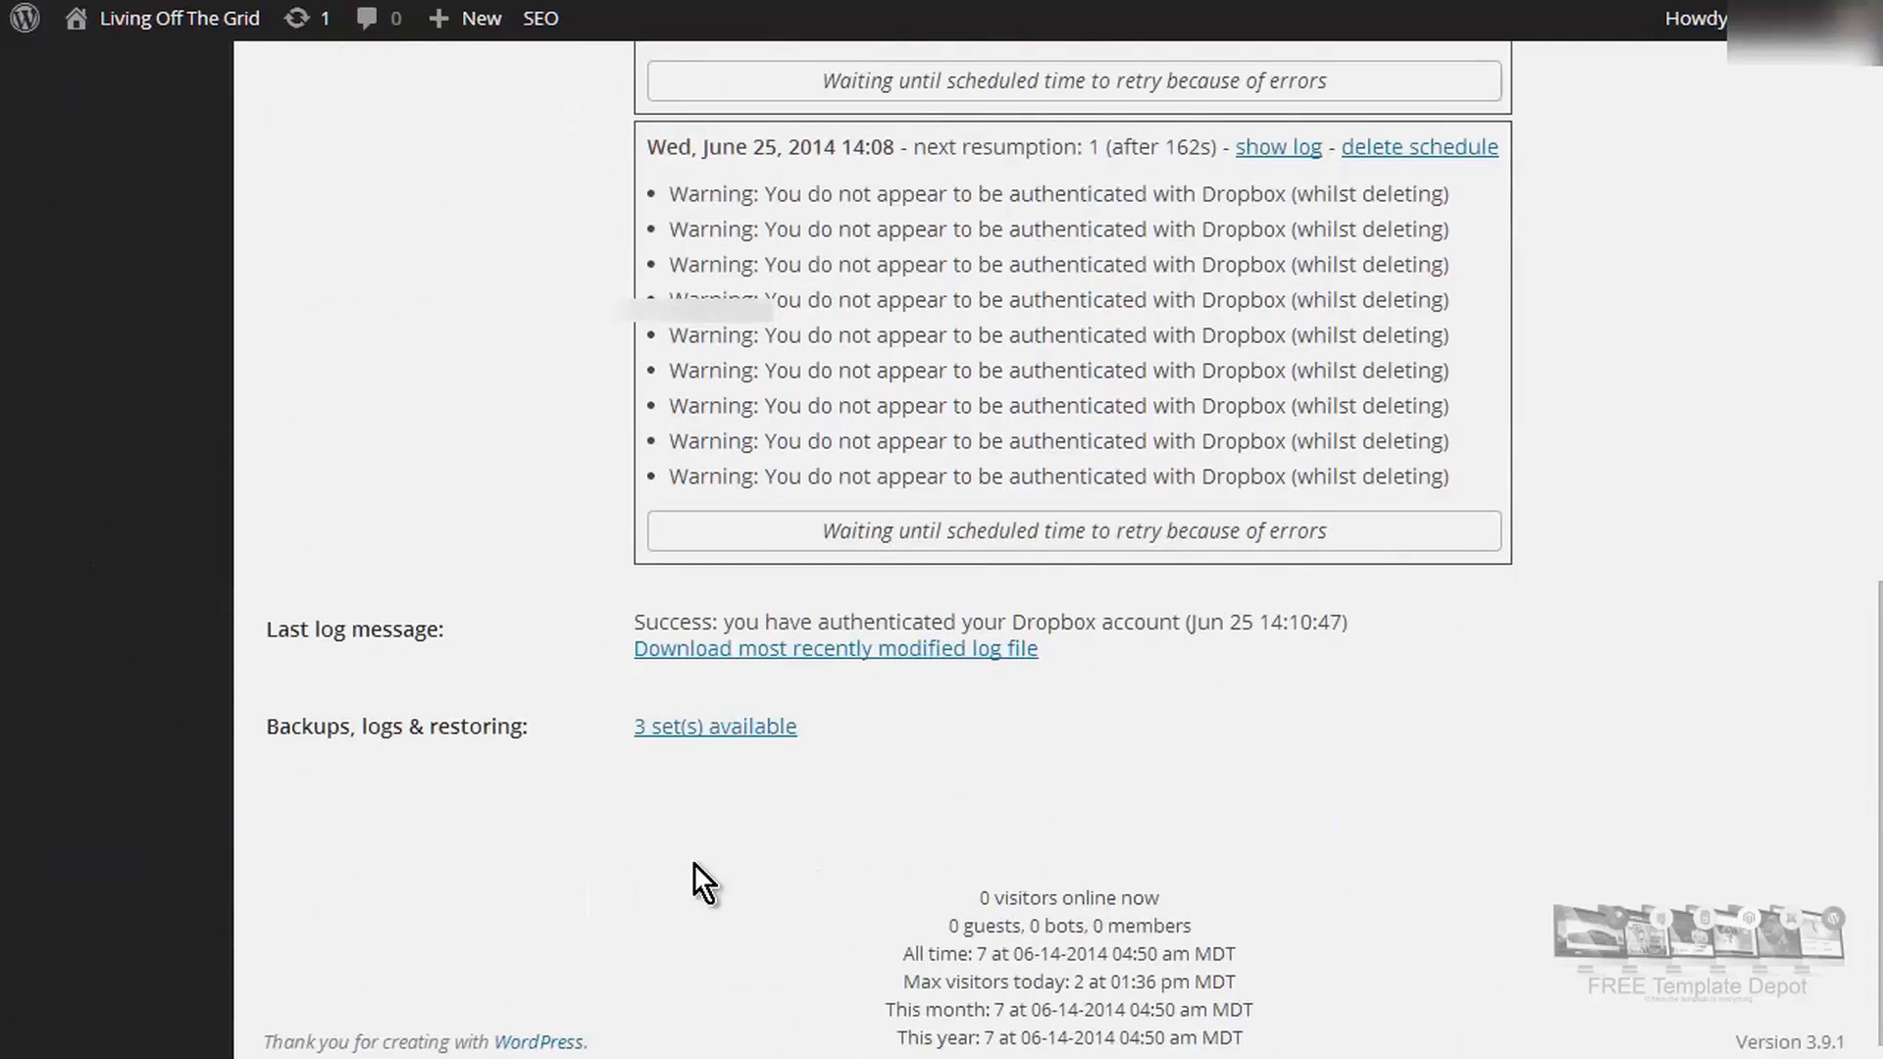
pyautogui.scroll(12, 687, 868)
pyautogui.scroll(2, 670, 864)
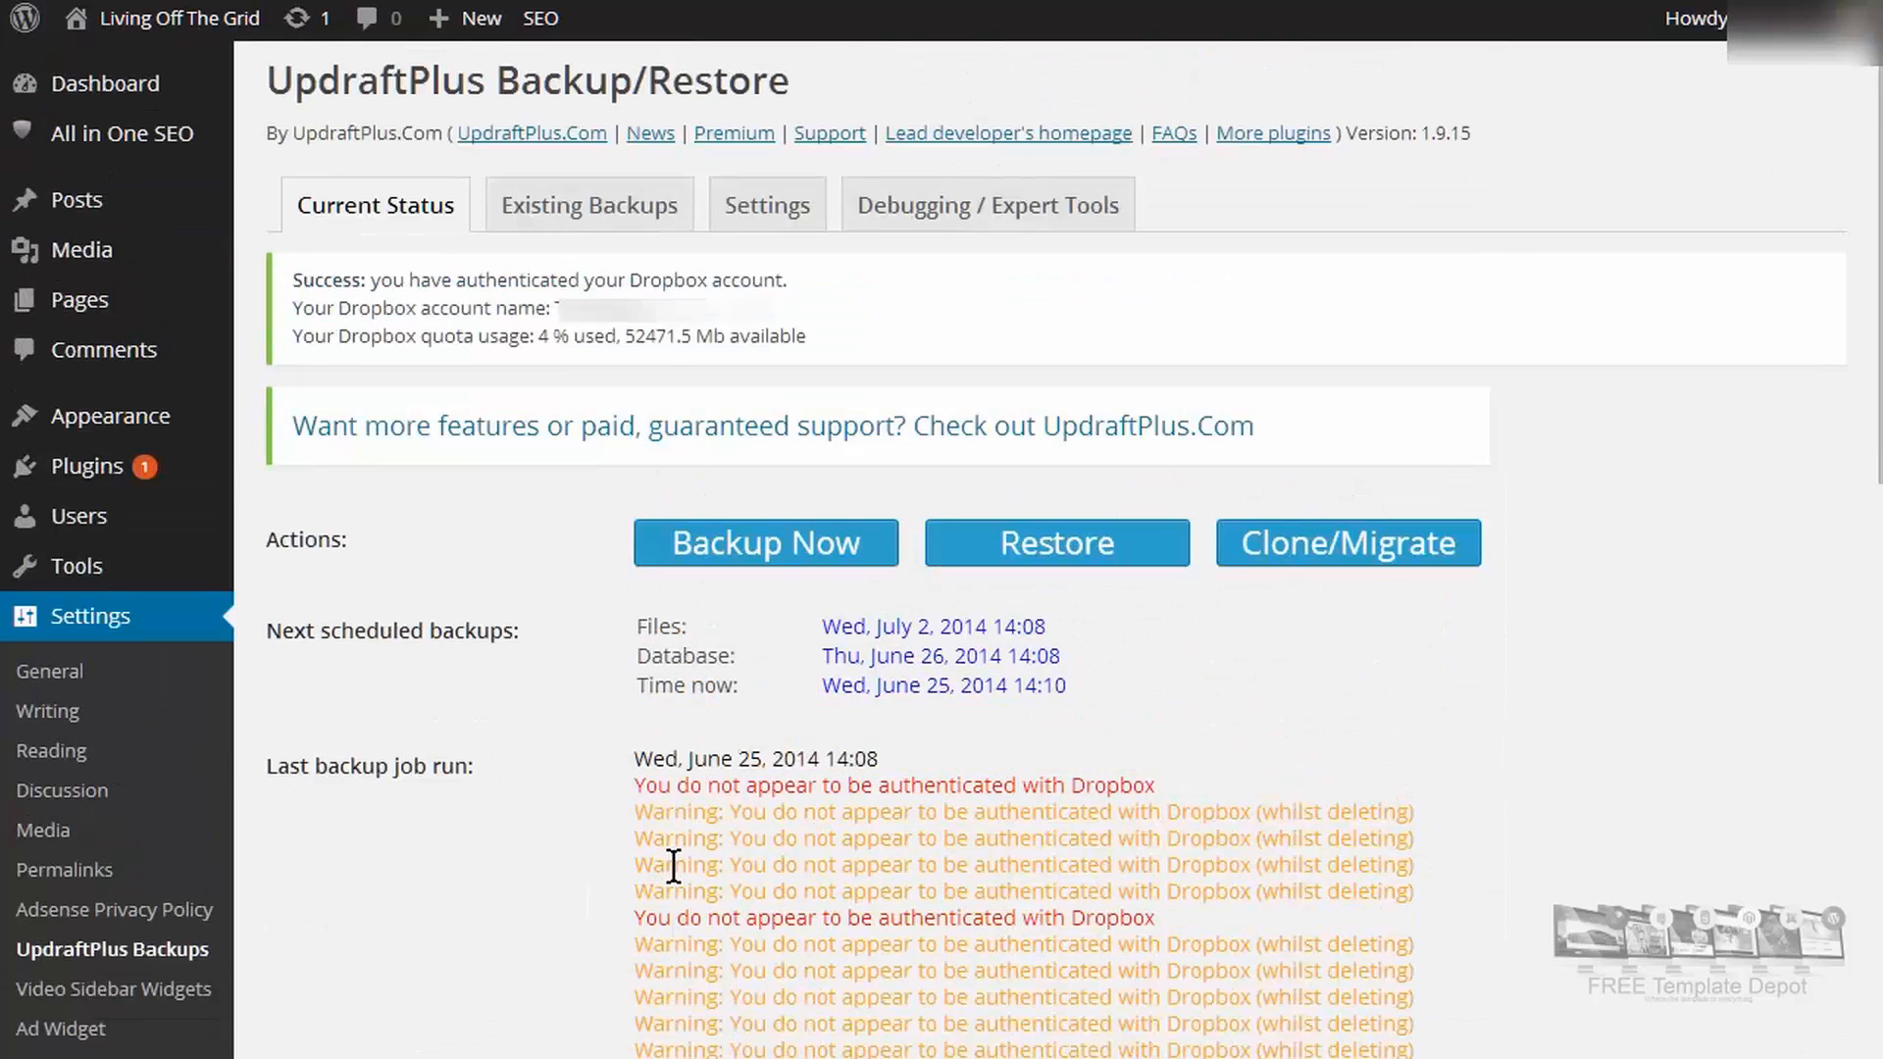
pyautogui.click(787, 561)
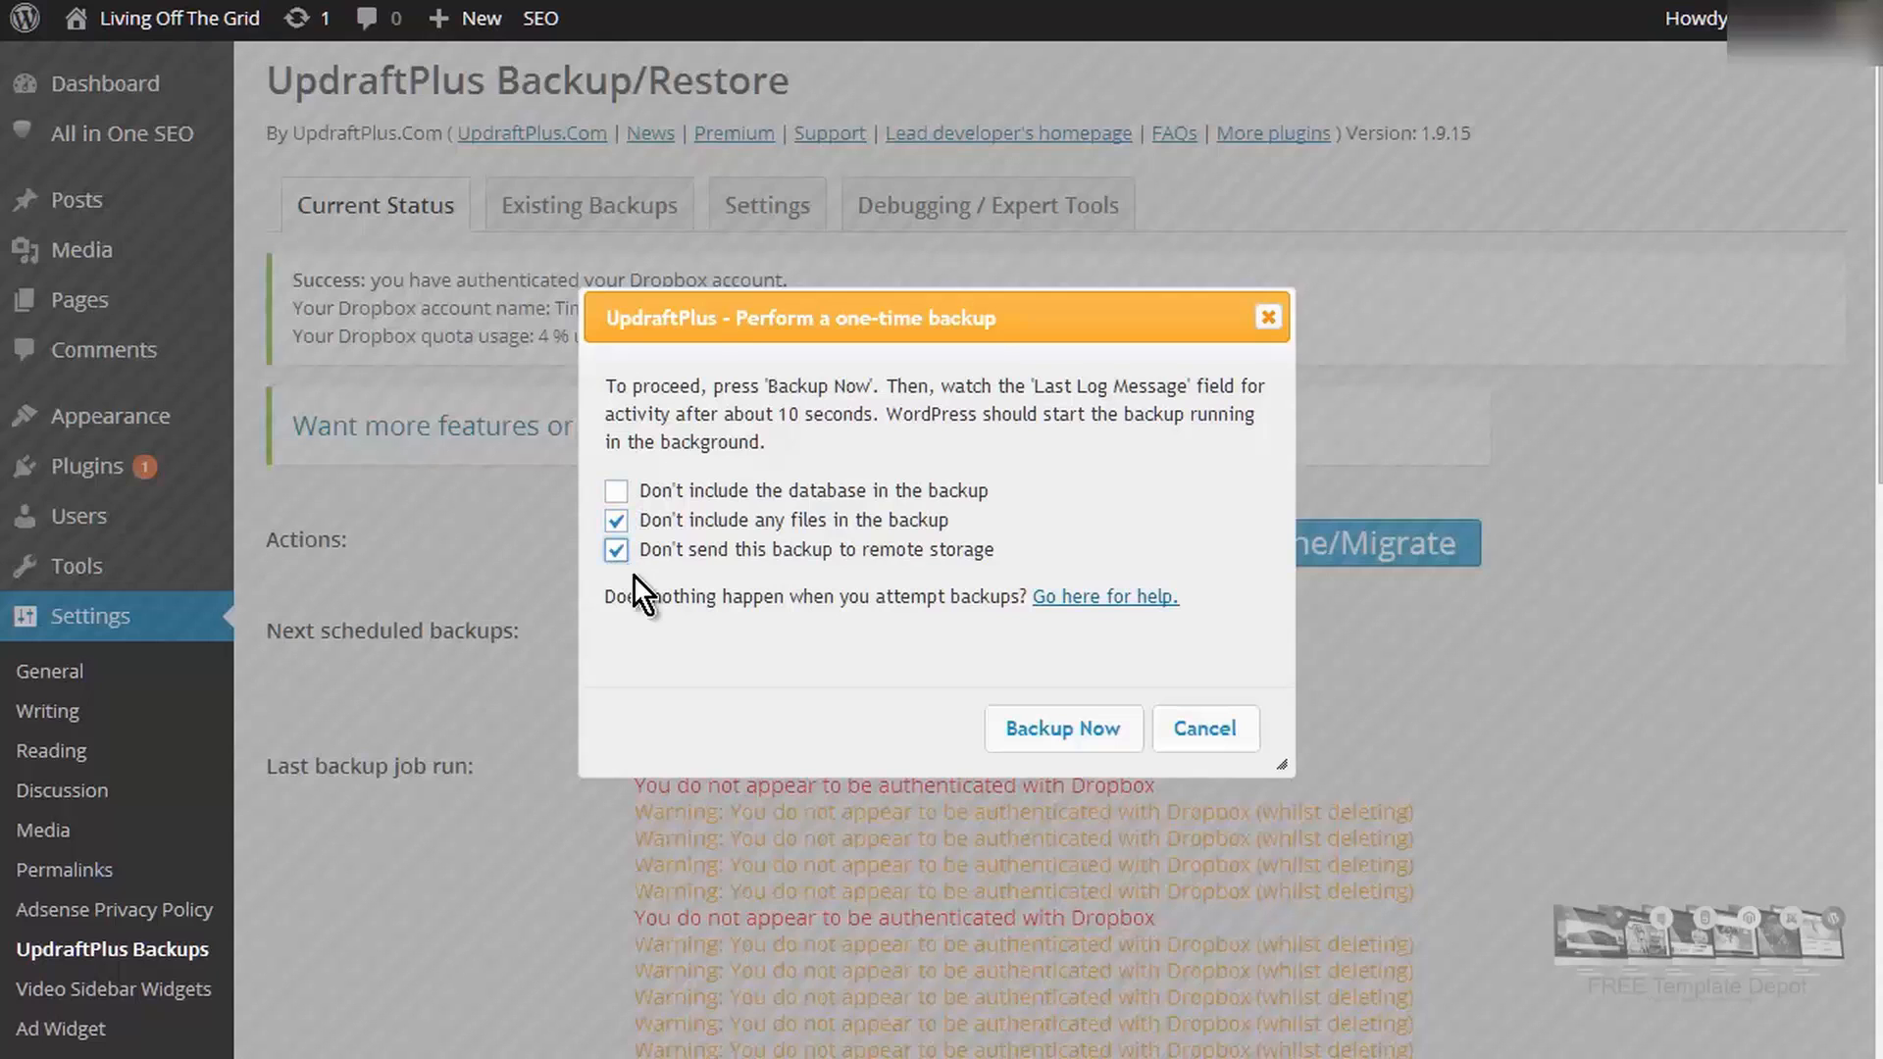
pyautogui.click(1016, 725)
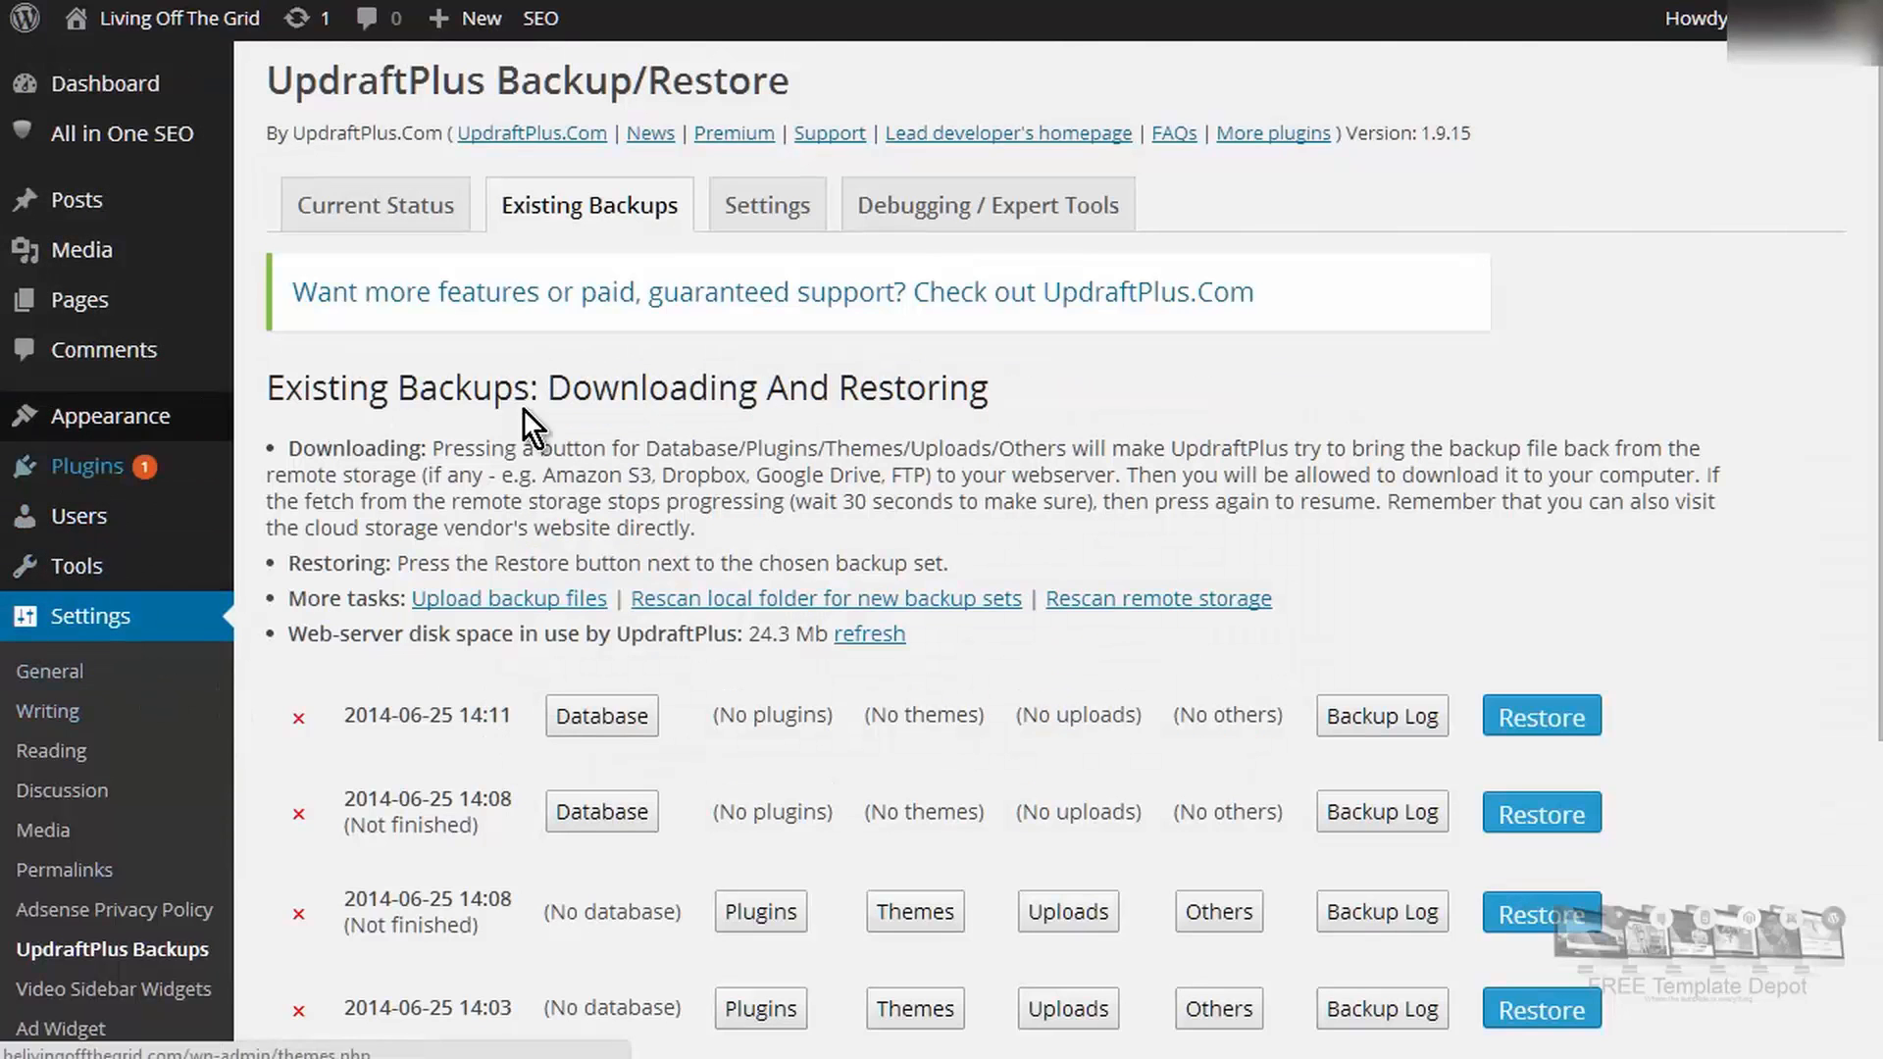
pyautogui.scroll(-5, 631, 404)
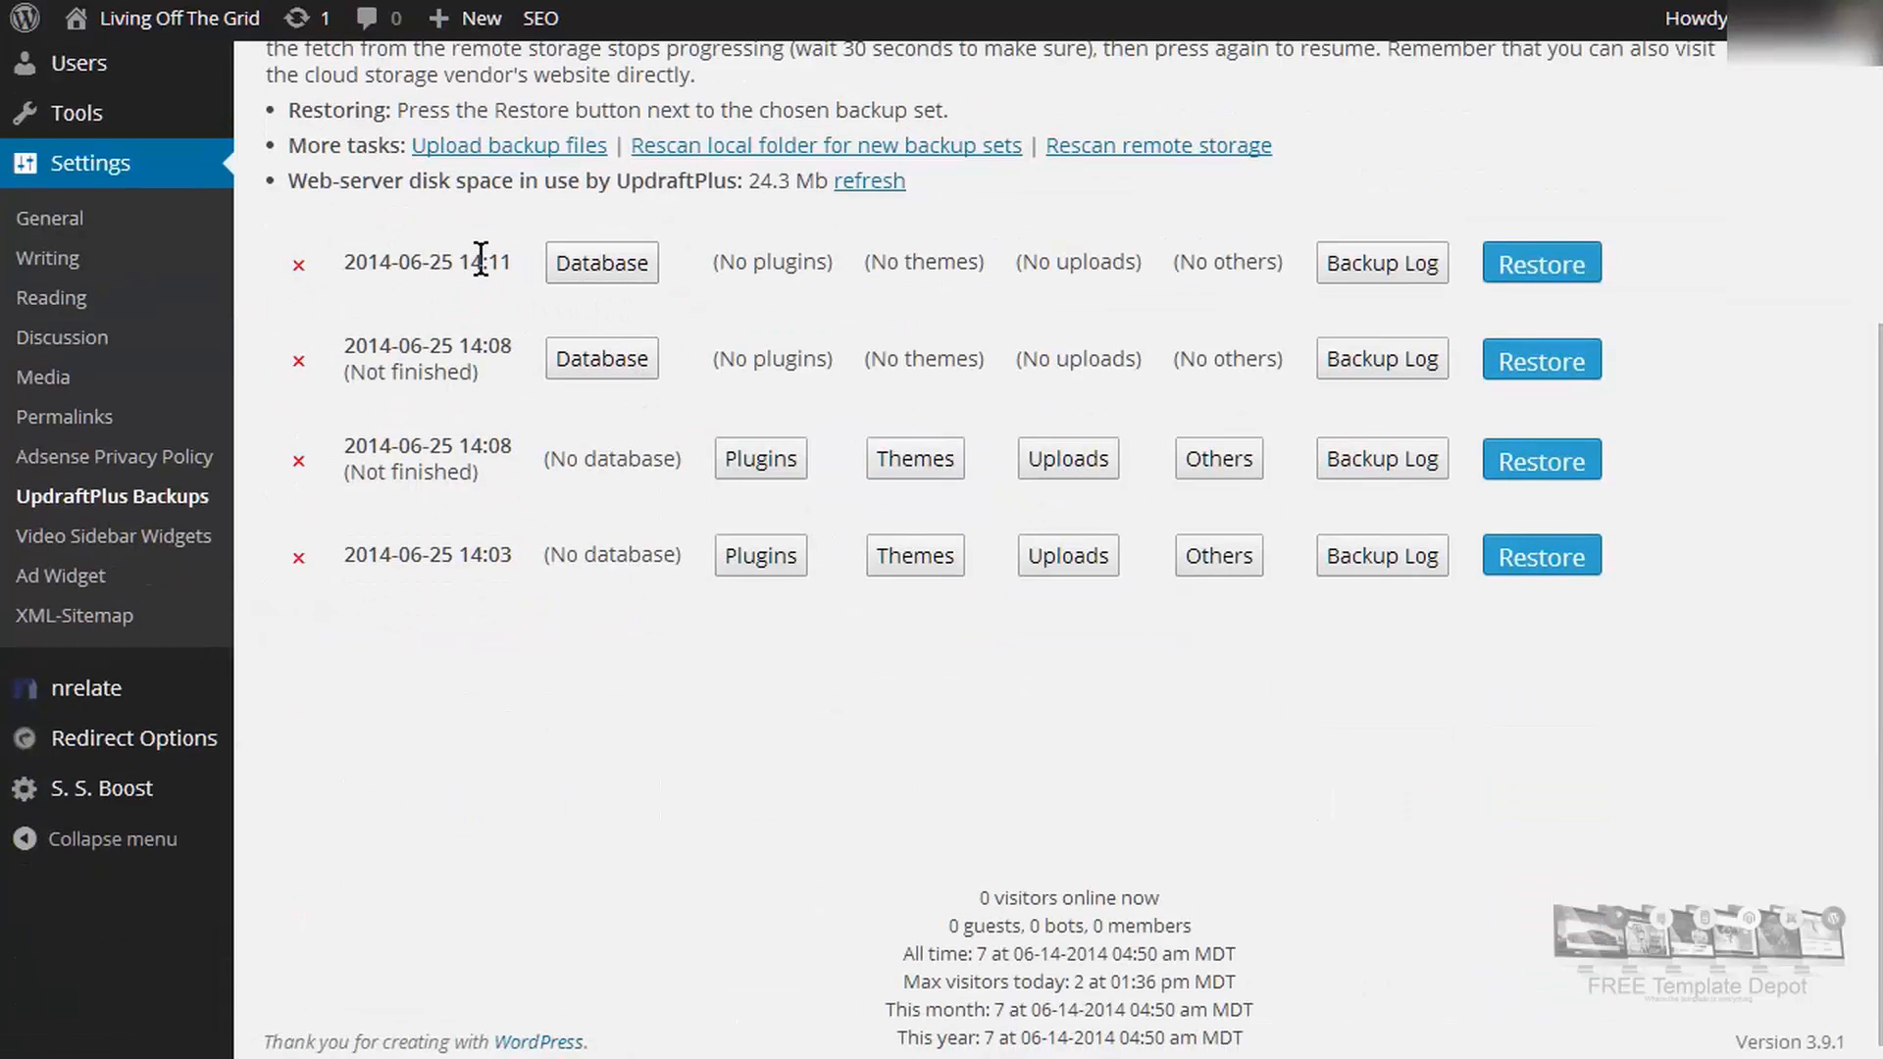
pyautogui.click(602, 267)
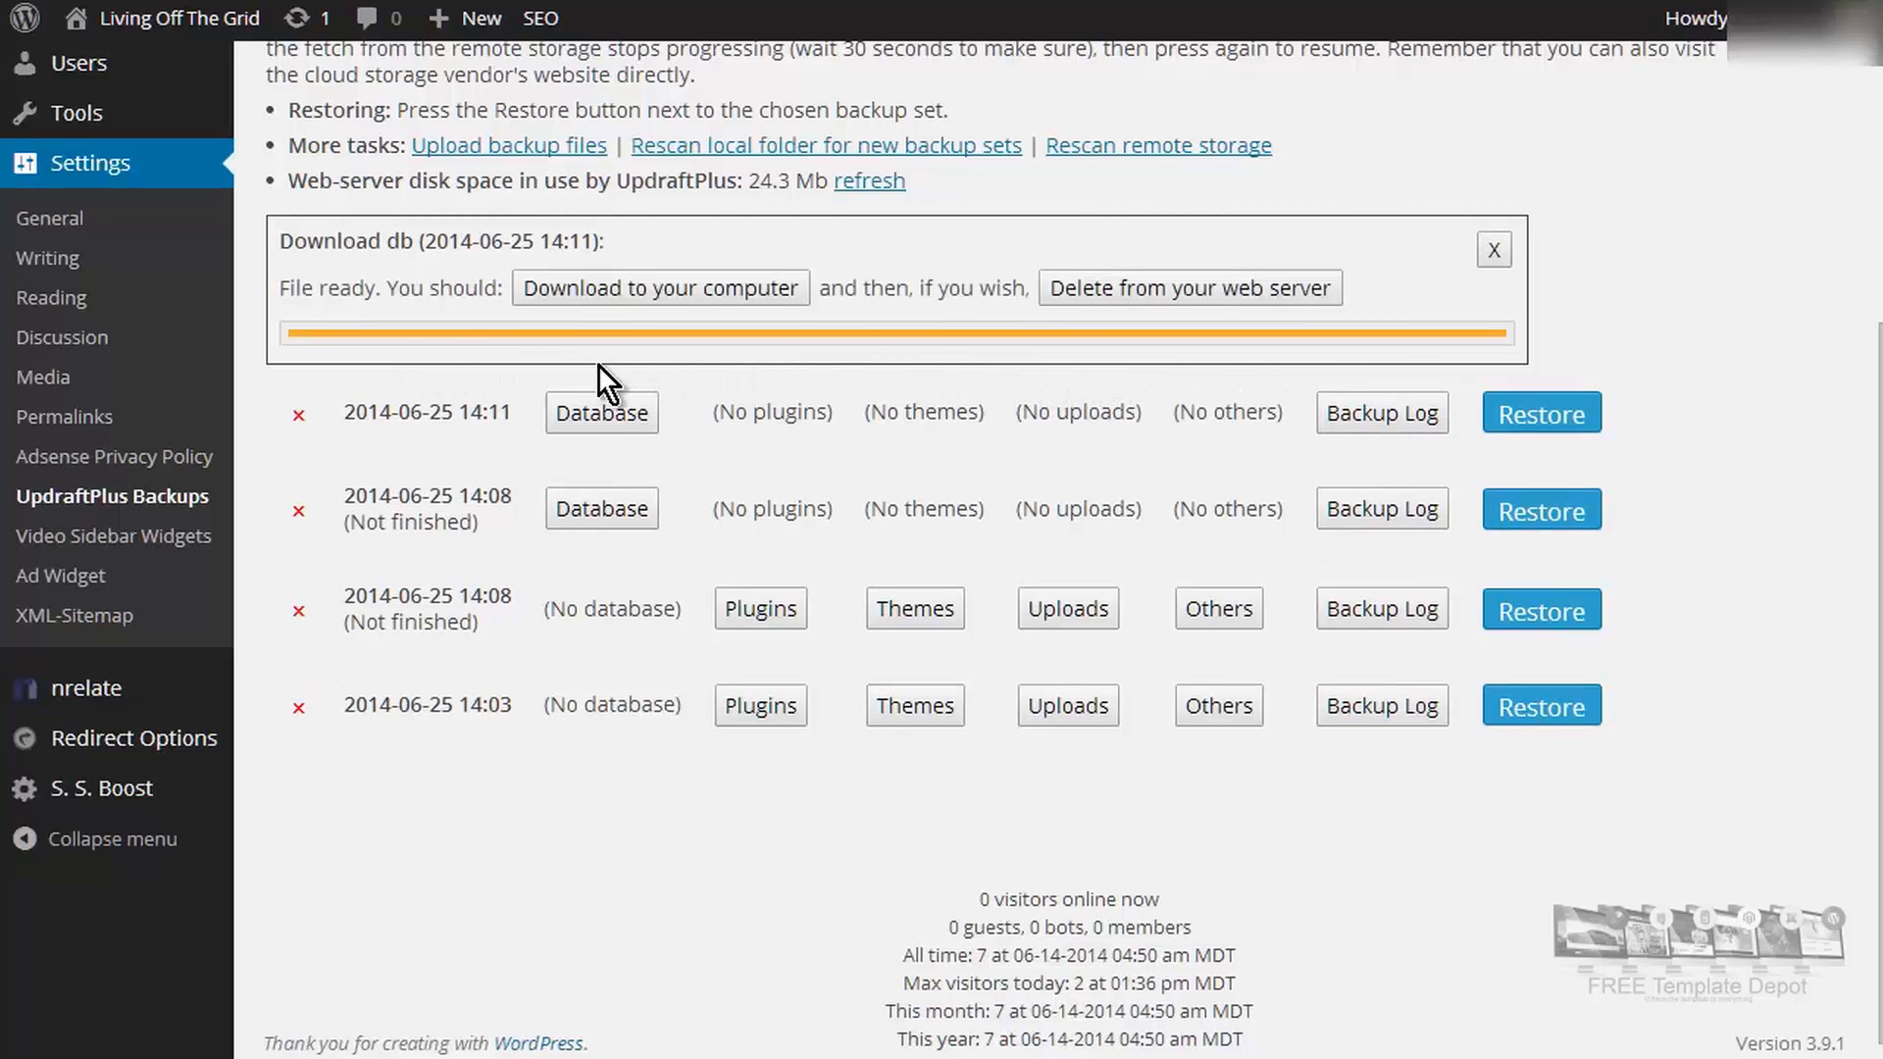
pyautogui.click(755, 287)
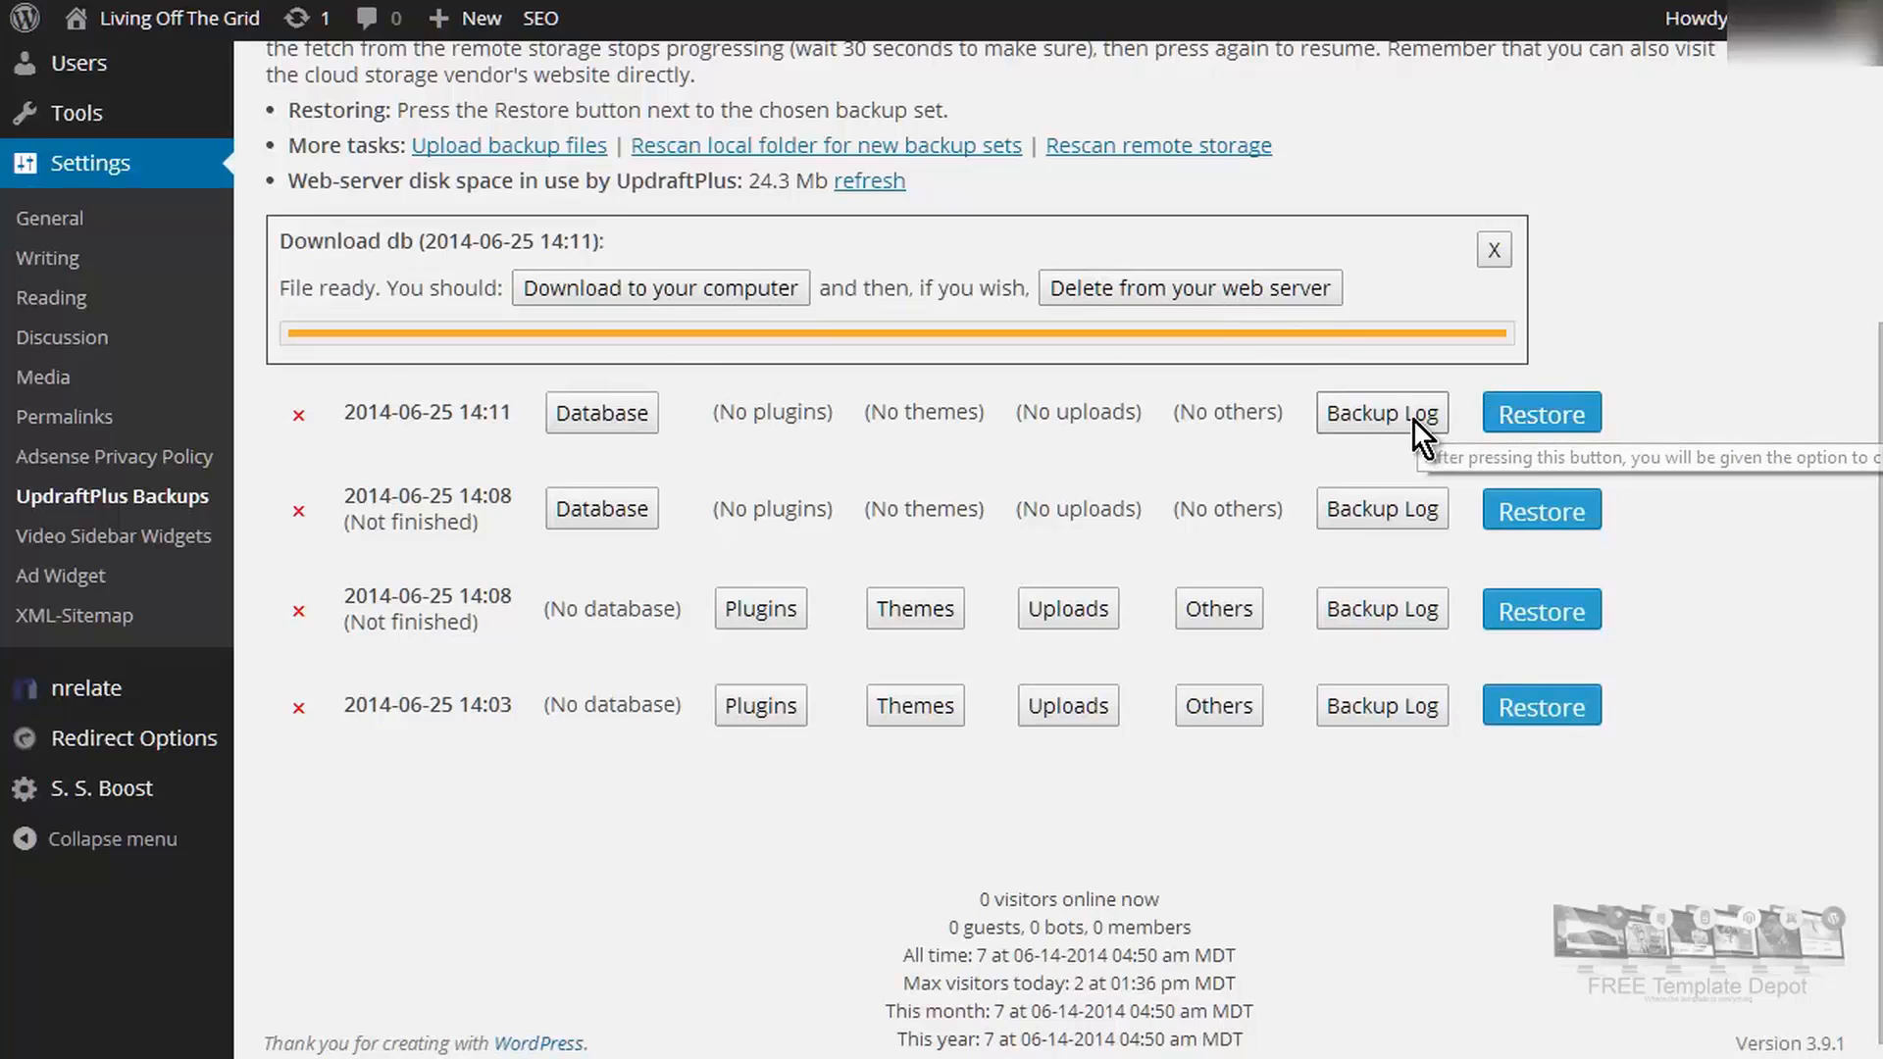
pyautogui.click(1361, 417)
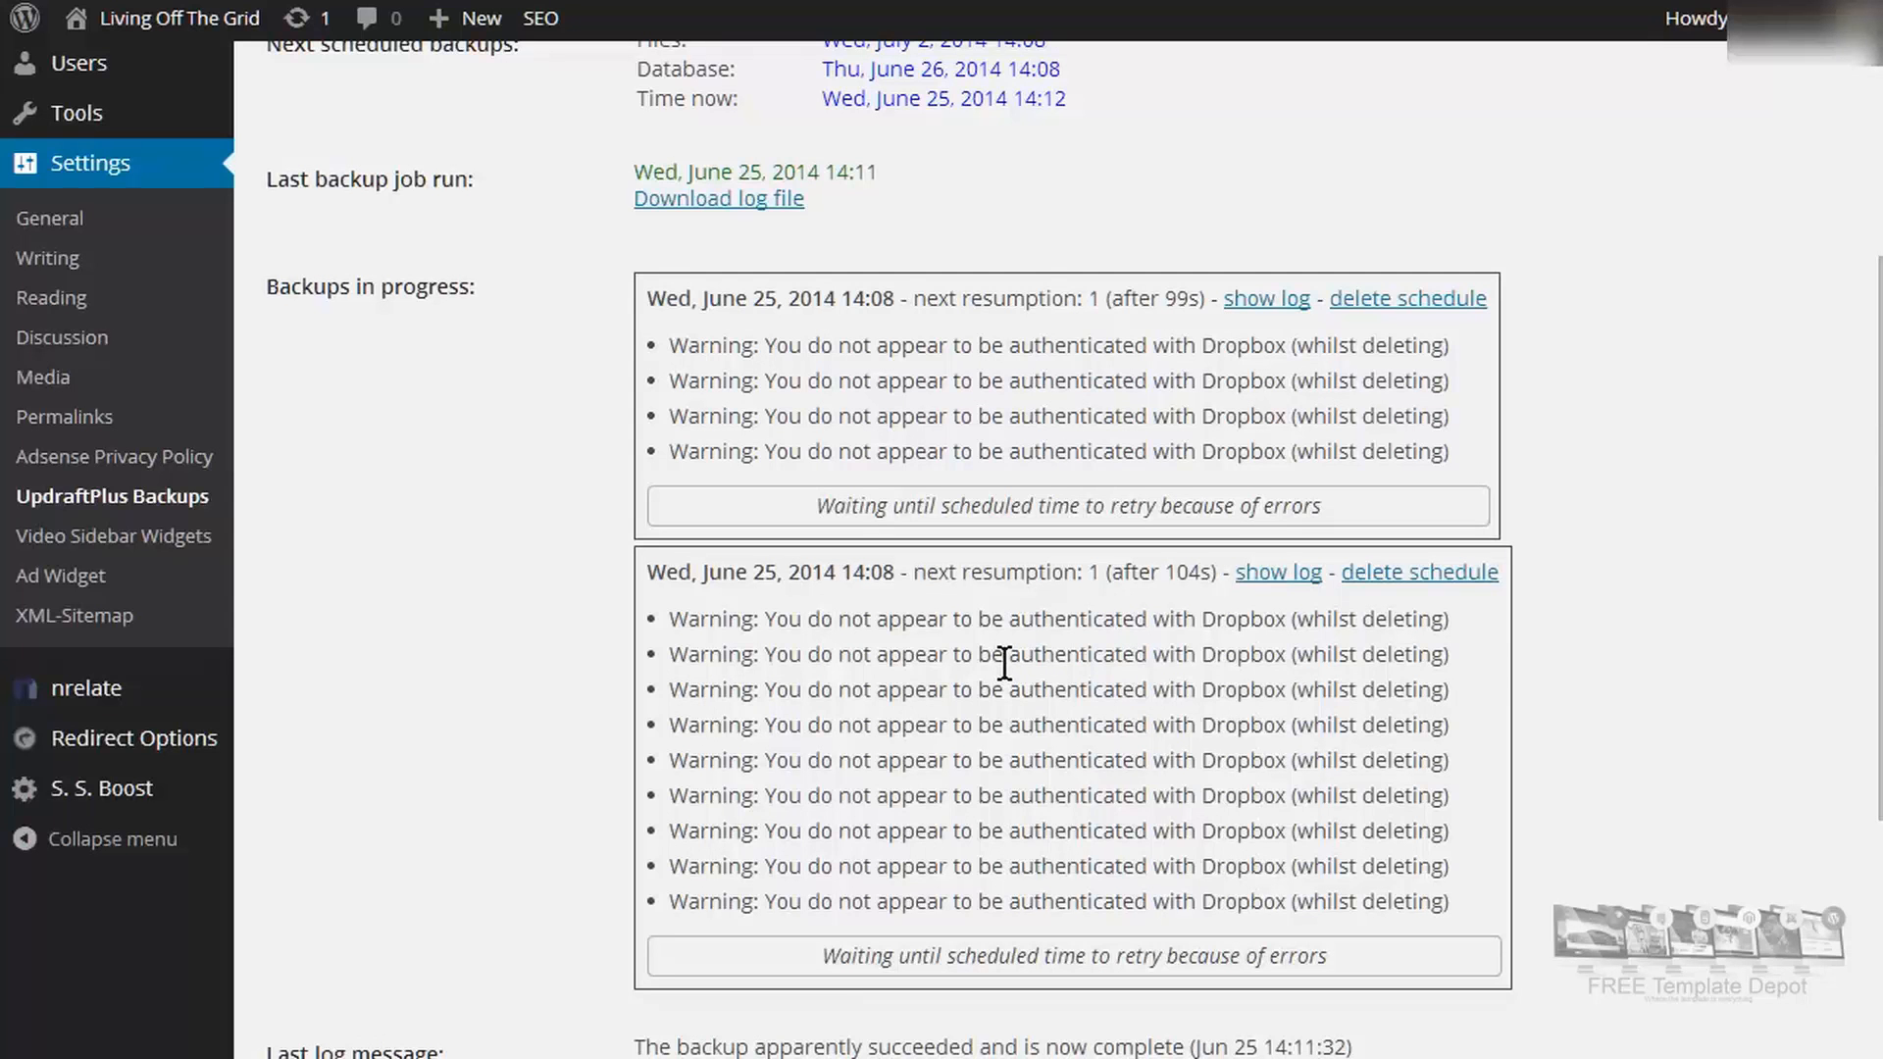
pyautogui.scroll(5, 1021, 661)
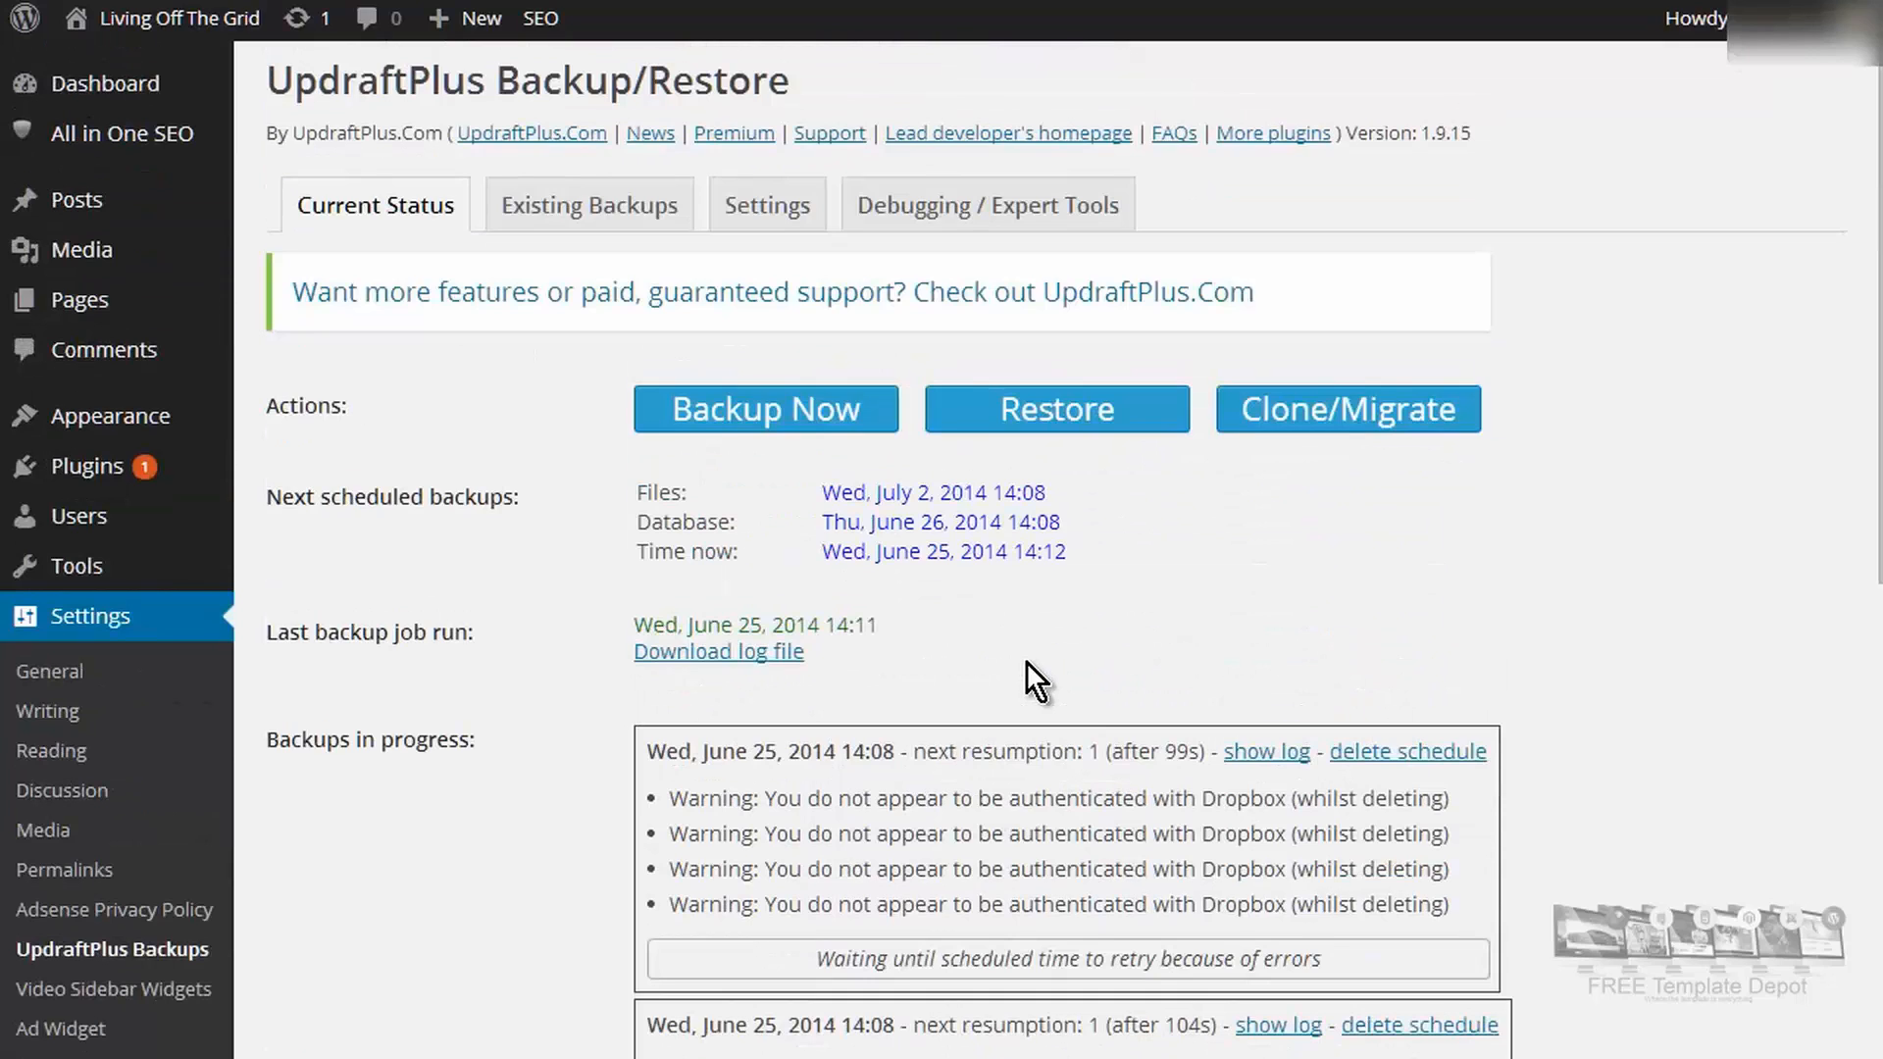